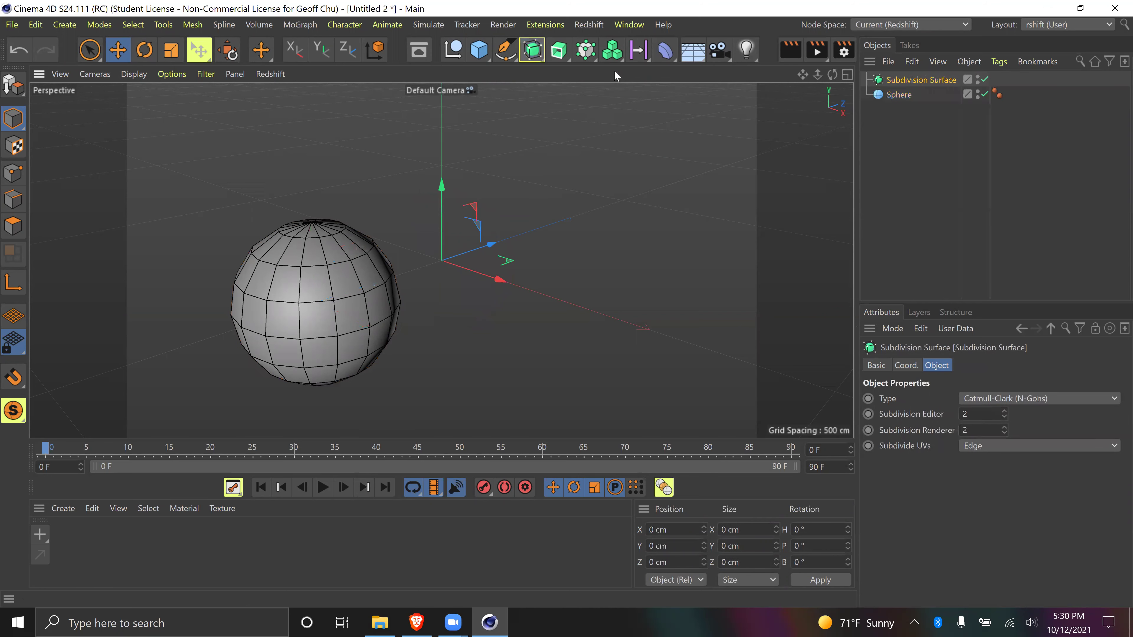
Make the sphere a child of the Subdivision Surface and preview the smoothed result with a viewport render
{"action": "left_click_drag", "start_coordinate": [894, 95], "coordinate": [900, 83]}
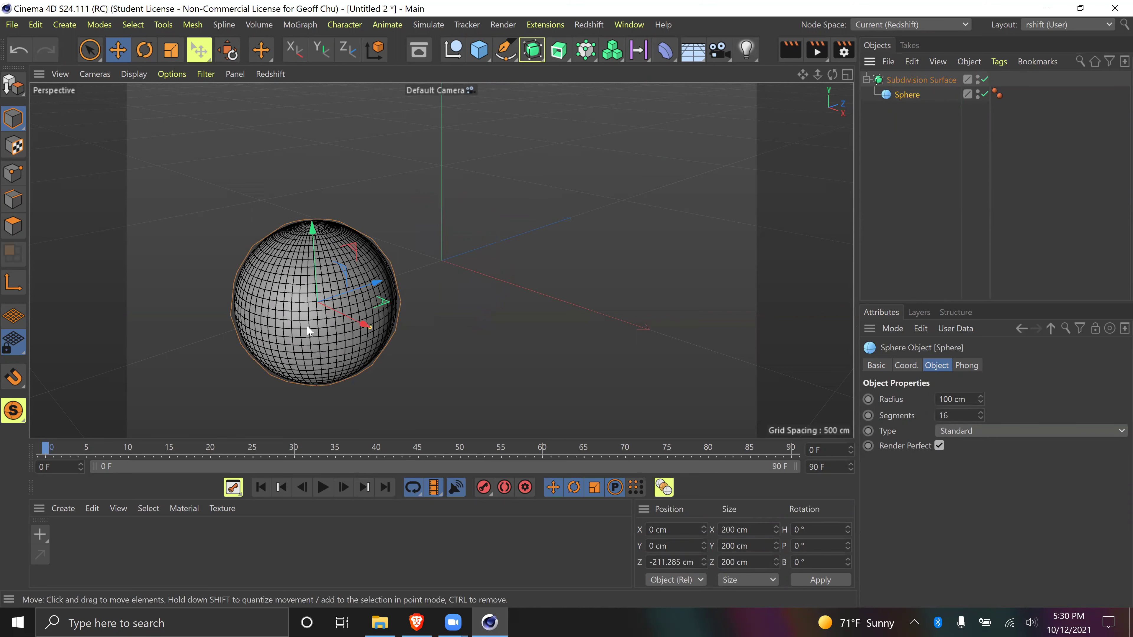
{"action": "left_click", "coordinate": [797, 52]}
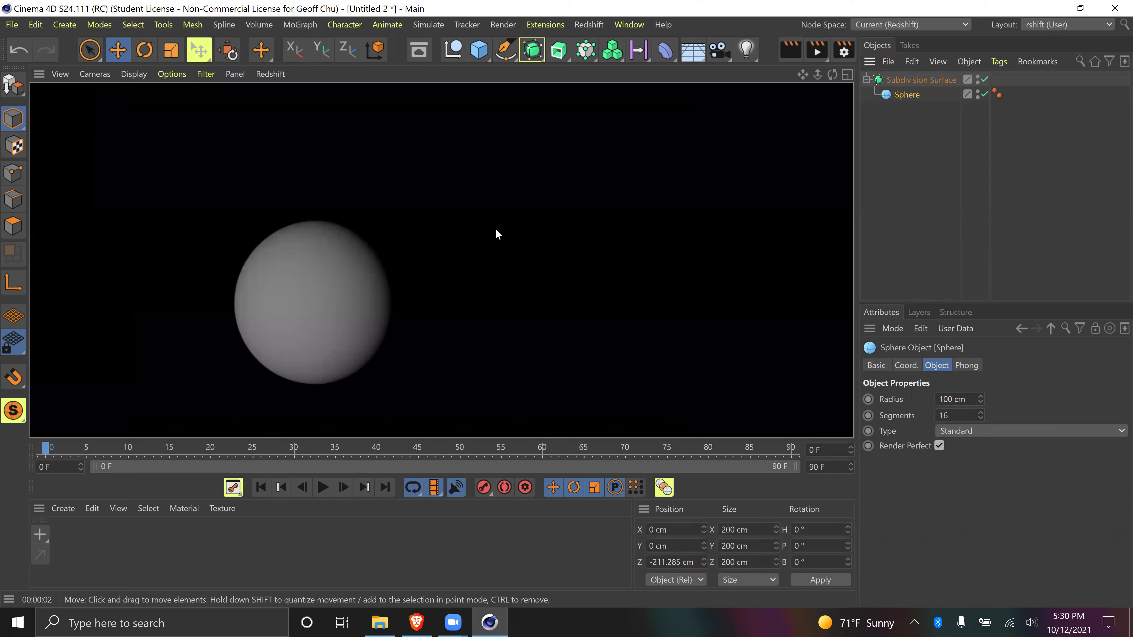
{"action": "left_click", "coordinate": [374, 575]}
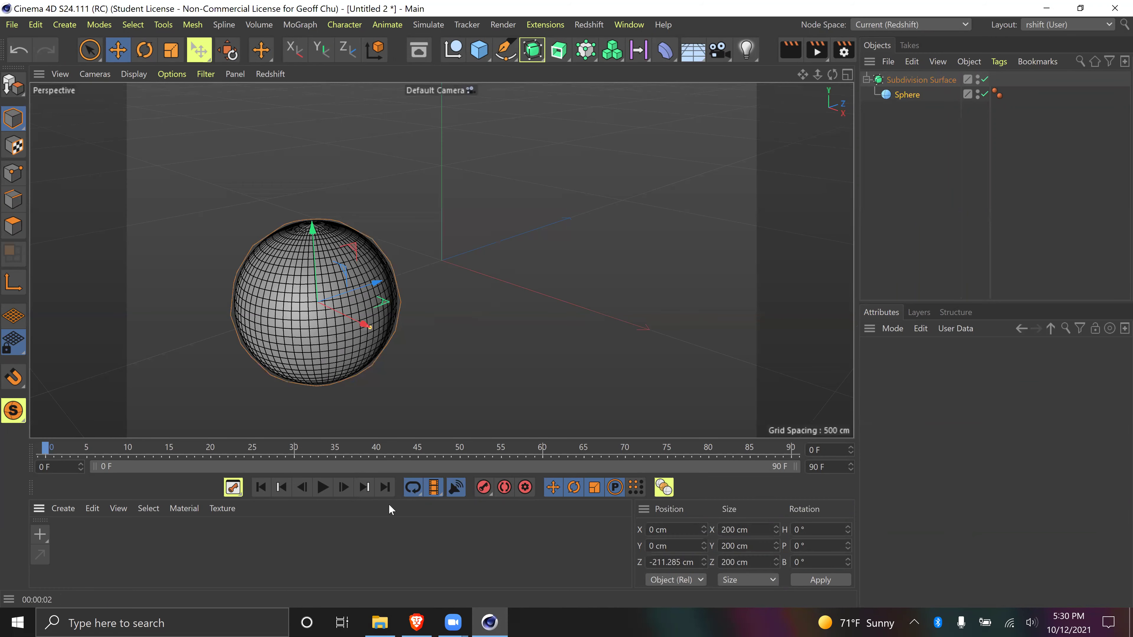
Create a floor Disc scaled to about 5596 cm across and lowered to about Y -231 cm
{"action": "left_click", "coordinate": [487, 58]}
{"action": "left_click", "coordinate": [689, 70]}
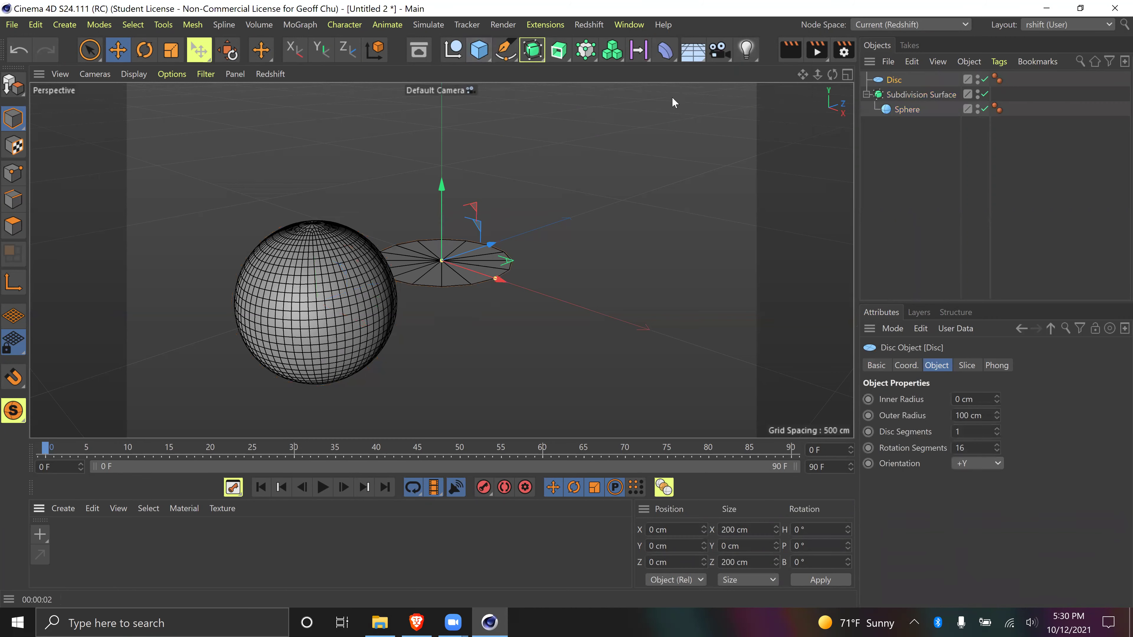
{"action": "left_click", "coordinate": [171, 52]}
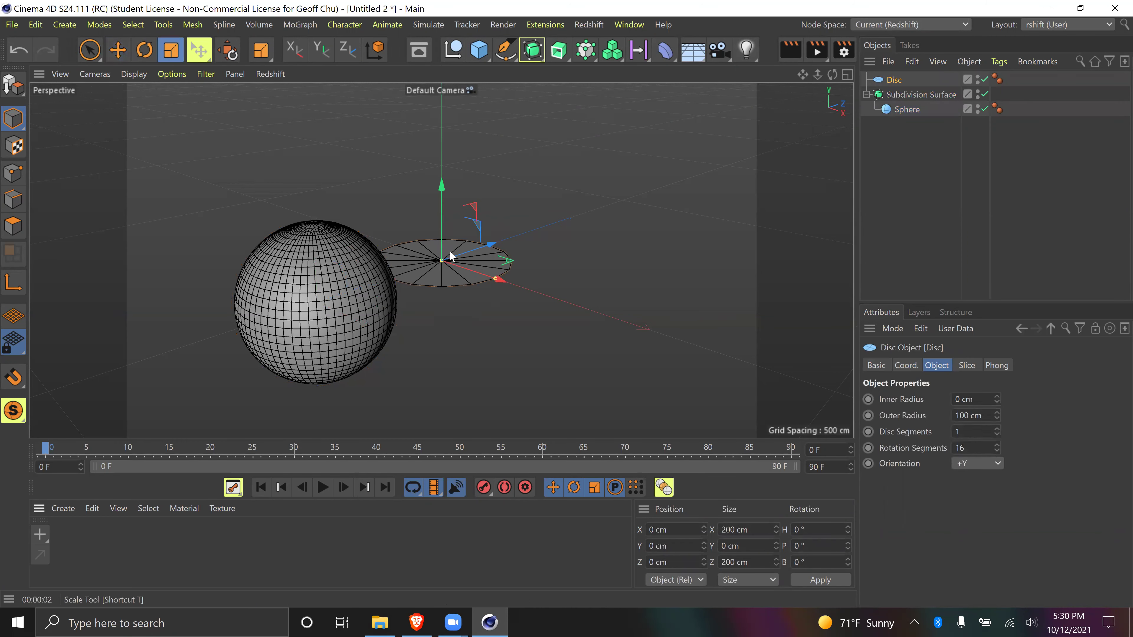
{"action": "left_click_drag", "start_coordinate": [496, 247], "coordinate": [854, 120]}
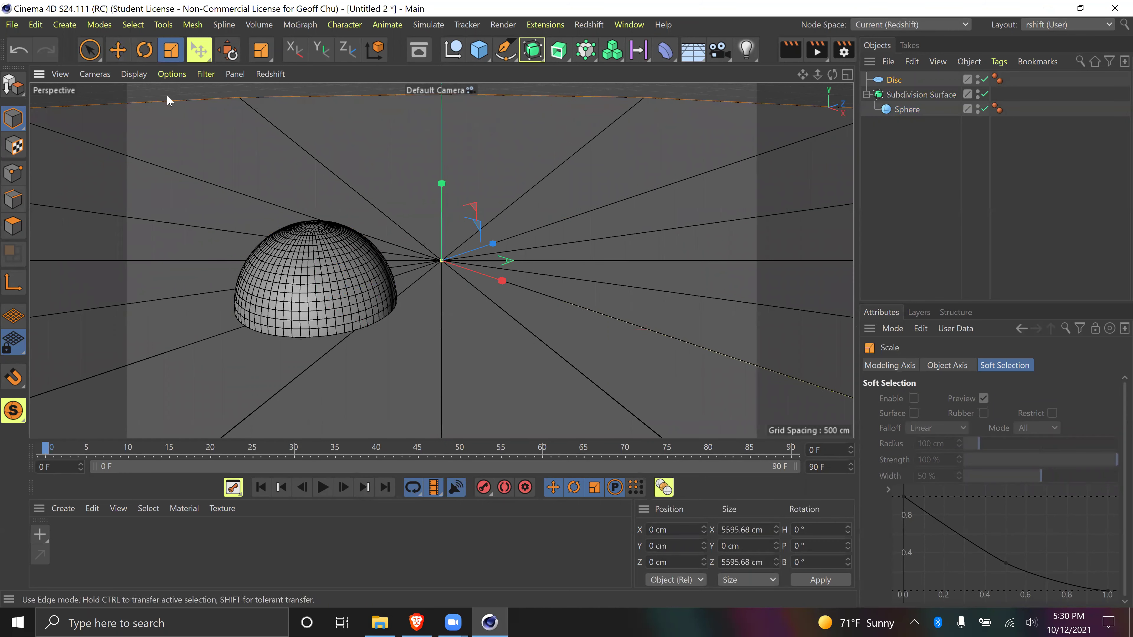
{"action": "key", "text": "e"}
{"action": "left_click_drag", "start_coordinate": [439, 185], "coordinate": [437, 339]}
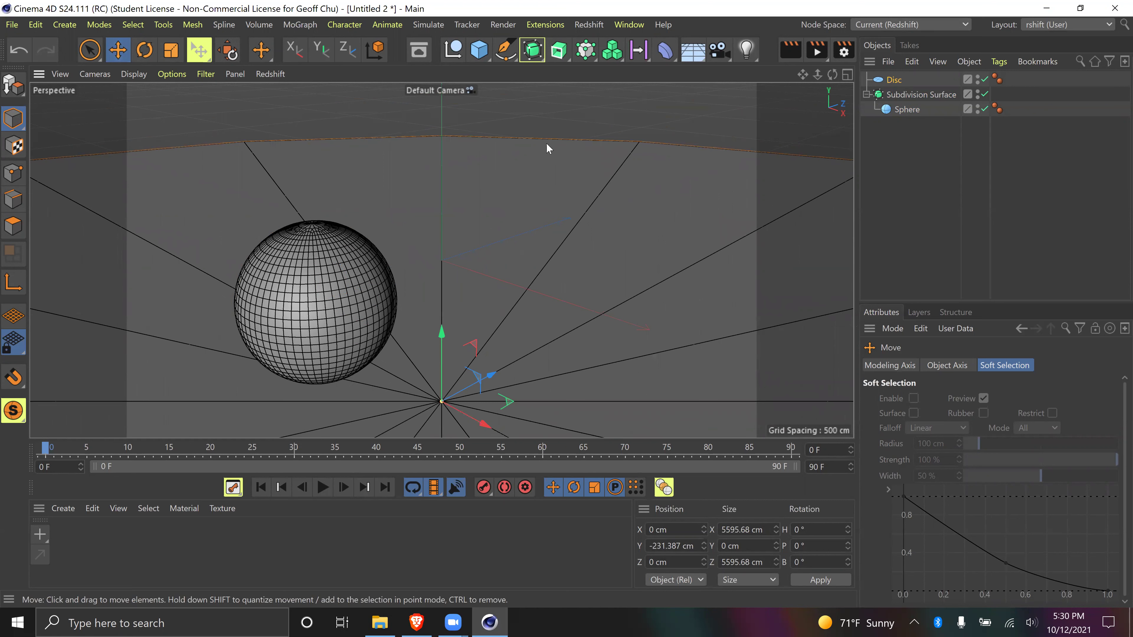
Duplicate the subdivided sphere twice, placing one copy at about Z 701 cm and the other at about X -306, Y 40, Z 415 cm
{"action": "left_click", "coordinate": [910, 95]}
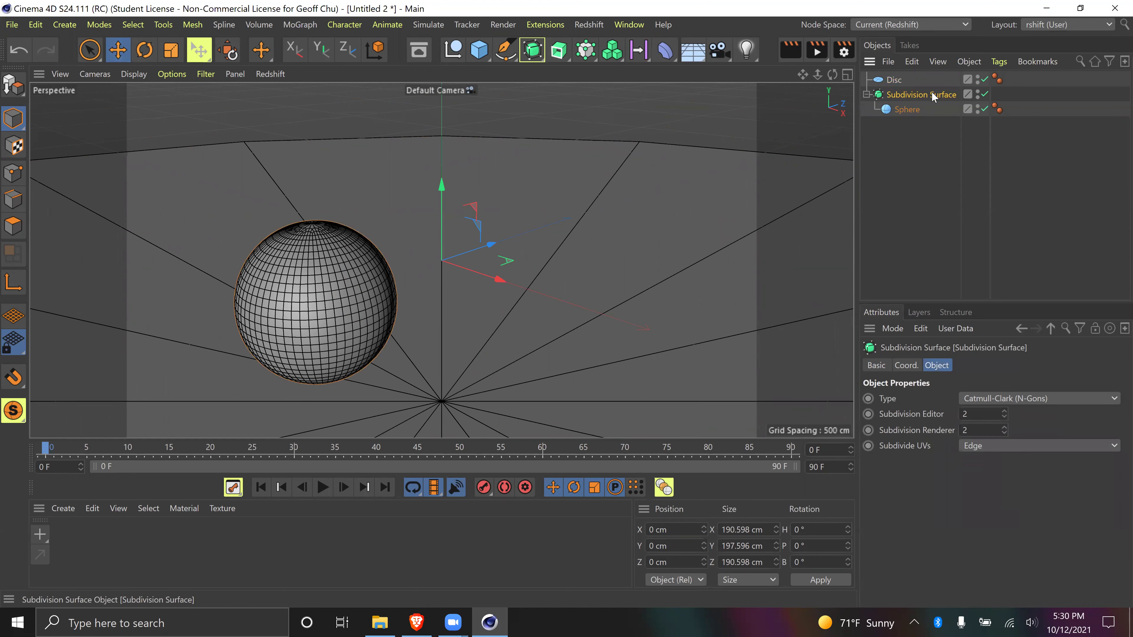
{"action": "left_click_drag", "start_coordinate": [909, 88], "coordinate": [909, 149], "text": "ctrl"}
{"action": "left_click_drag", "start_coordinate": [491, 248], "coordinate": [712, 174]}
{"action": "left_click_drag", "start_coordinate": [910, 123], "coordinate": [911, 174], "text": "ctrl"}
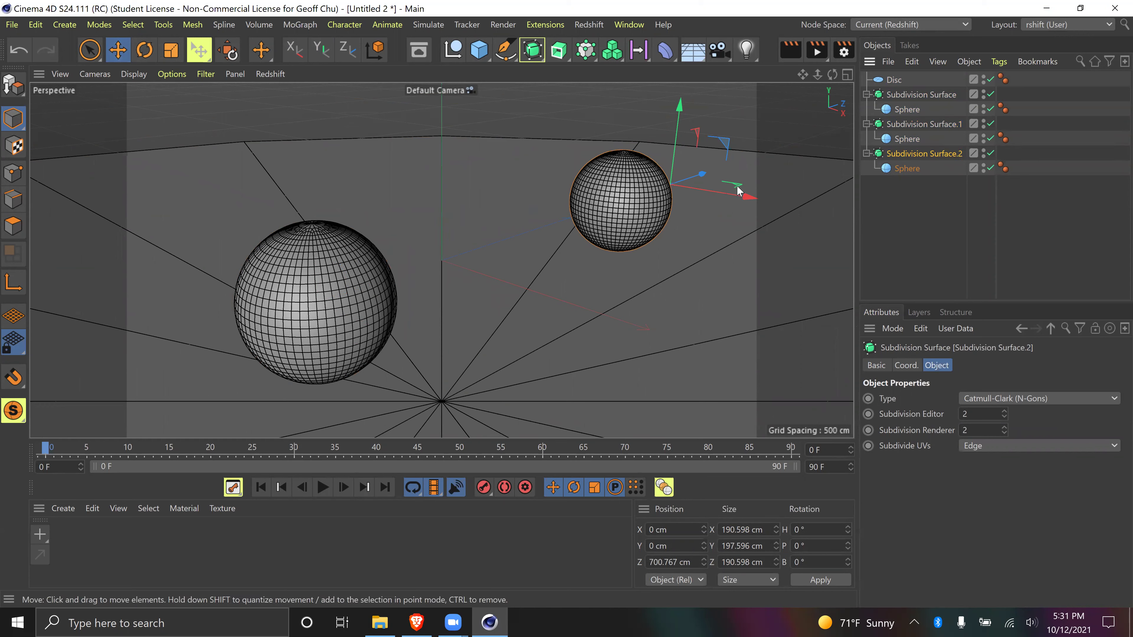
{"action": "left_click_drag", "start_coordinate": [736, 191], "coordinate": [556, 170]}
{"action": "left_click", "coordinate": [789, 54]}
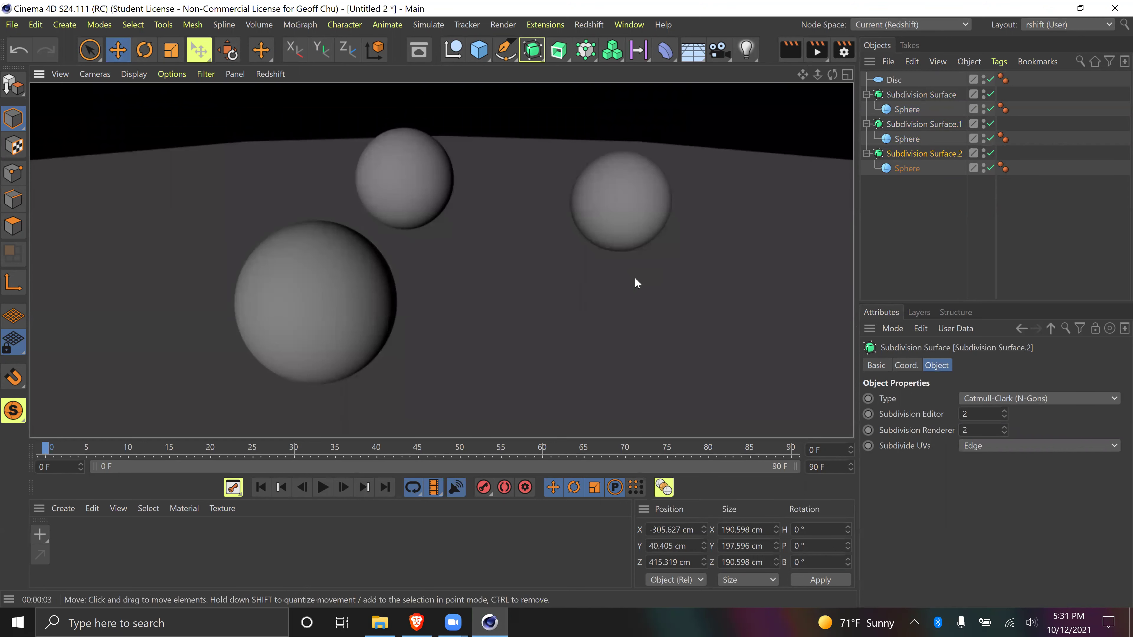
{"action": "left_click", "coordinate": [208, 553]}
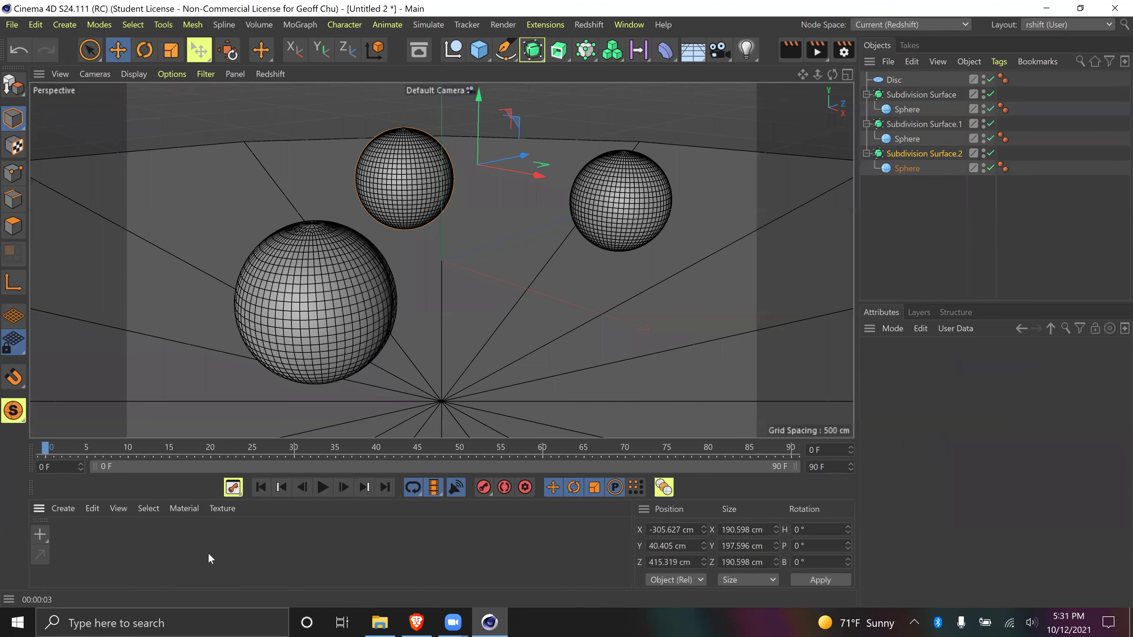
Create a Redshift Car Paint material, apply it to the large front sphere and render the view
{"action": "left_click", "coordinate": [63, 509]}
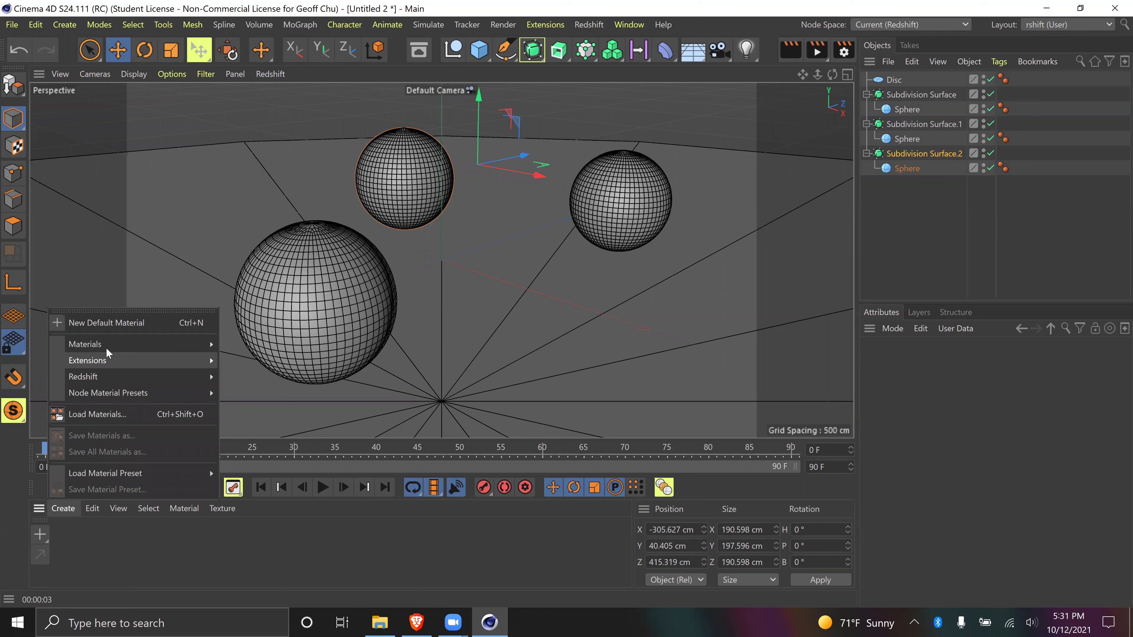
{"action": "mouse_move", "coordinate": [111, 344]}
{"action": "mouse_move", "coordinate": [64, 504]}
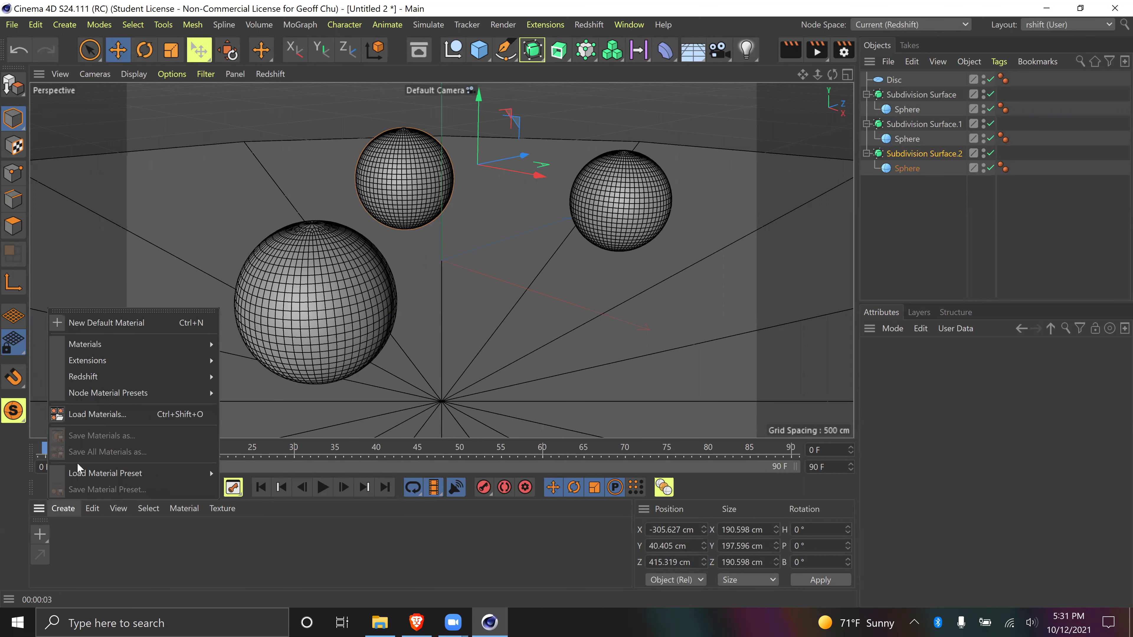
{"action": "mouse_move", "coordinate": [109, 379]}
{"action": "mouse_move", "coordinate": [244, 376]}
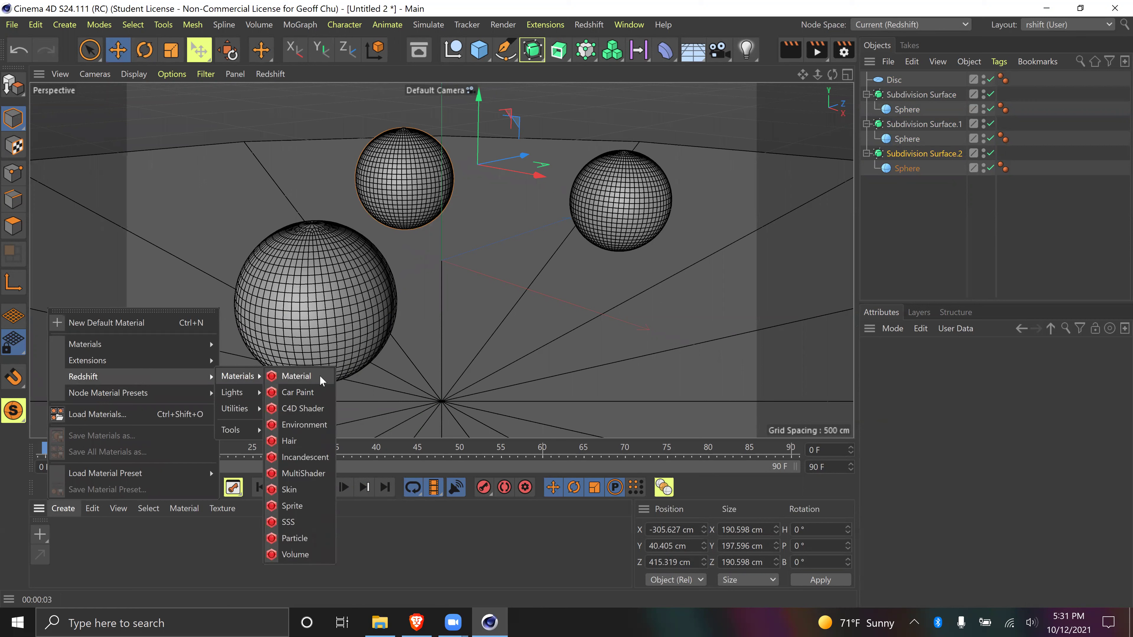
{"action": "left_click", "coordinate": [315, 393]}
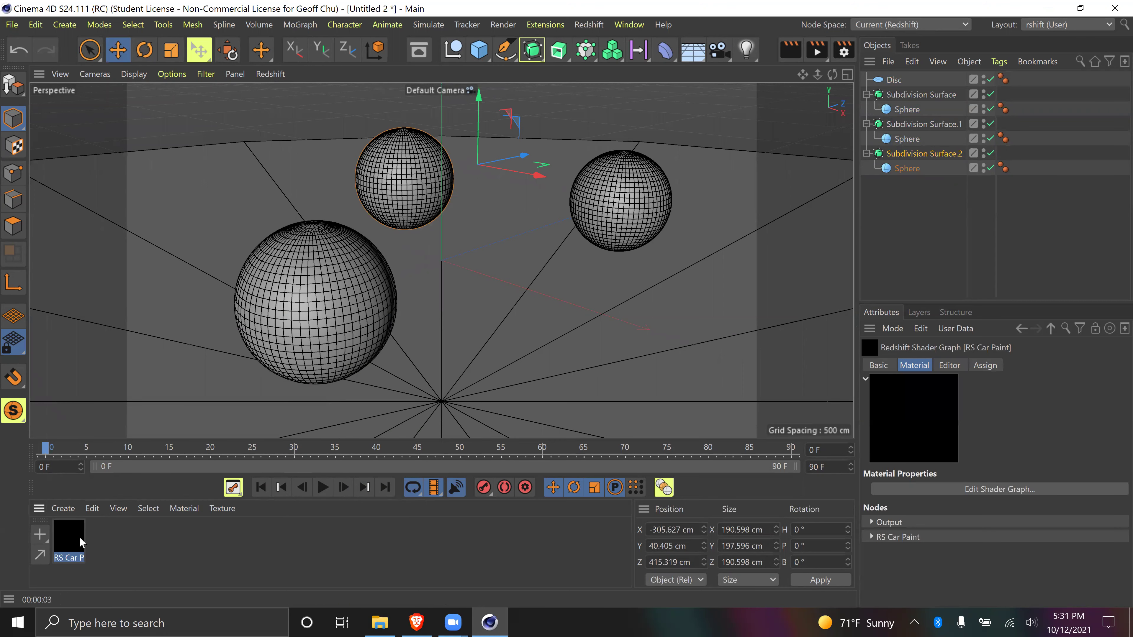
{"action": "left_click", "coordinate": [142, 539]}
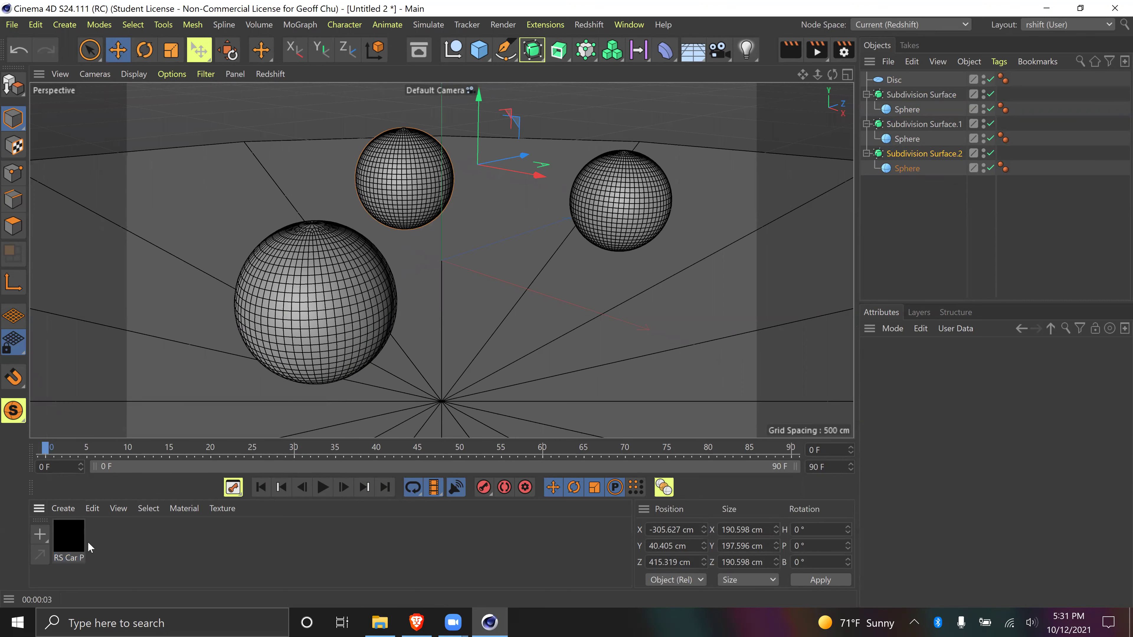
{"action": "mouse_move", "coordinate": [58, 540]}
{"action": "left_mouse_down"}
{"action": "mouse_move", "coordinate": [225, 411]}
{"action": "mouse_move", "coordinate": [303, 319]}
{"action": "mouse_move", "coordinate": [315, 323]}
{"action": "left_mouse_up"}
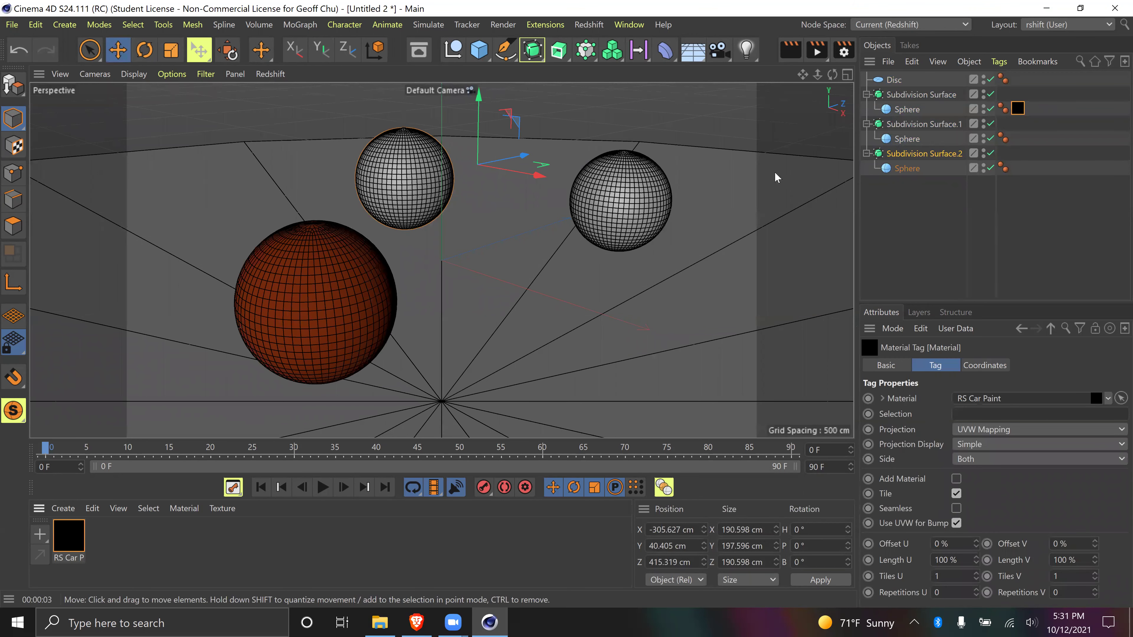
{"action": "left_click", "coordinate": [791, 50]}
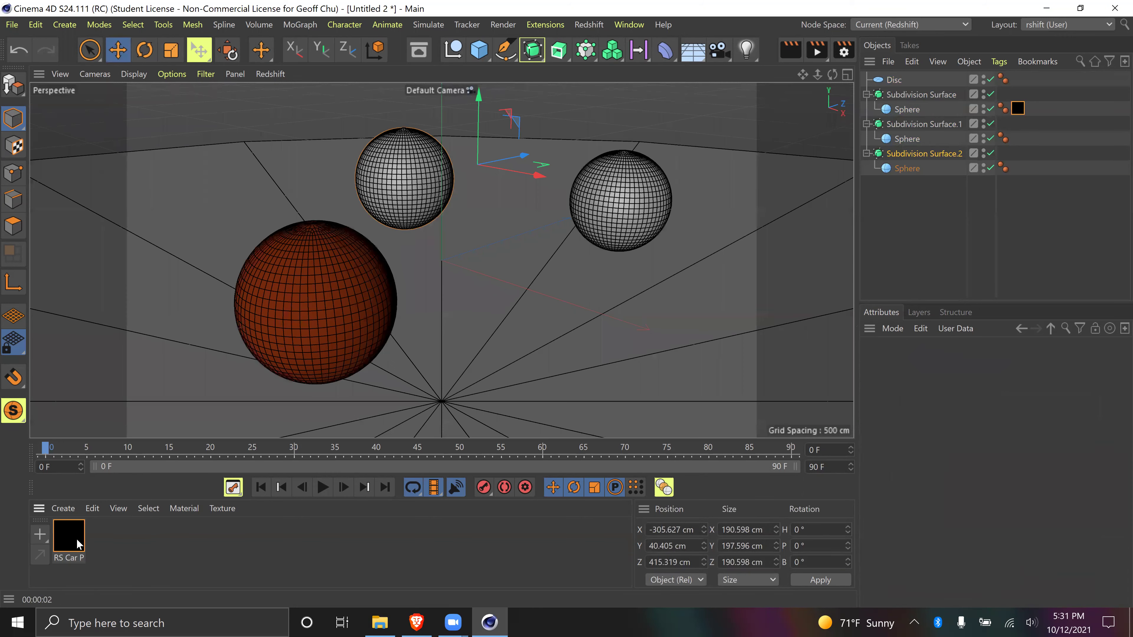
Widen the RS Car Paint shader graph and rearrange its RS Car Paint and Output nodes closer together
{"action": "double_click", "coordinate": [79, 533]}
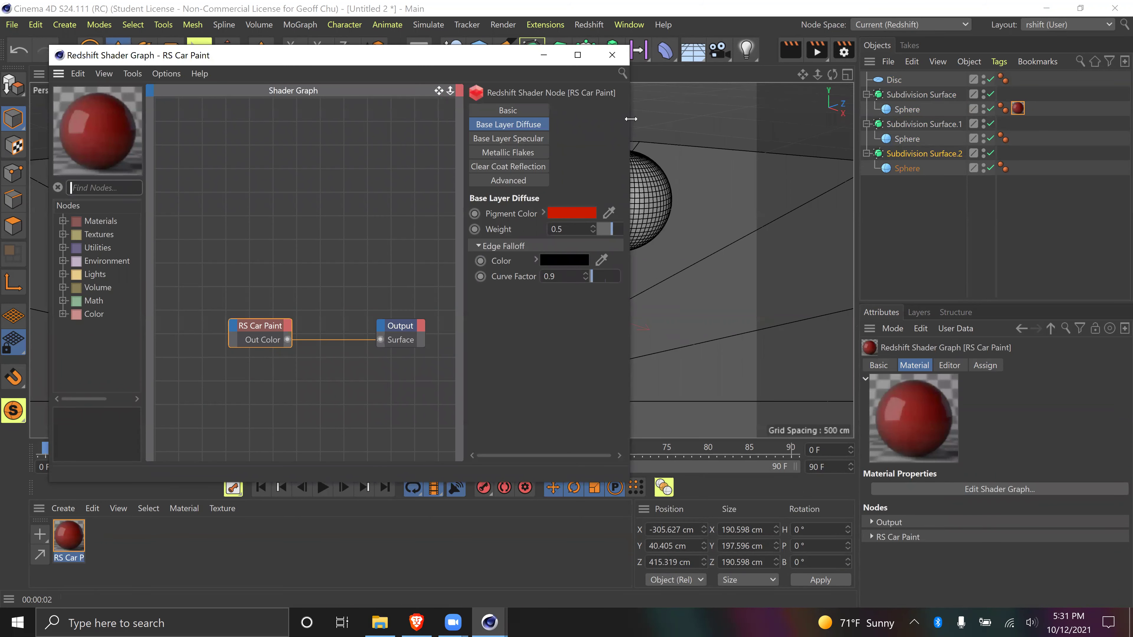
{"action": "left_click_drag", "start_coordinate": [632, 118], "coordinate": [936, 119]}
{"action": "left_click_drag", "start_coordinate": [532, 324], "coordinate": [507, 269]}
{"action": "left_click", "coordinate": [391, 327]}
{"action": "left_click_drag", "start_coordinate": [391, 328], "coordinate": [334, 267]}
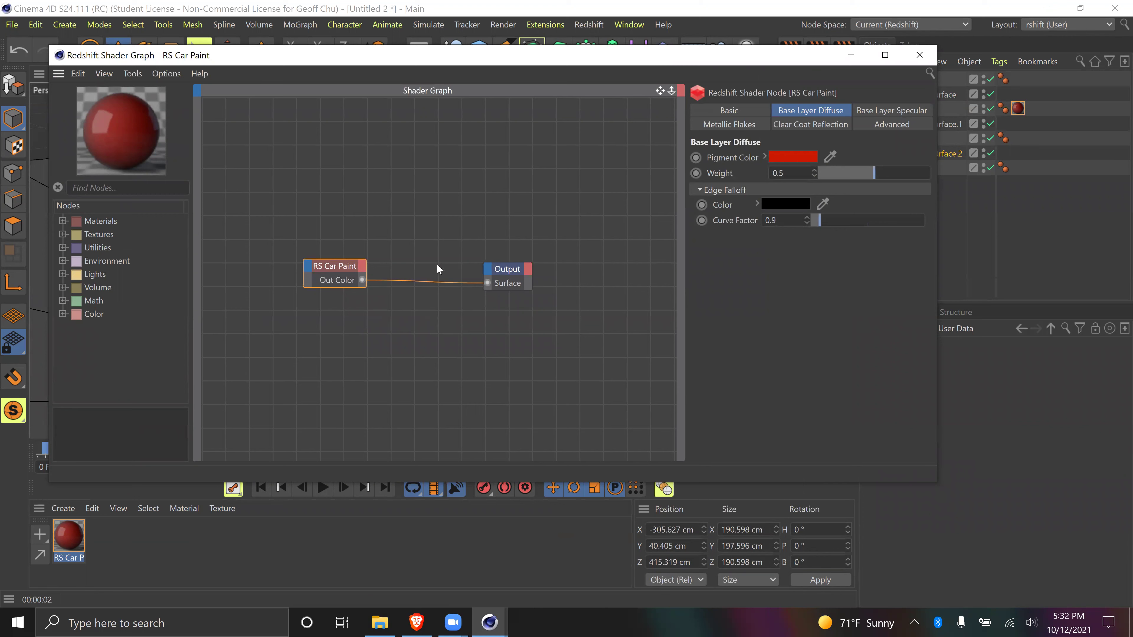
{"action": "left_click_drag", "start_coordinate": [510, 272], "coordinate": [482, 272]}
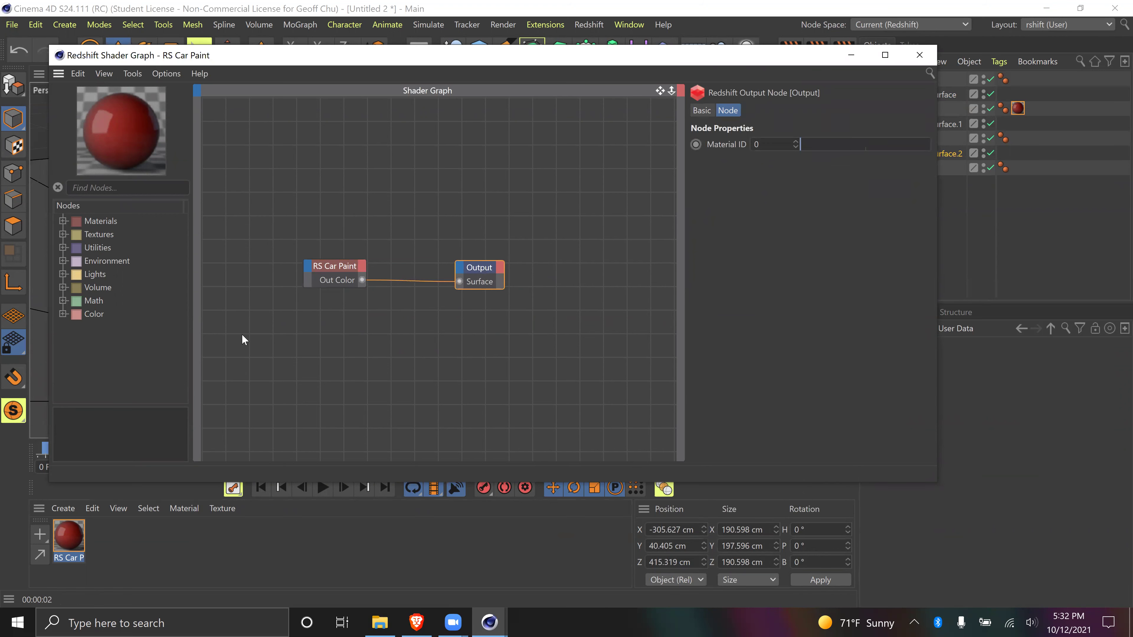
{"action": "left_click", "coordinate": [919, 55]}
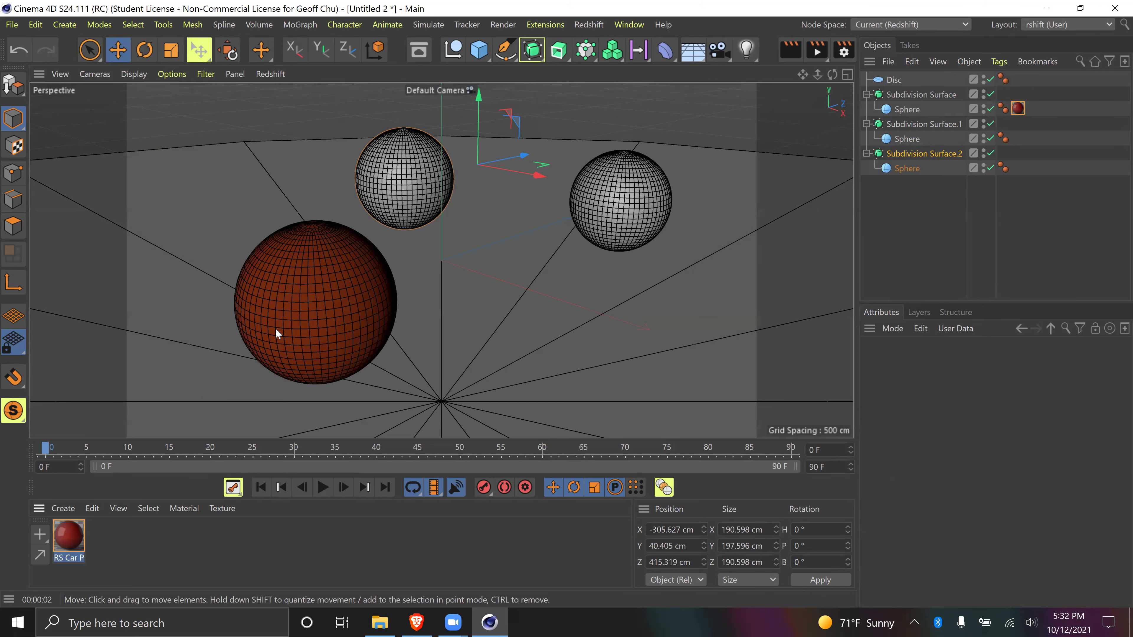
Create a default material coloured teal (H 175°, S 83%, V 80%) and apply it to the Subdivision Surface.1 sphere
{"action": "left_click", "coordinate": [63, 508]}
{"action": "left_click", "coordinate": [92, 508]}
{"action": "mouse_move", "coordinate": [69, 509]}
{"action": "double_click", "coordinate": [111, 546]}
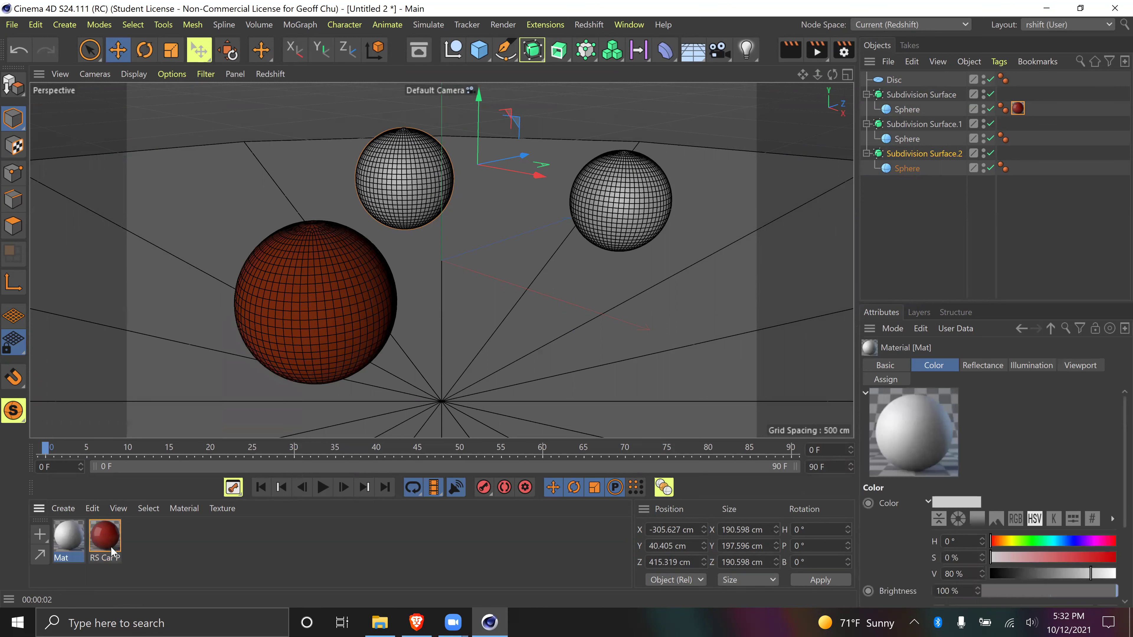
{"action": "double_click", "coordinate": [72, 535]}
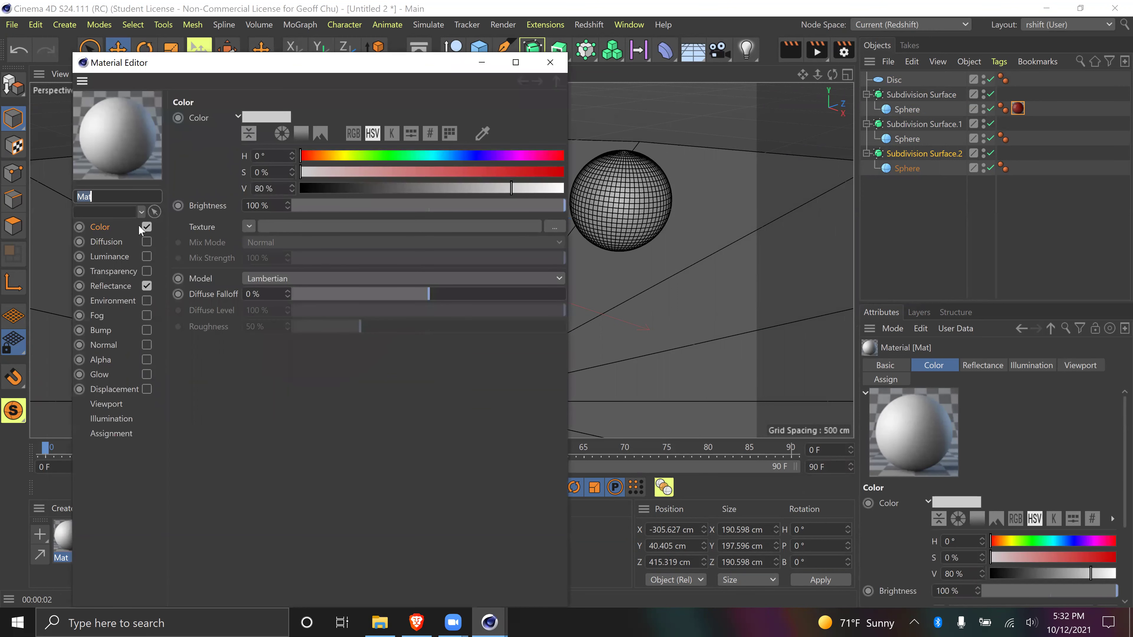
{"action": "left_click", "coordinate": [427, 157]}
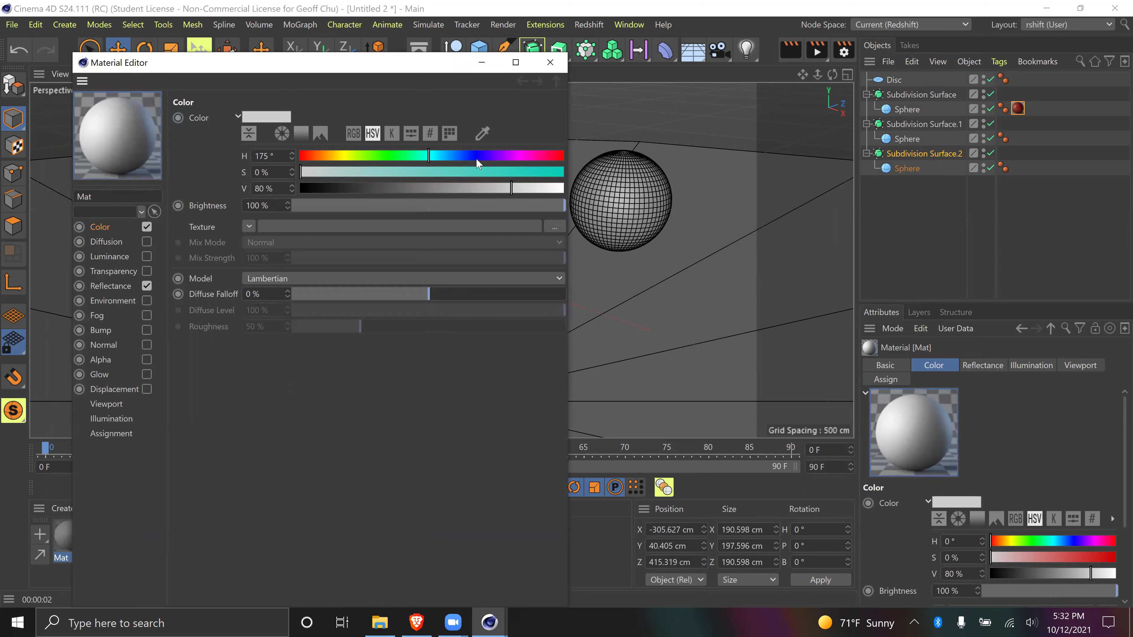
{"action": "left_click", "coordinate": [519, 172]}
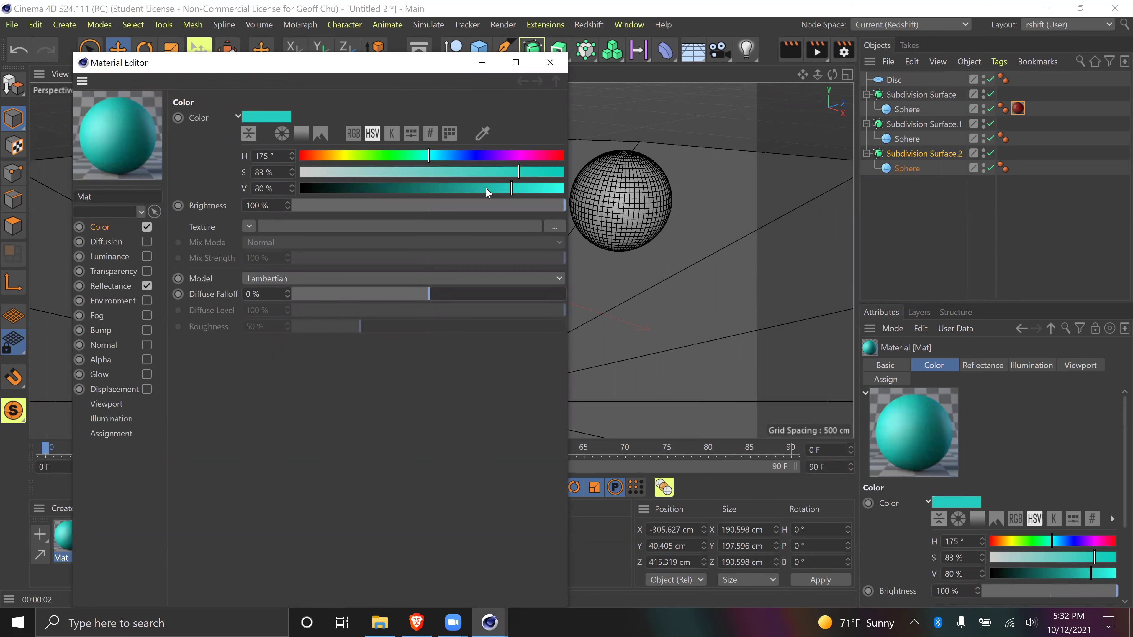
{"action": "left_click", "coordinate": [549, 62]}
{"action": "left_click_drag", "start_coordinate": [67, 538], "coordinate": [625, 187]}
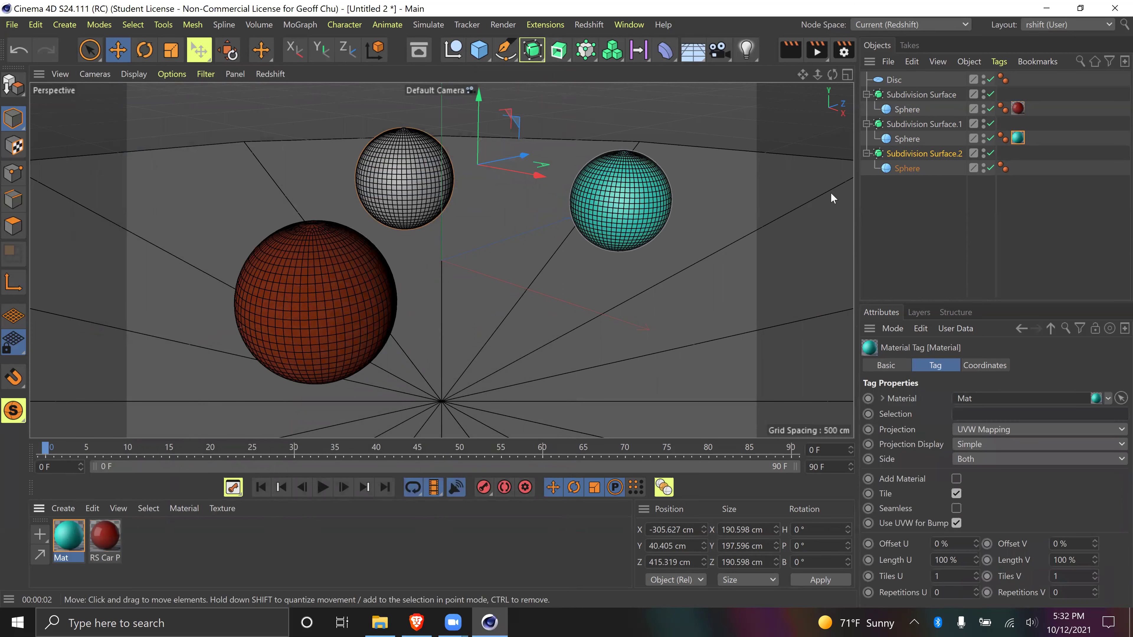
Create a Redshift Skin material, apply it to the Subdivision Surface.2 sphere and preview the scene with a viewport render
{"action": "left_click", "coordinate": [67, 510]}
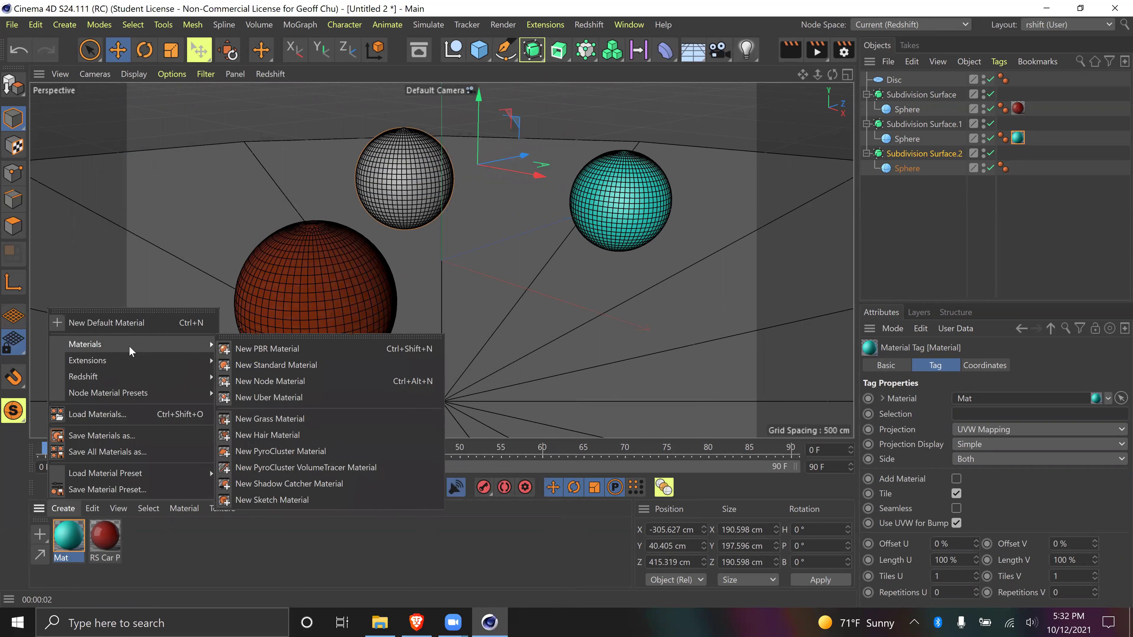
{"action": "mouse_move", "coordinate": [242, 380]}
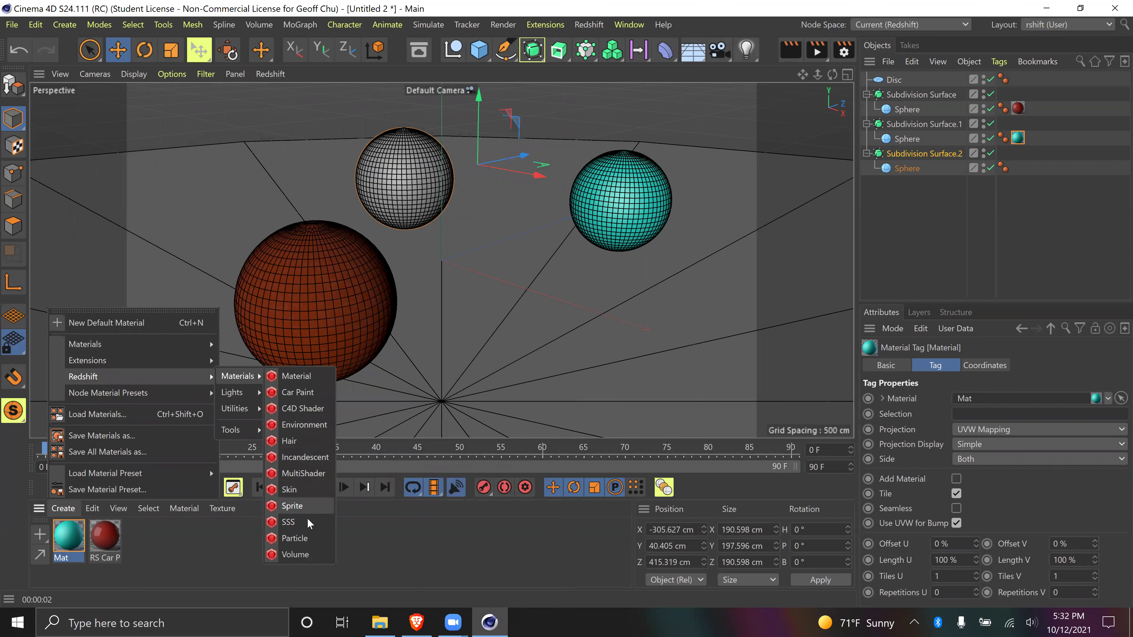
{"action": "left_click", "coordinate": [307, 489]}
{"action": "left_click_drag", "start_coordinate": [72, 542], "coordinate": [415, 179]}
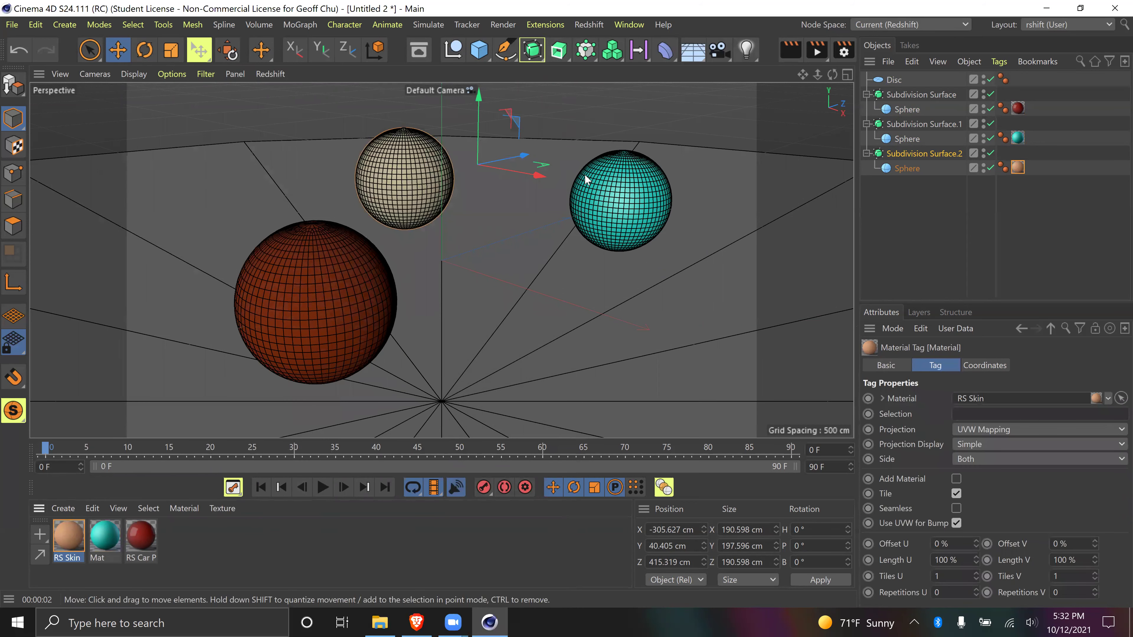
{"action": "left_click", "coordinate": [791, 50]}
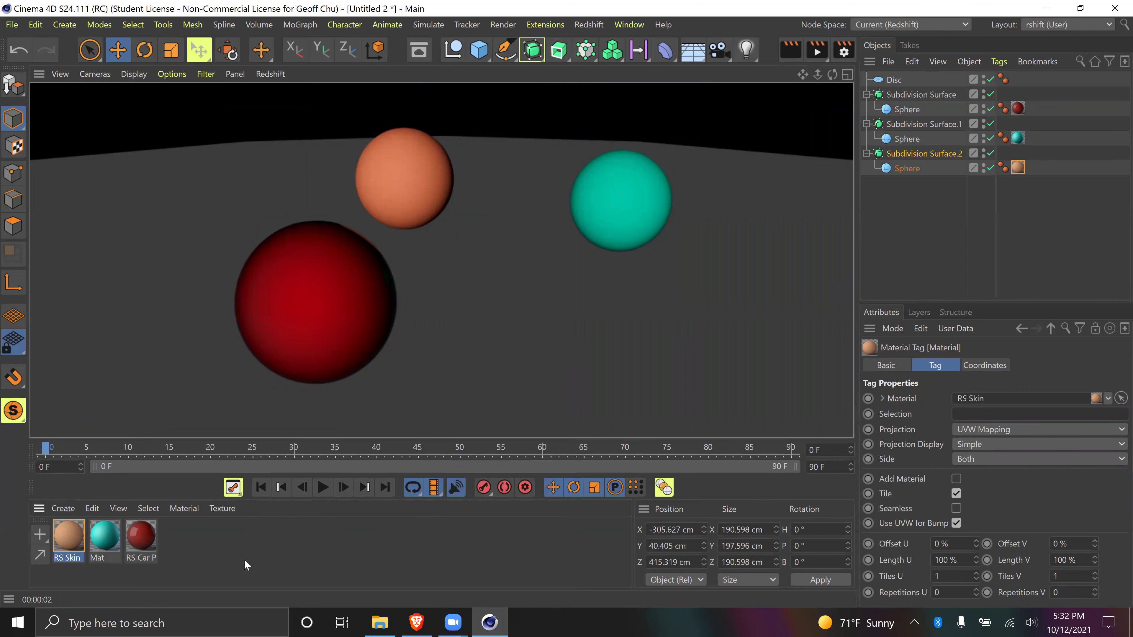
{"action": "left_click", "coordinate": [221, 554]}
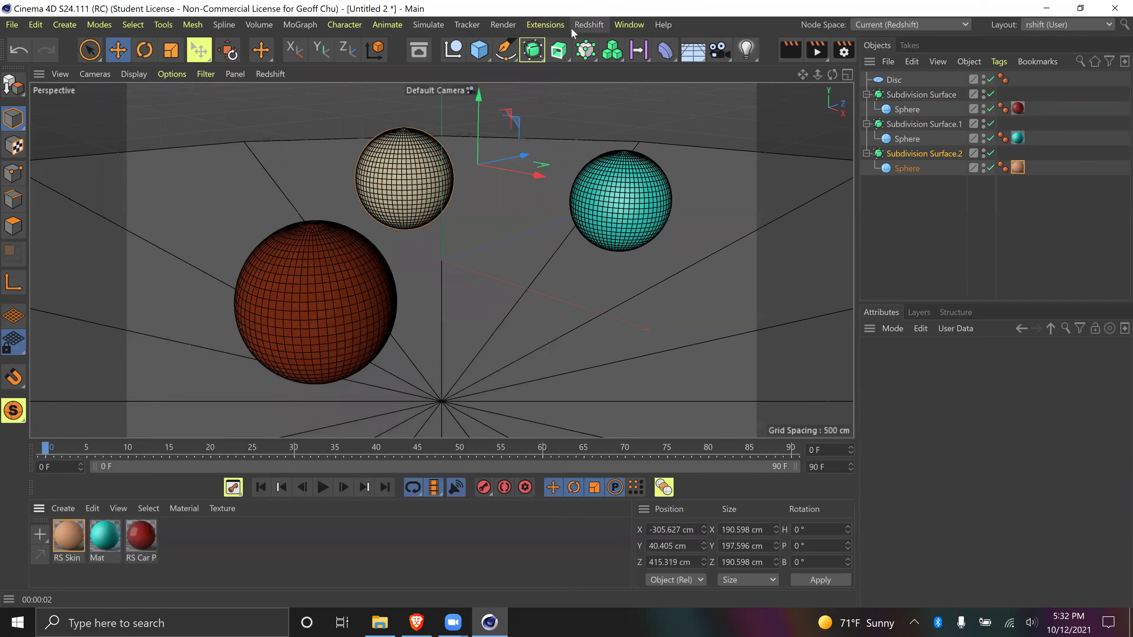
Add a Standard Redshift camera to the scene, and delete it again
{"action": "left_click", "coordinate": [589, 26]}
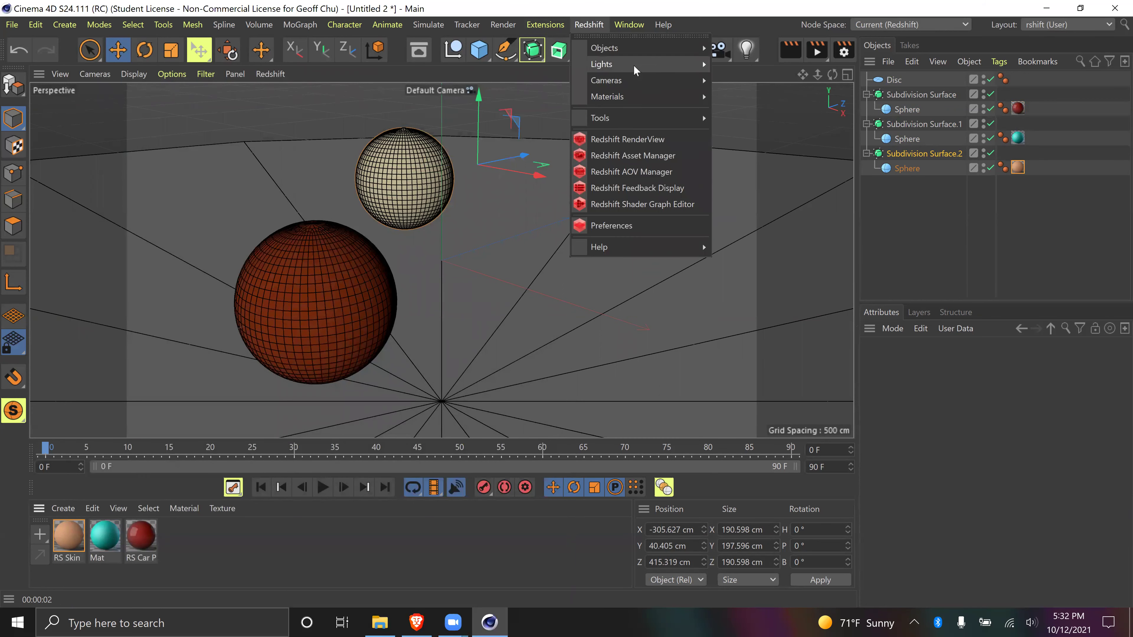
{"action": "mouse_move", "coordinate": [636, 55]}
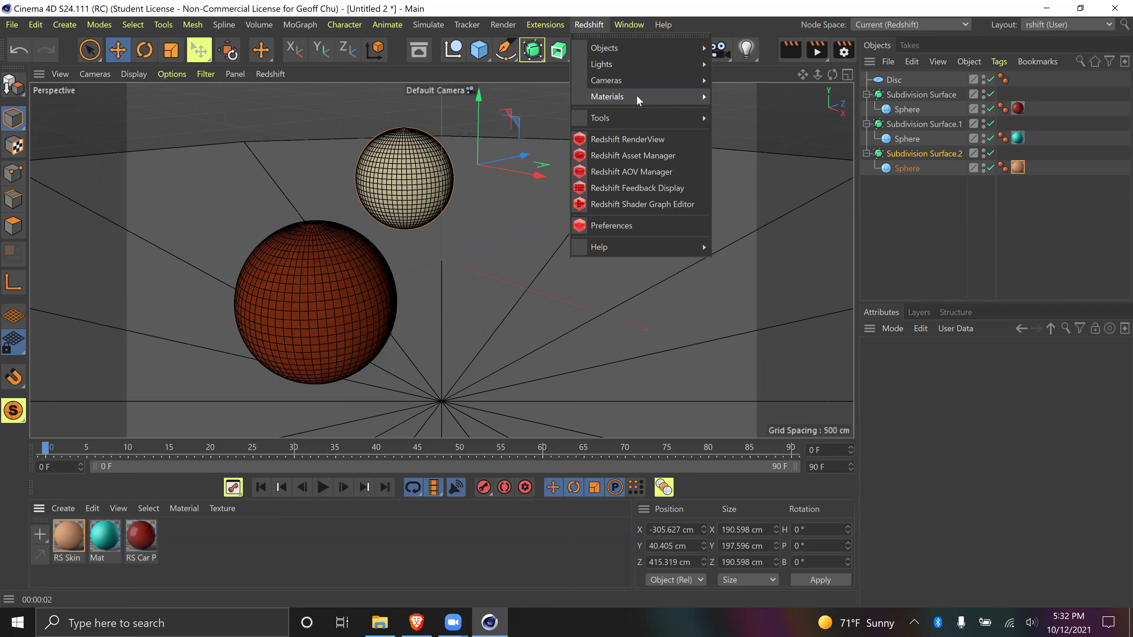
{"action": "mouse_move", "coordinate": [637, 80]}
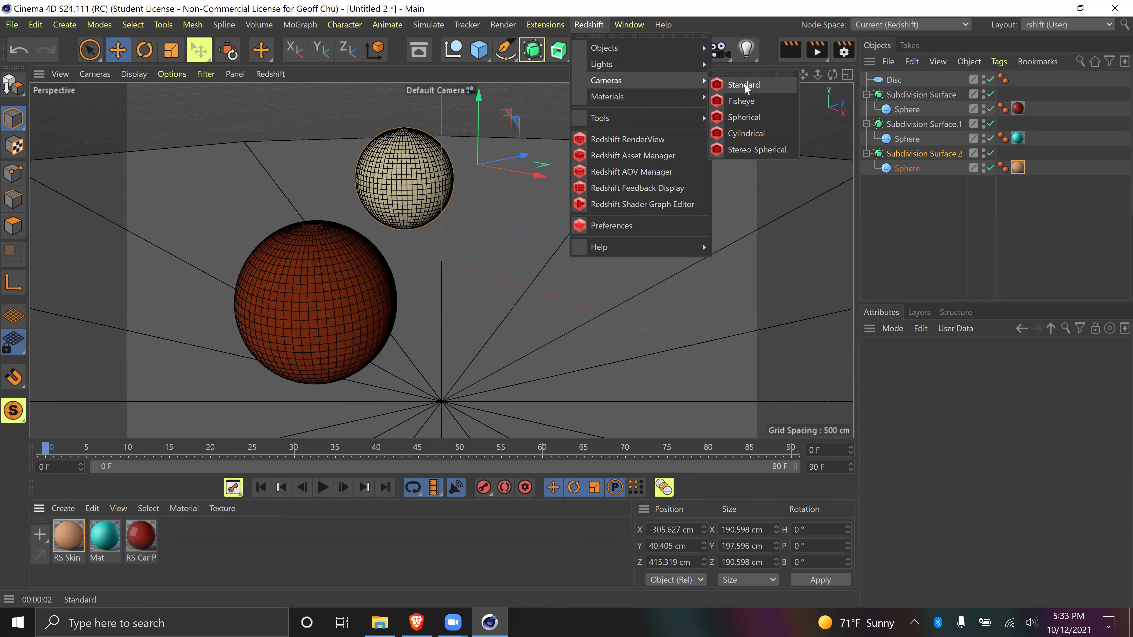
{"action": "left_click", "coordinate": [752, 85]}
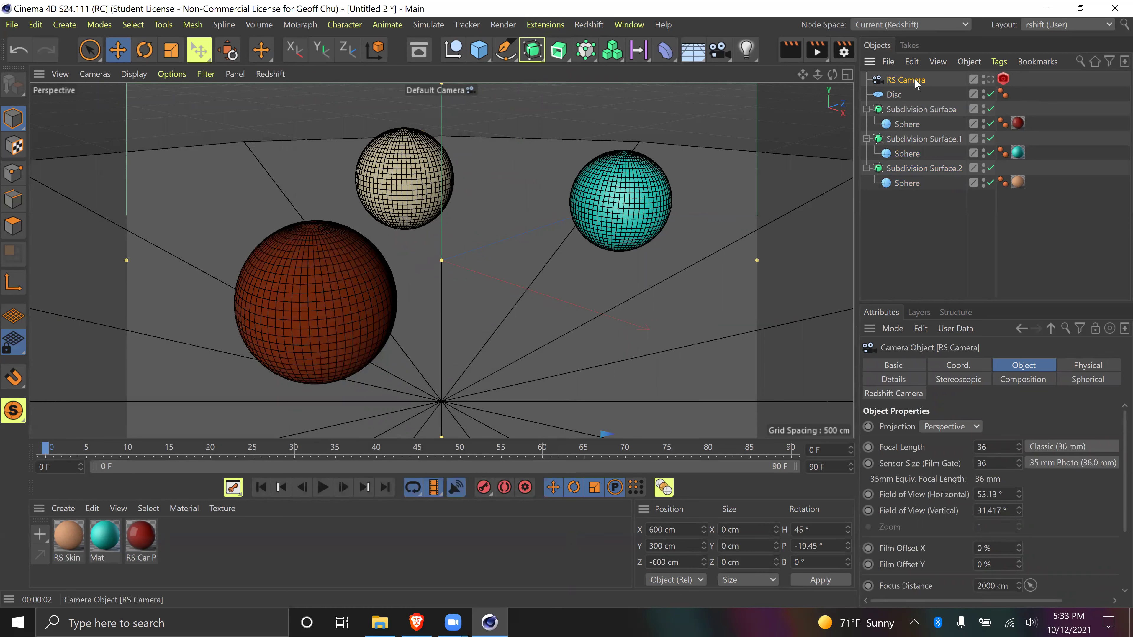
{"action": "key", "text": "Delete"}
Try a regular camera with a Redshift Camera tag, and delete the camera
{"action": "left_click", "coordinate": [719, 50]}
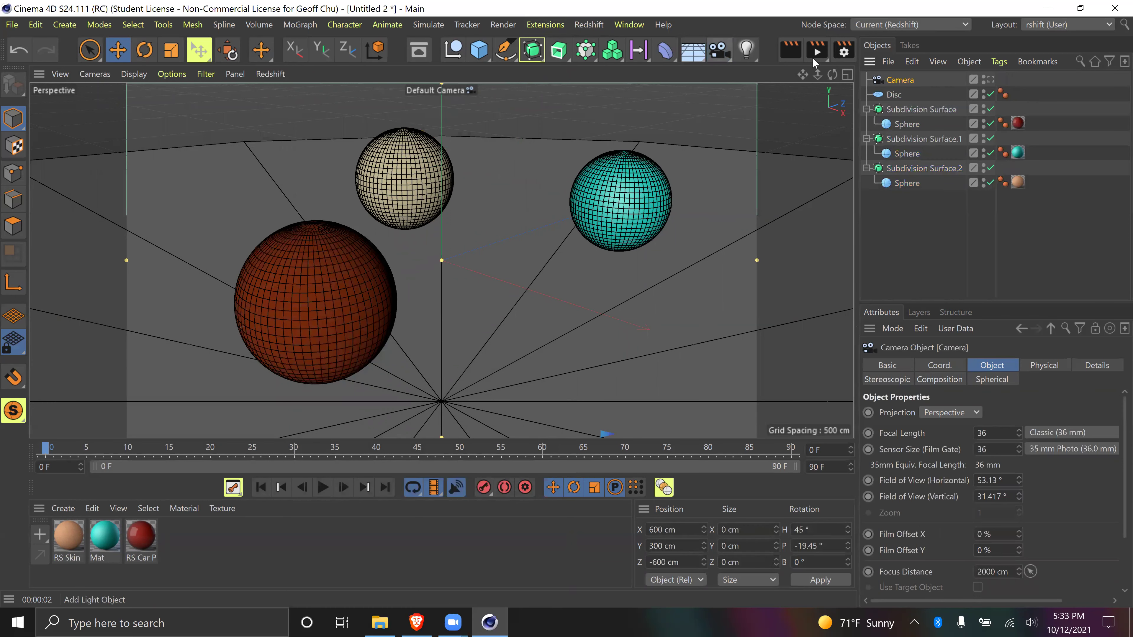
{"action": "right_click", "coordinate": [901, 80]}
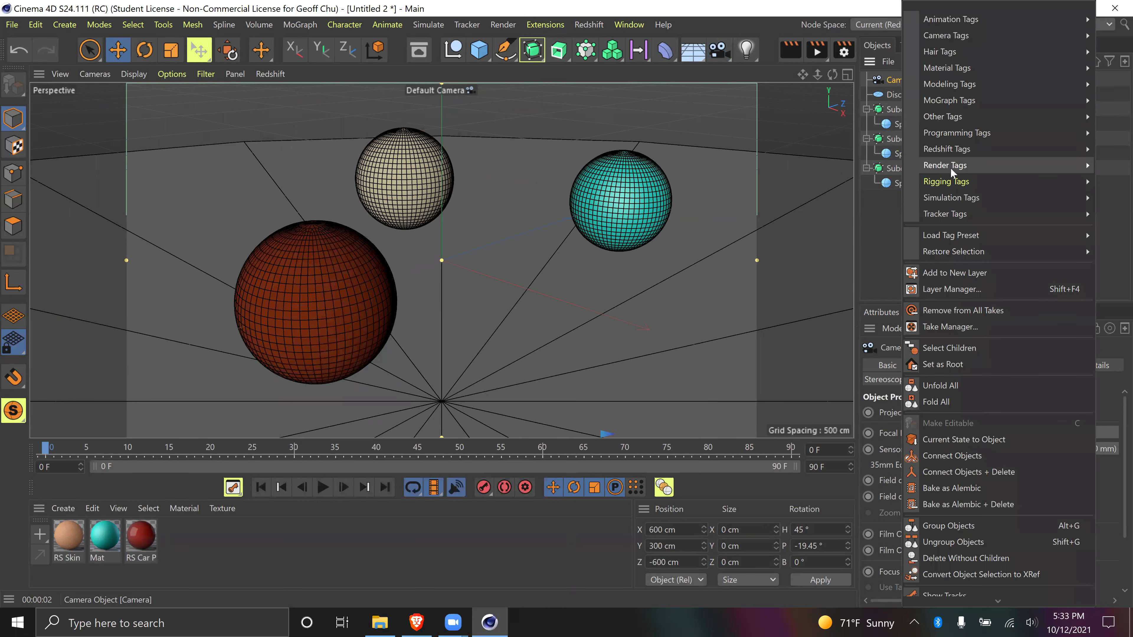
{"action": "mouse_move", "coordinate": [945, 149]}
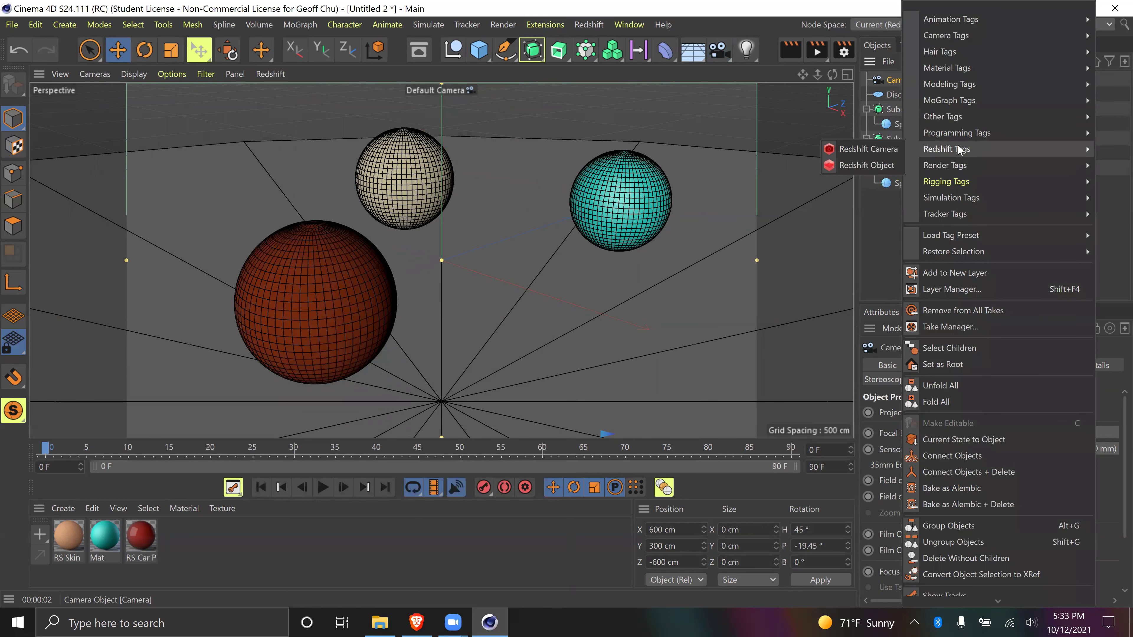
{"action": "left_click", "coordinate": [876, 149]}
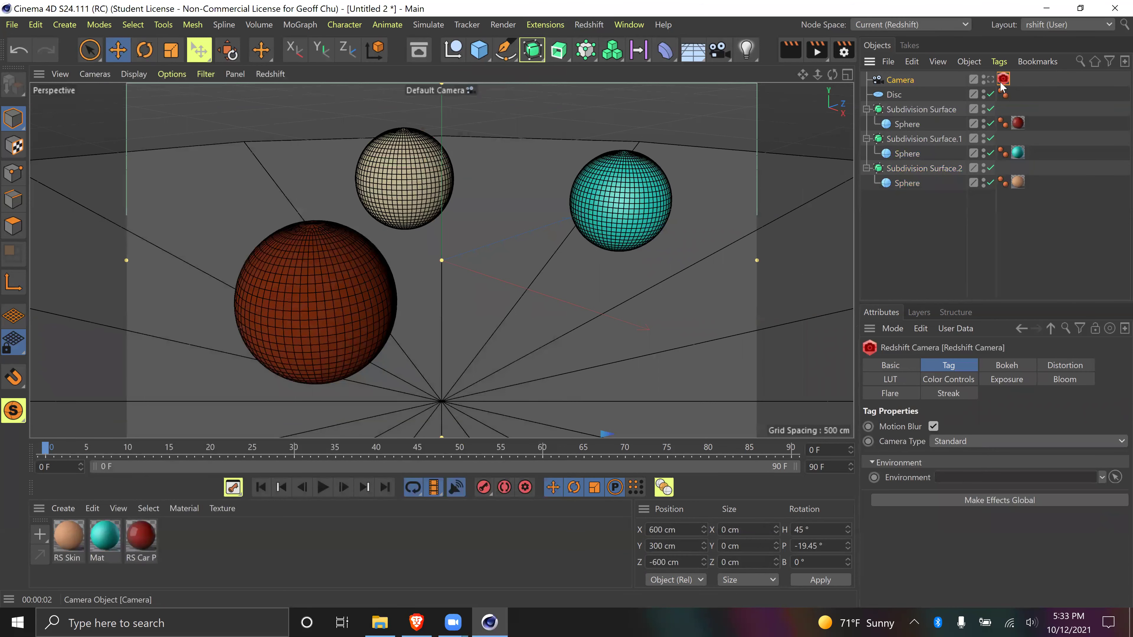
{"action": "left_click", "coordinate": [900, 82]}
{"action": "key", "text": "Delete"}
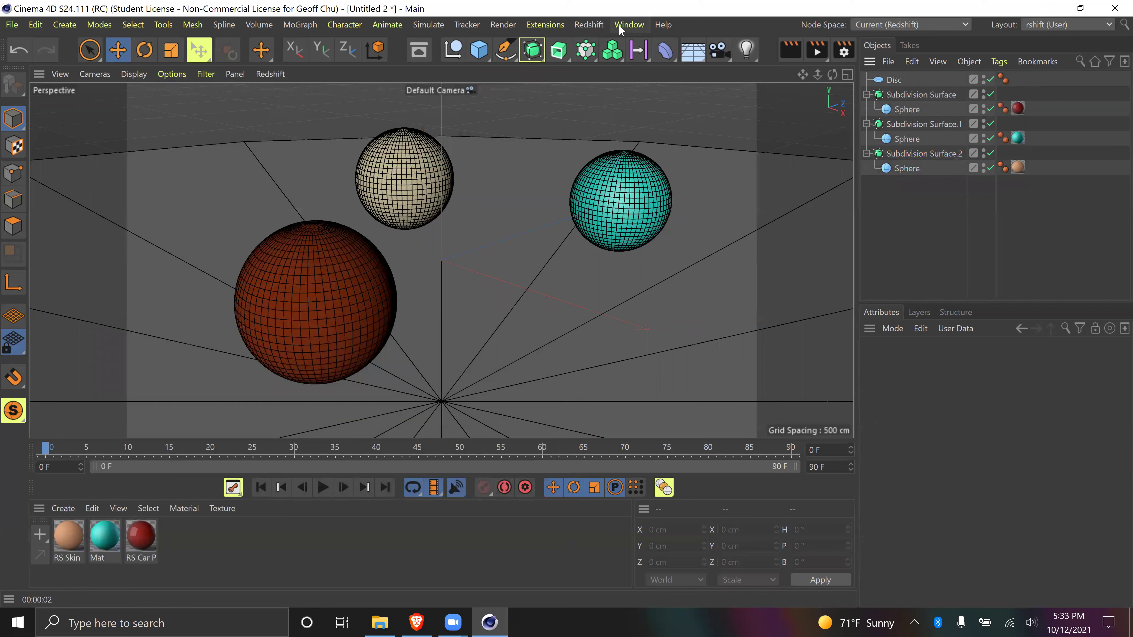
Add a Standard Redshift camera and make it the active camera of the perspective view
{"action": "left_click", "coordinate": [593, 25]}
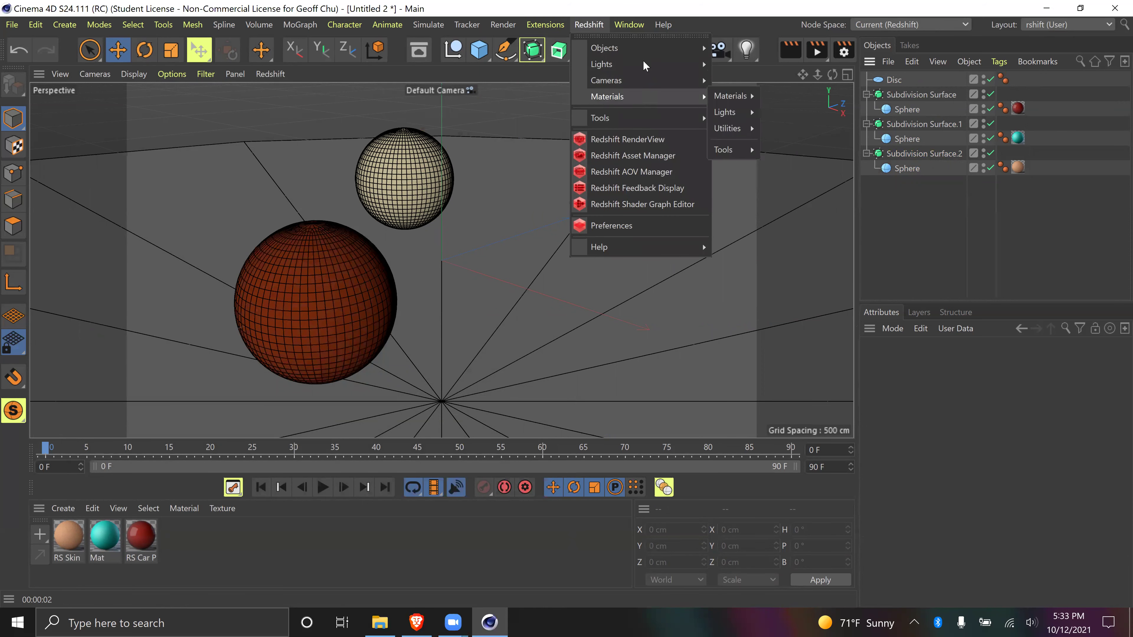
{"action": "mouse_move", "coordinate": [676, 66]}
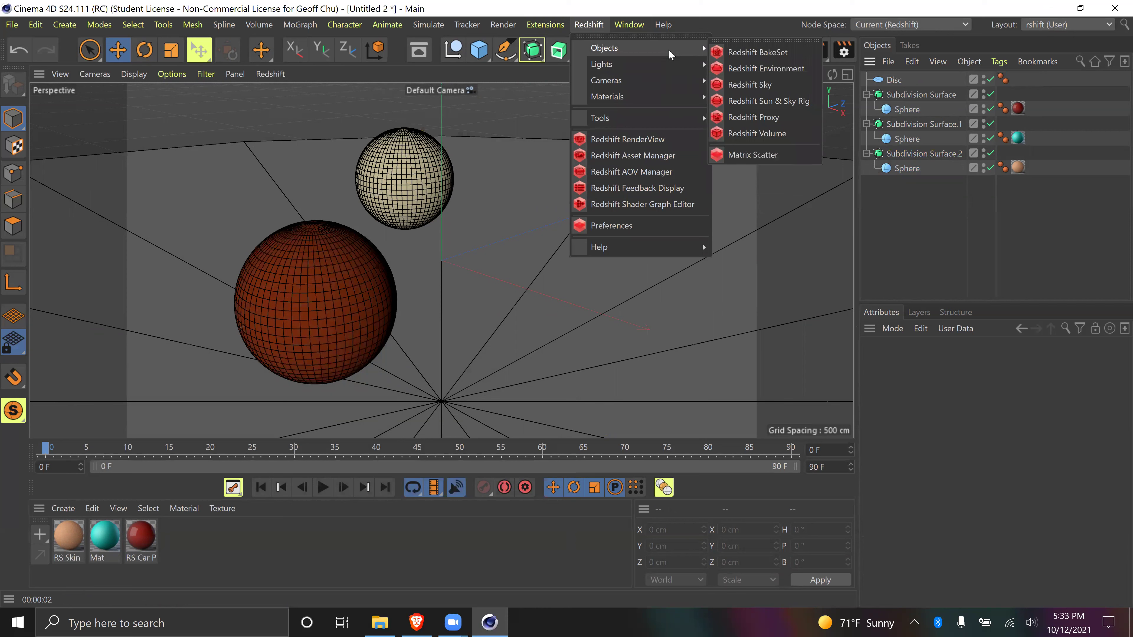
{"action": "mouse_move", "coordinate": [663, 100]}
{"action": "mouse_move", "coordinate": [746, 99]}
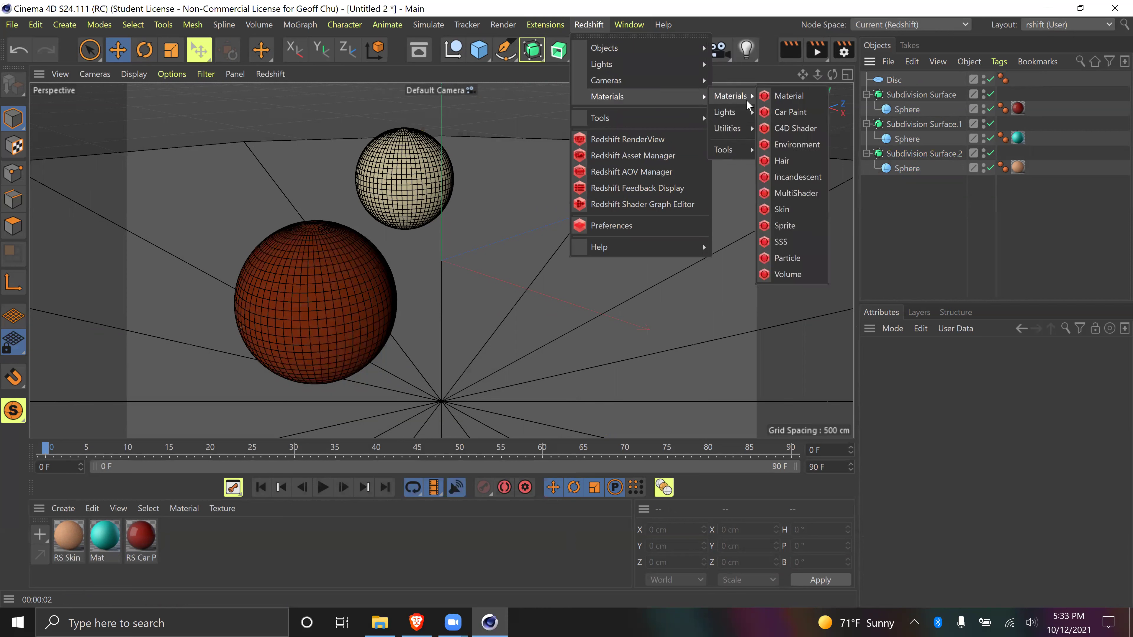
{"action": "mouse_move", "coordinate": [753, 127]}
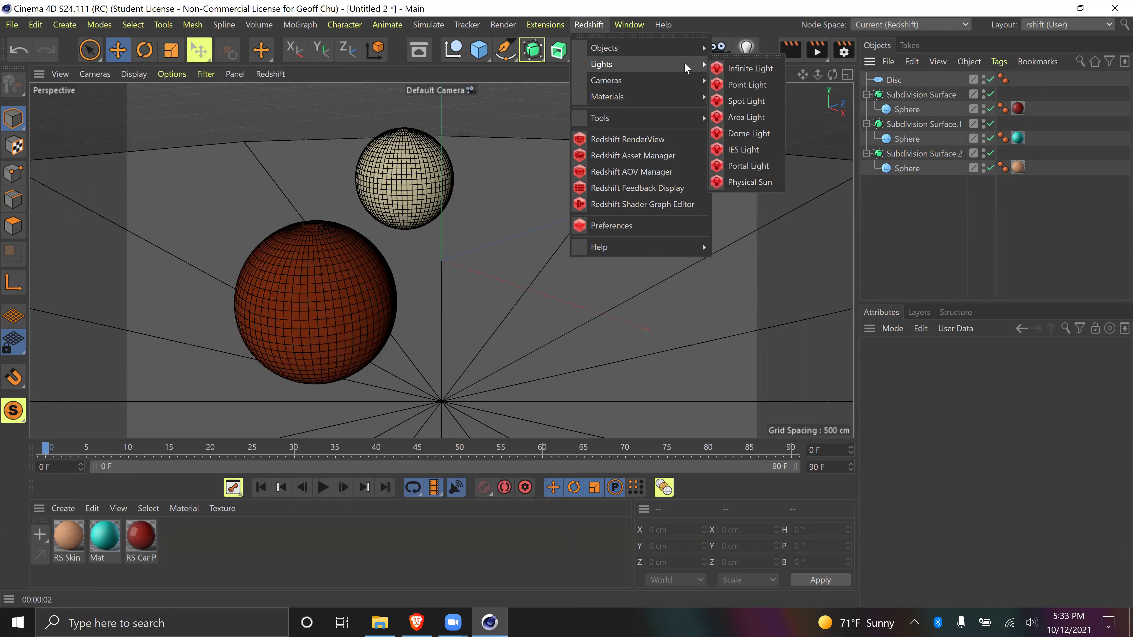
{"action": "mouse_move", "coordinate": [693, 84]}
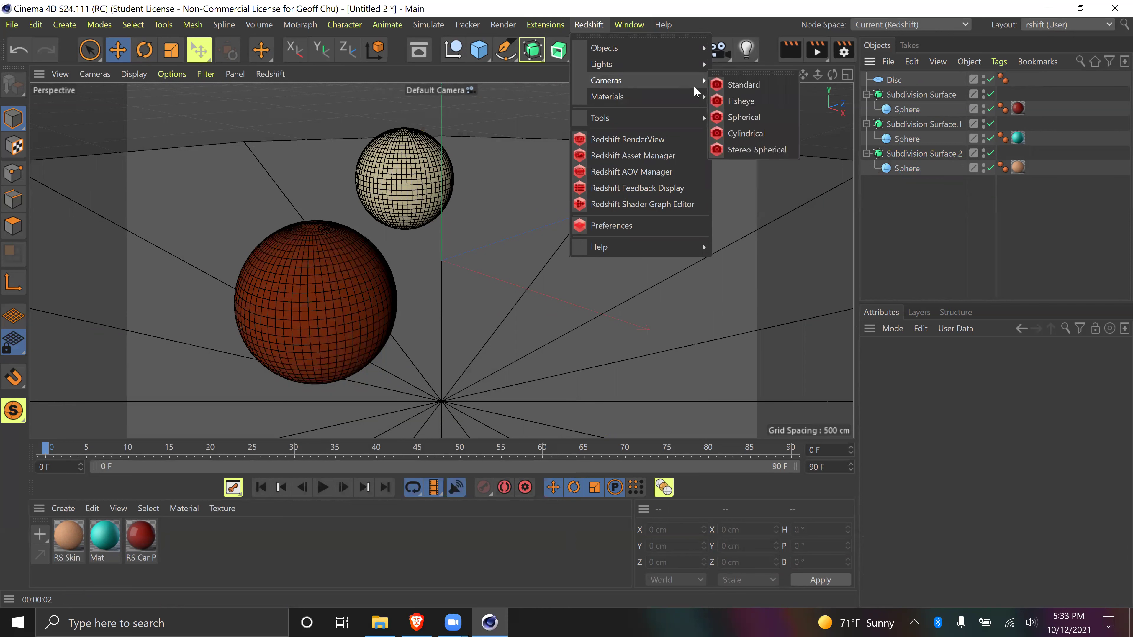
{"action": "left_click", "coordinate": [751, 87]}
{"action": "left_click", "coordinate": [991, 79]}
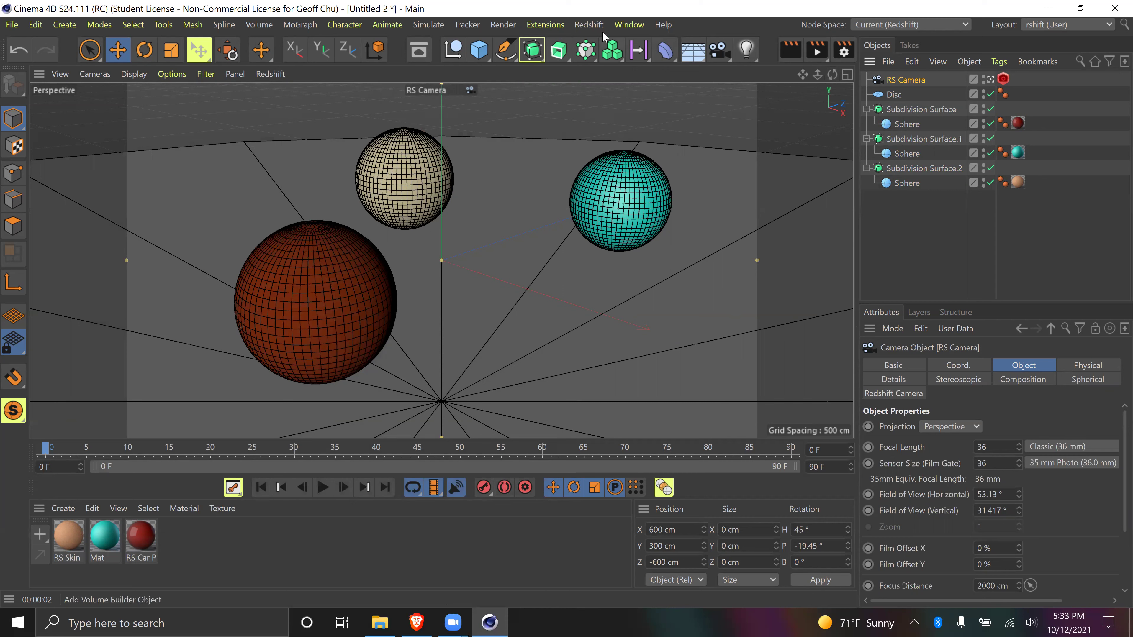
Open the Redshift RenderView and dock it beside the perspective viewport
{"action": "left_click", "coordinate": [589, 24]}
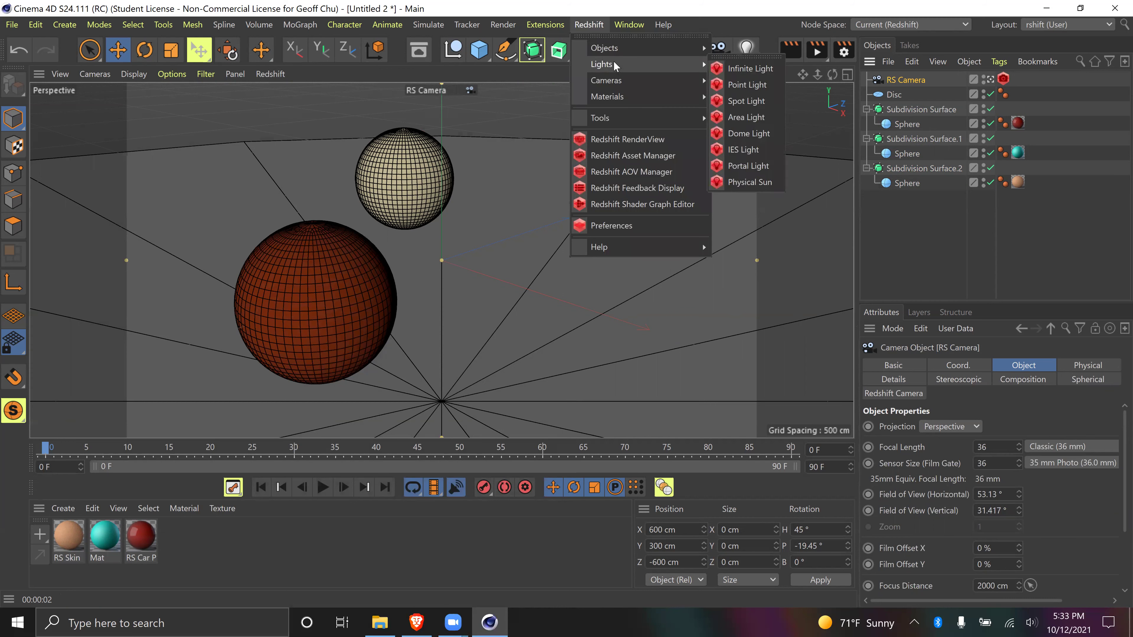
{"action": "mouse_move", "coordinate": [617, 50]}
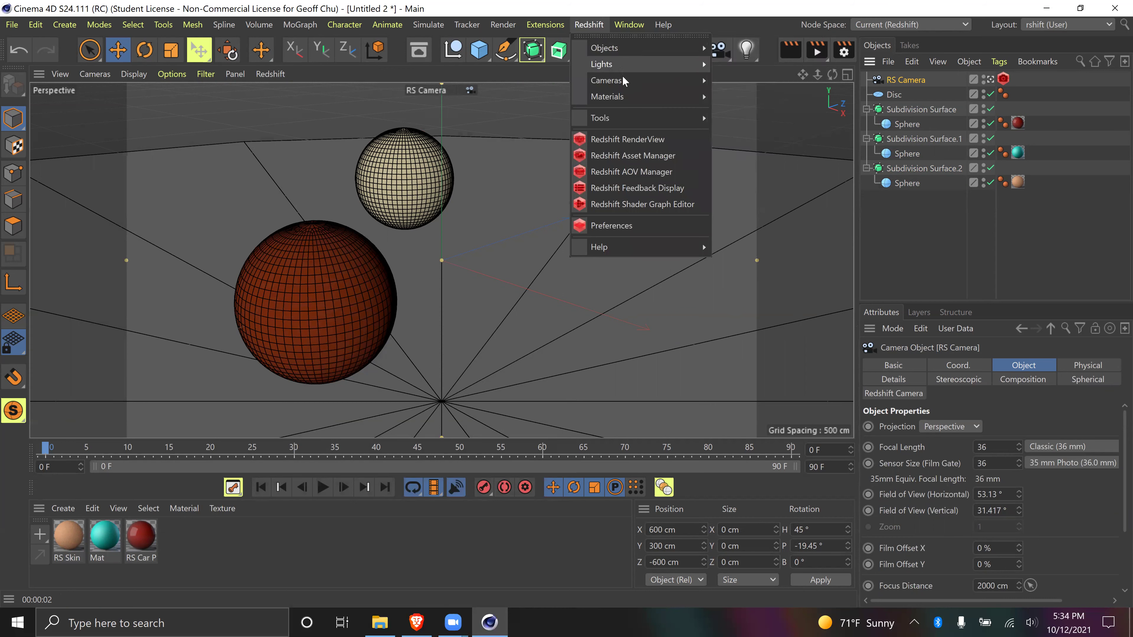
{"action": "left_click", "coordinate": [675, 140]}
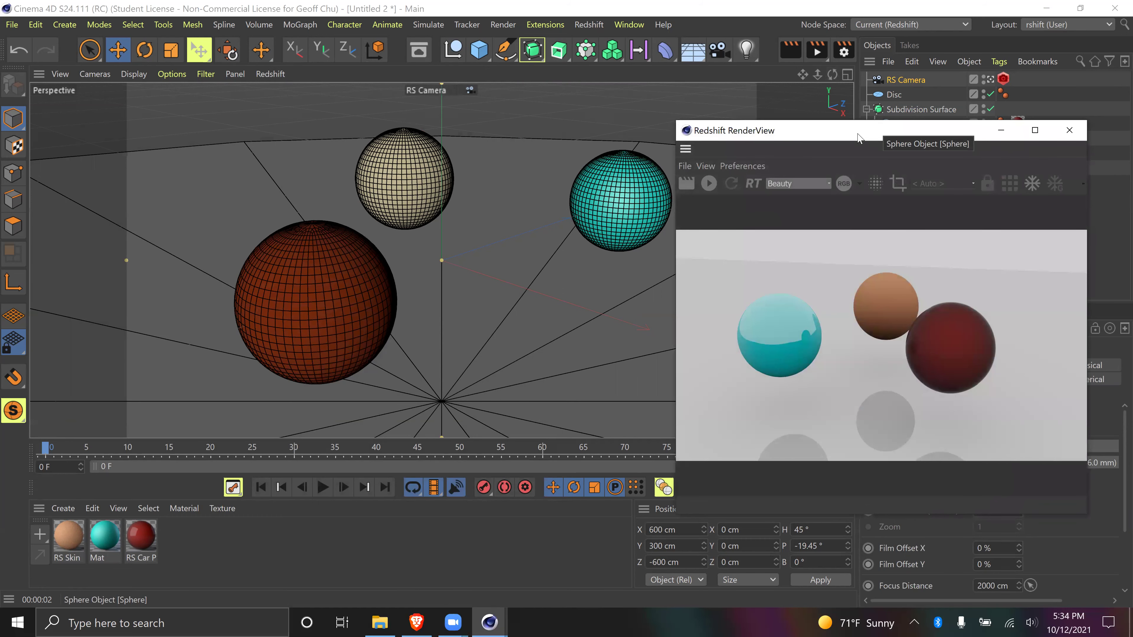
{"action": "left_click_drag", "start_coordinate": [857, 136], "coordinate": [666, 110]}
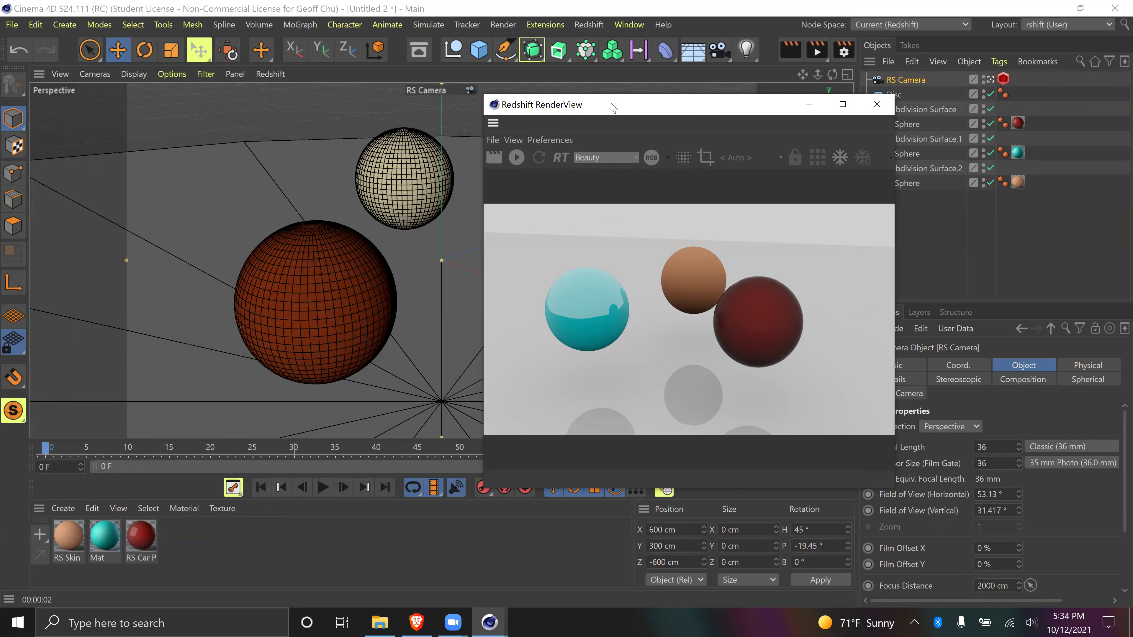
{"action": "left_click_drag", "start_coordinate": [617, 108], "coordinate": [865, 143]}
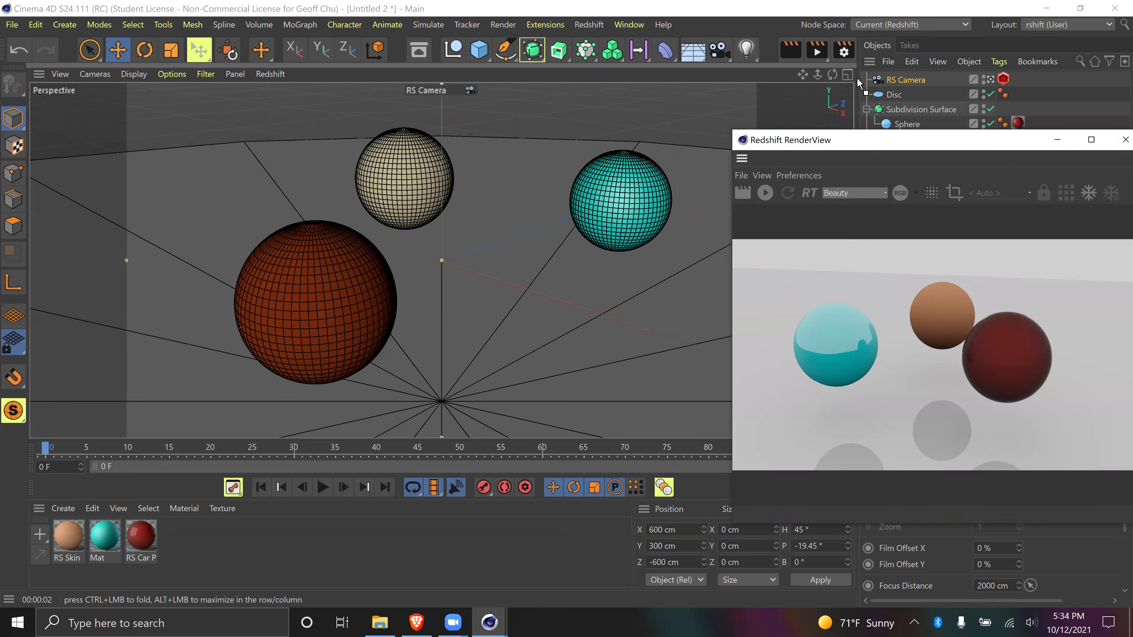
{"action": "left_click_drag", "start_coordinate": [843, 80], "coordinate": [844, 81]}
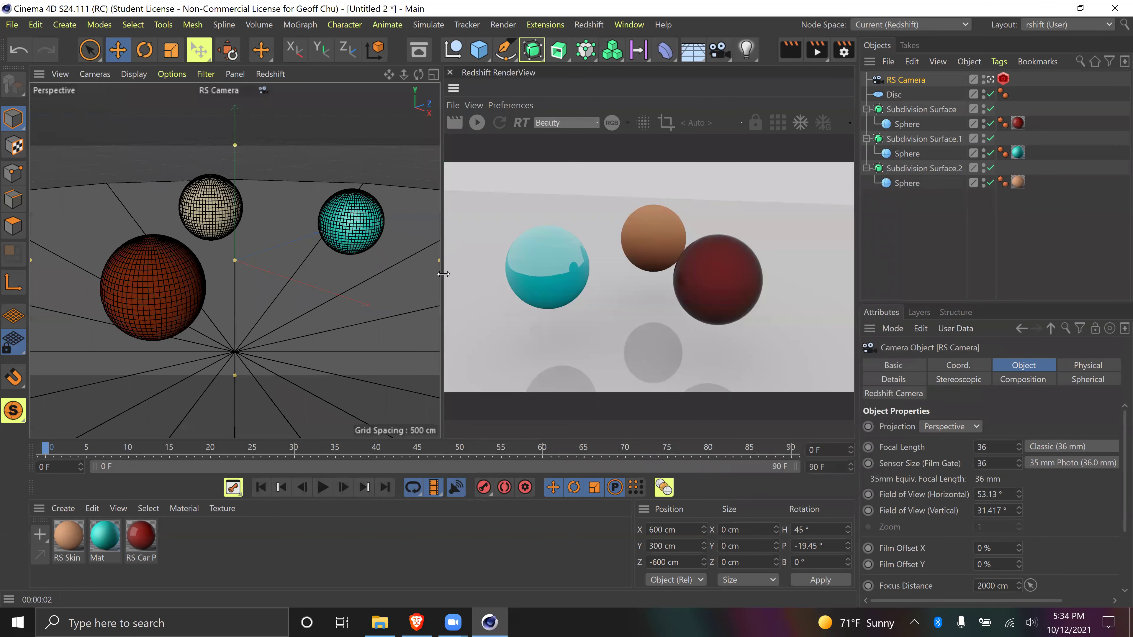
Start the continuous Redshift render and move the RS Camera to about X 491, Y 301, Z -732 cm
{"action": "left_click", "coordinate": [480, 128]}
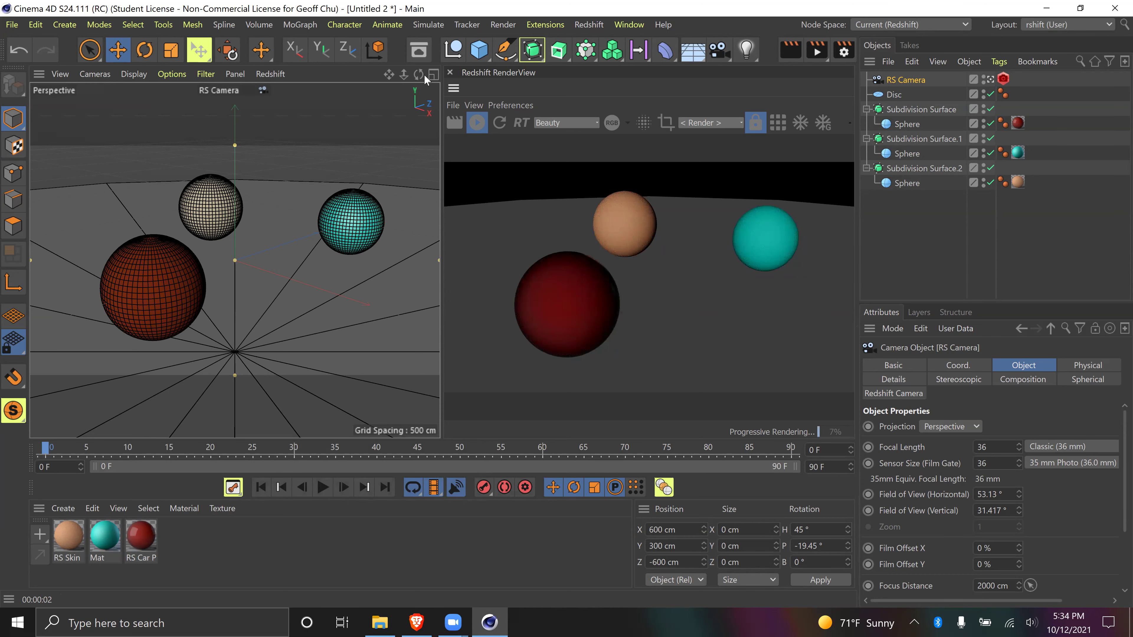
{"action": "left_click_drag", "start_coordinate": [419, 75], "coordinate": [462, 72]}
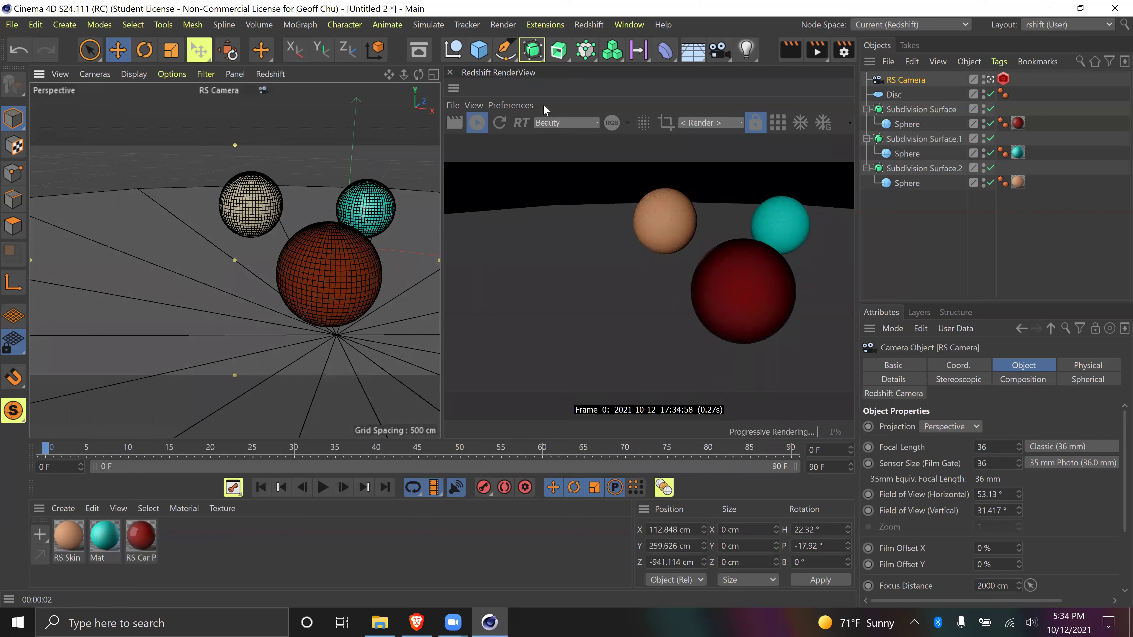
{"action": "left_click_drag", "start_coordinate": [388, 74], "coordinate": [317, 79]}
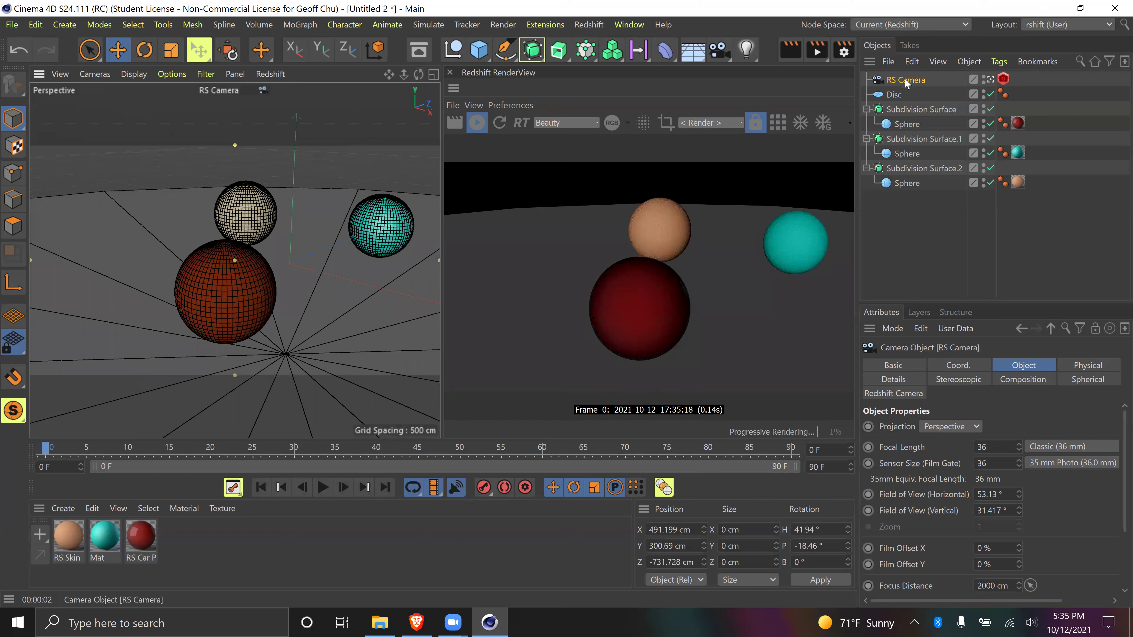
Try lighting the spheres with a default light raised above the scene centre, and delete the light
{"action": "left_click", "coordinate": [749, 53]}
{"action": "left_click", "coordinate": [800, 70]}
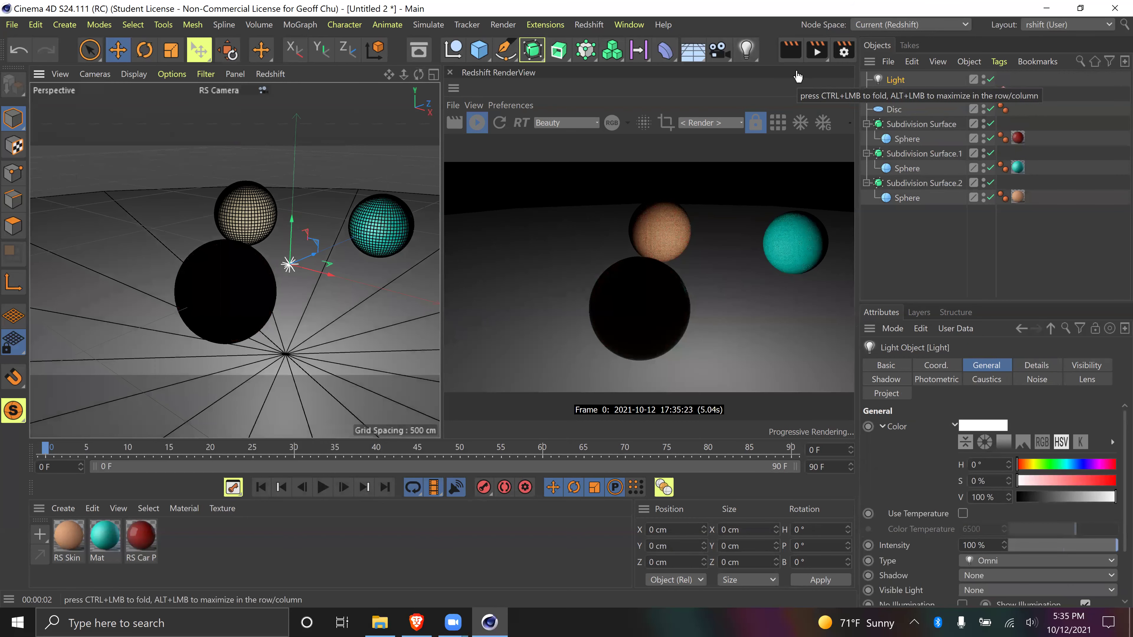
{"action": "left_click_drag", "start_coordinate": [292, 220], "coordinate": [297, 109]}
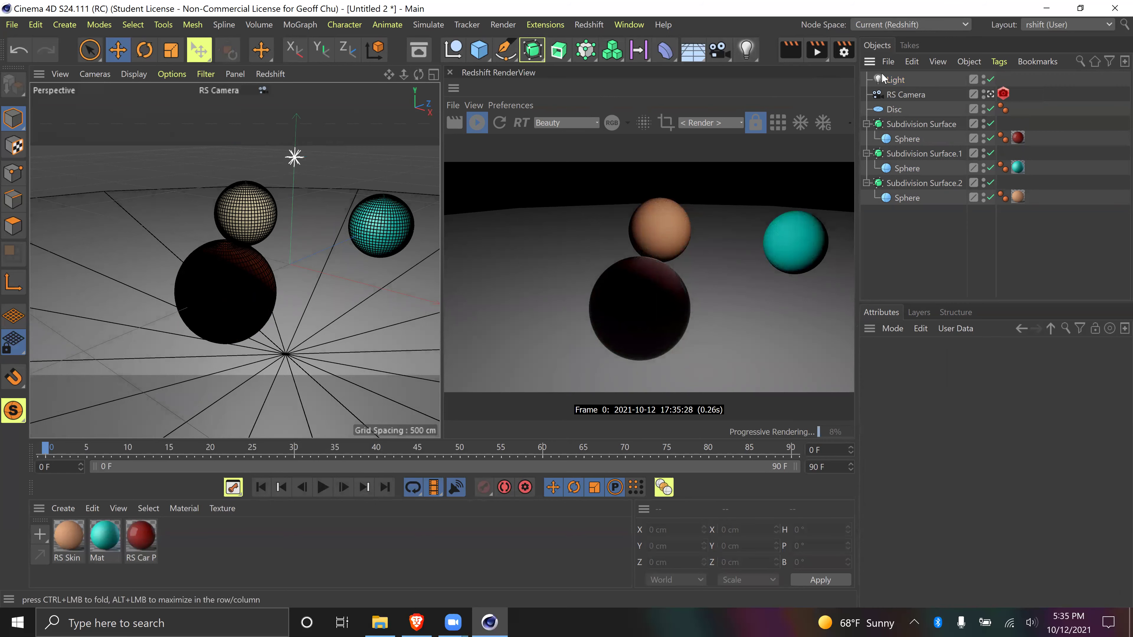
{"action": "key", "text": "Delete"}
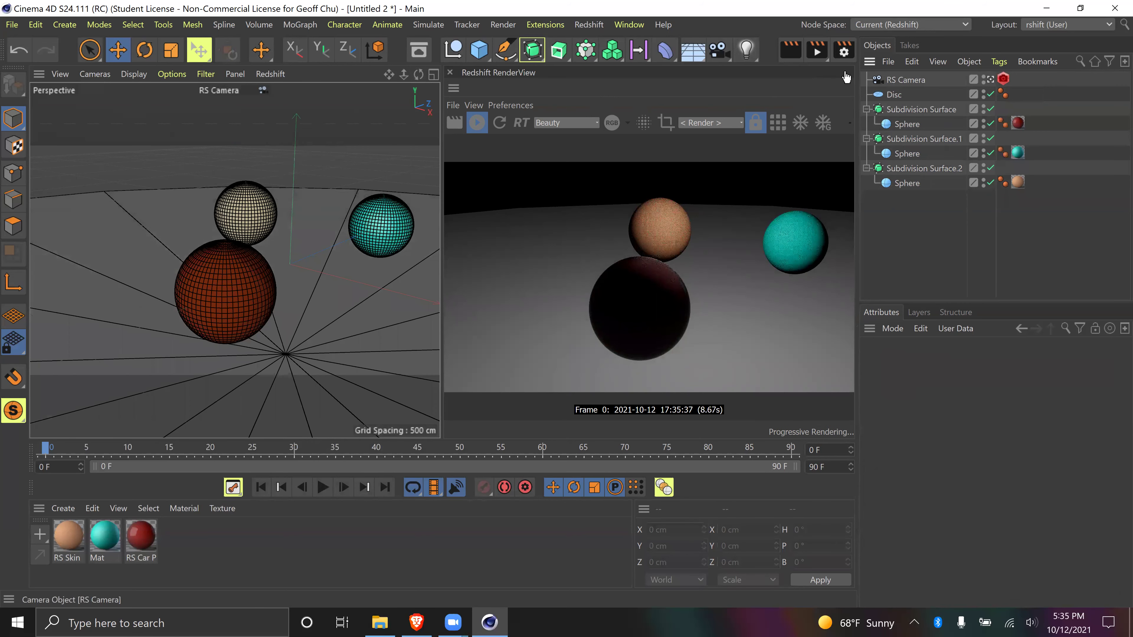
Add a Redshift Dome Light and lower it to about Y -14 cm
{"action": "left_click", "coordinate": [590, 25]}
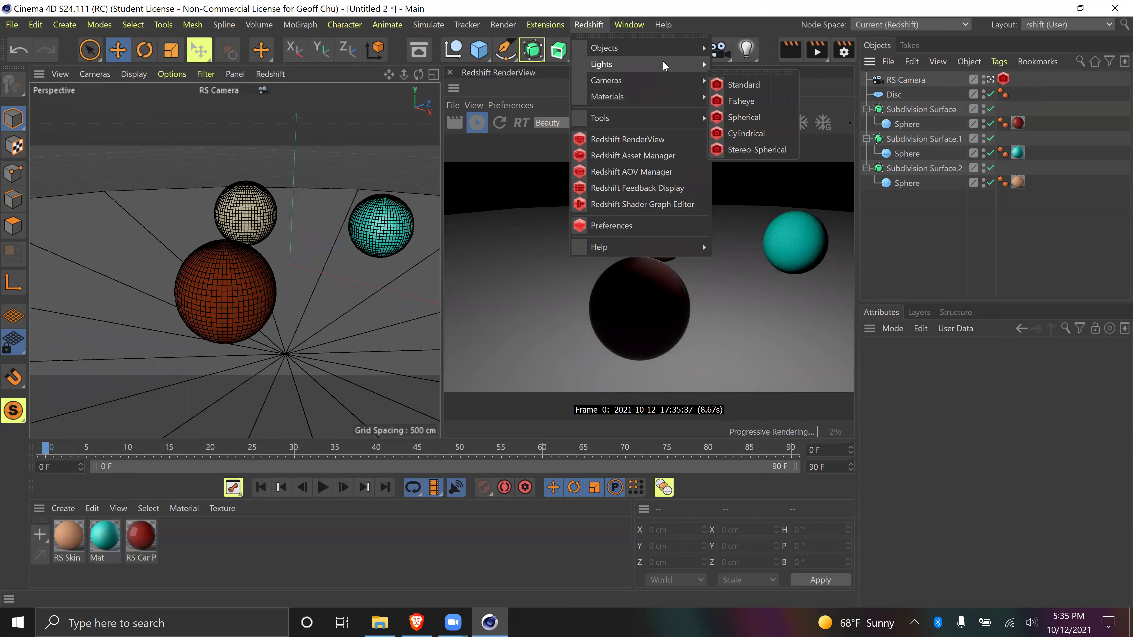
{"action": "mouse_move", "coordinate": [678, 64]}
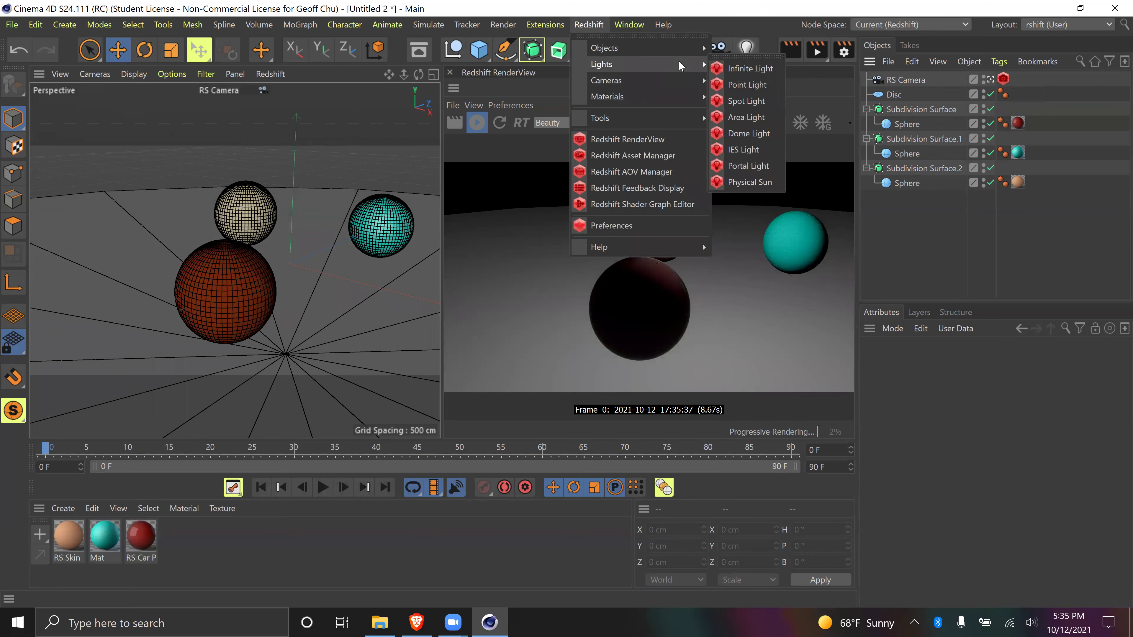
{"action": "left_click", "coordinate": [763, 134]}
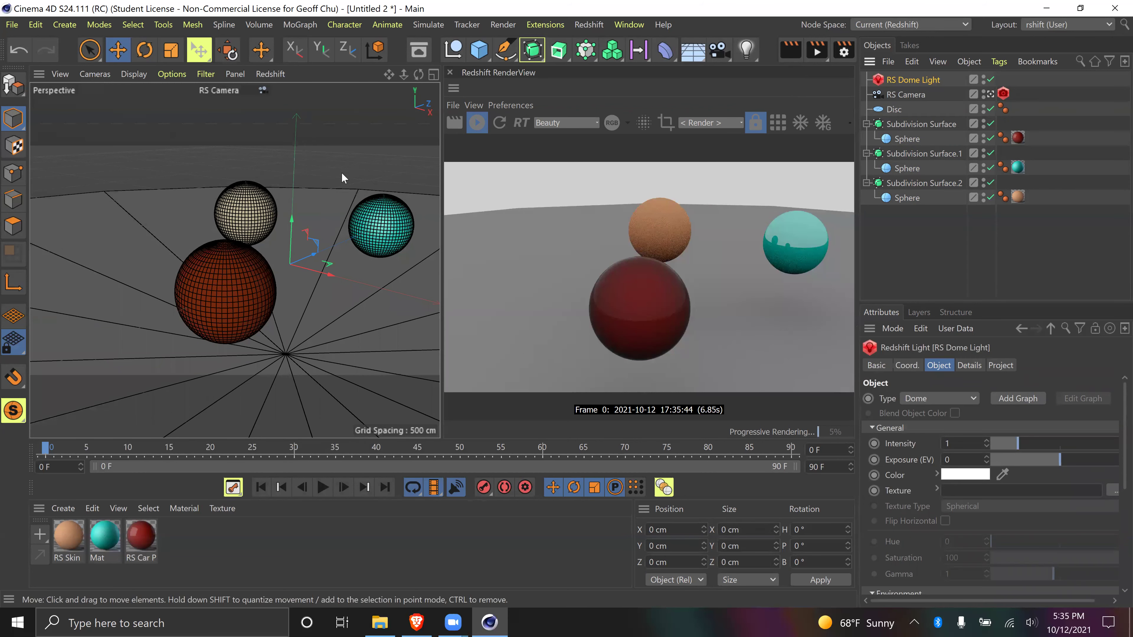
{"action": "mouse_move", "coordinate": [293, 222]}
{"action": "left_mouse_down"}
{"action": "mouse_move", "coordinate": [301, 169]}
{"action": "mouse_move", "coordinate": [301, 218]}
{"action": "left_mouse_up"}
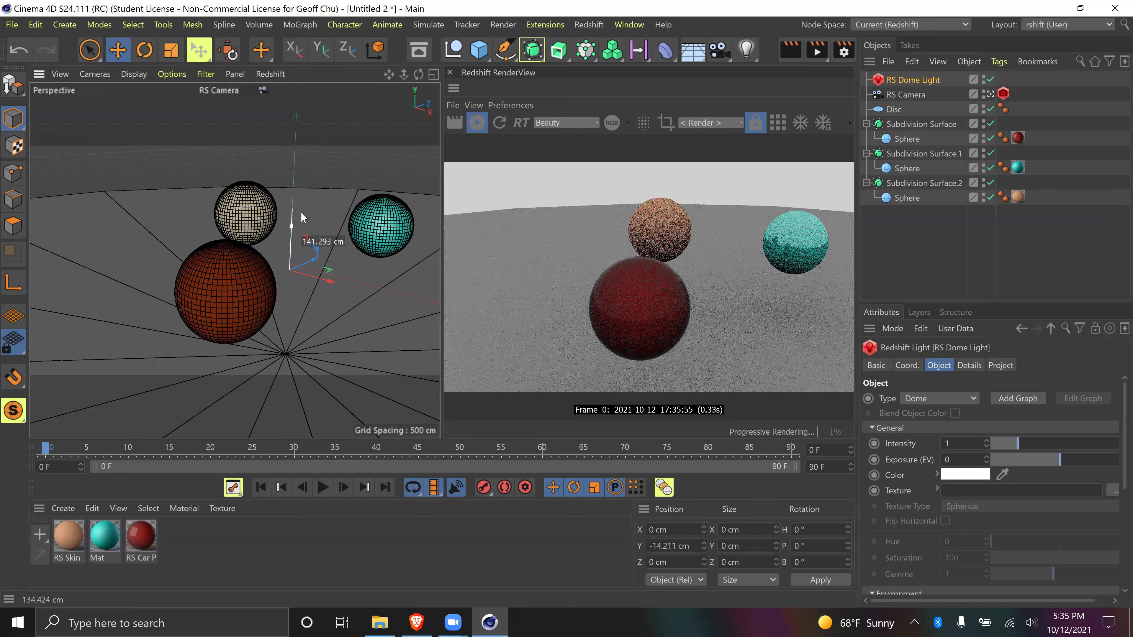
{"action": "left_click", "coordinate": [589, 24]}
{"action": "mouse_move", "coordinate": [637, 65]}
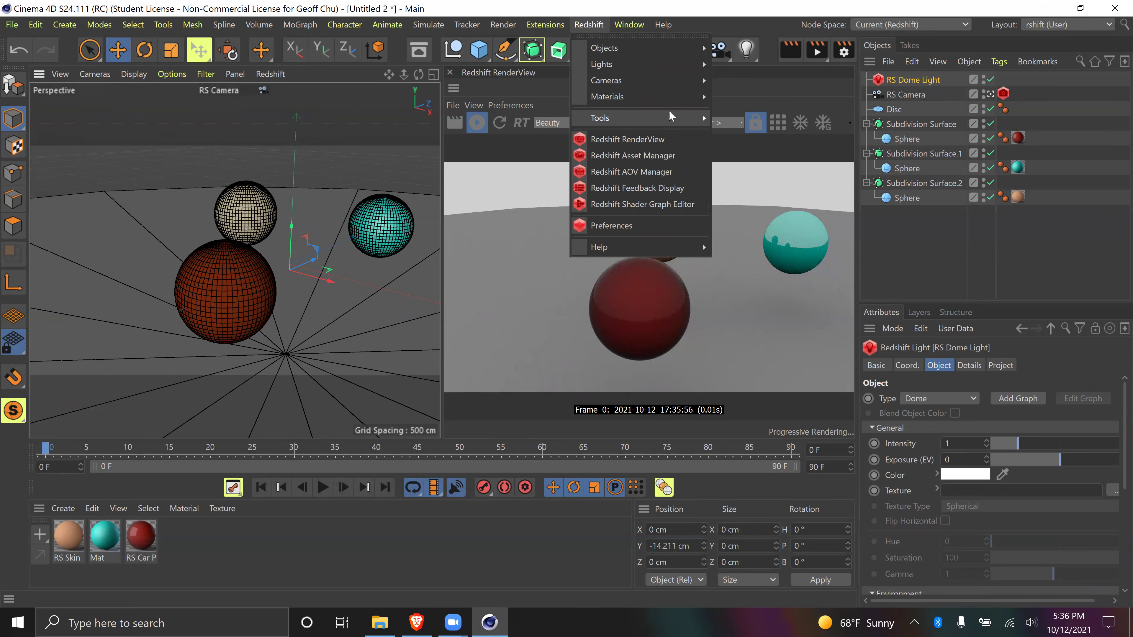
{"action": "mouse_move", "coordinate": [690, 47]}
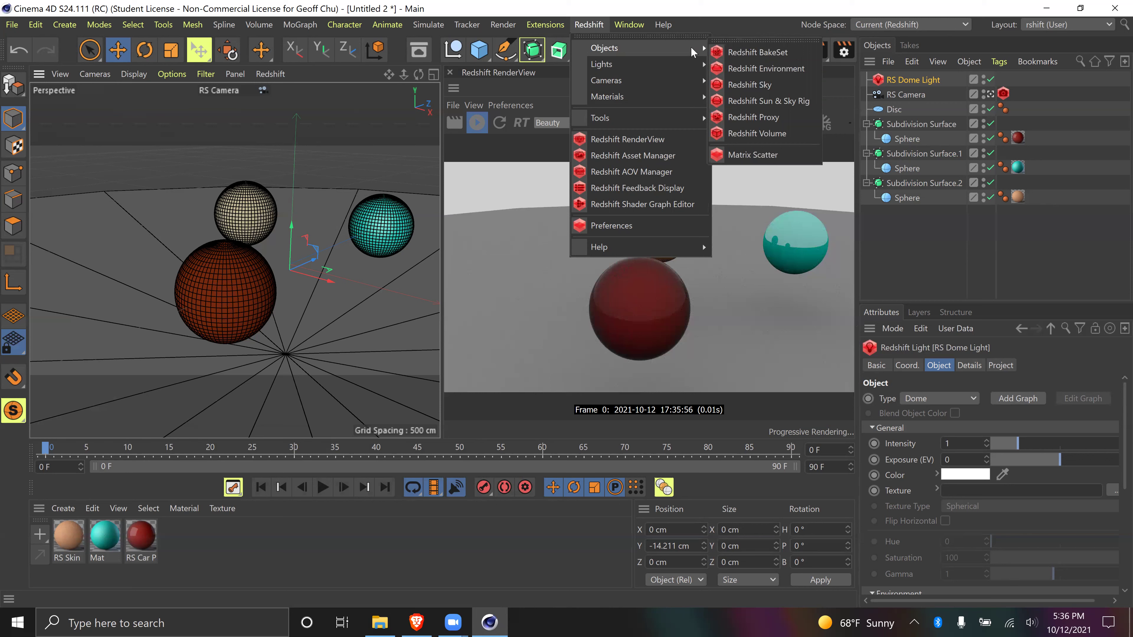
{"action": "mouse_move", "coordinate": [595, 48]}
{"action": "left_click", "coordinate": [325, 74]}
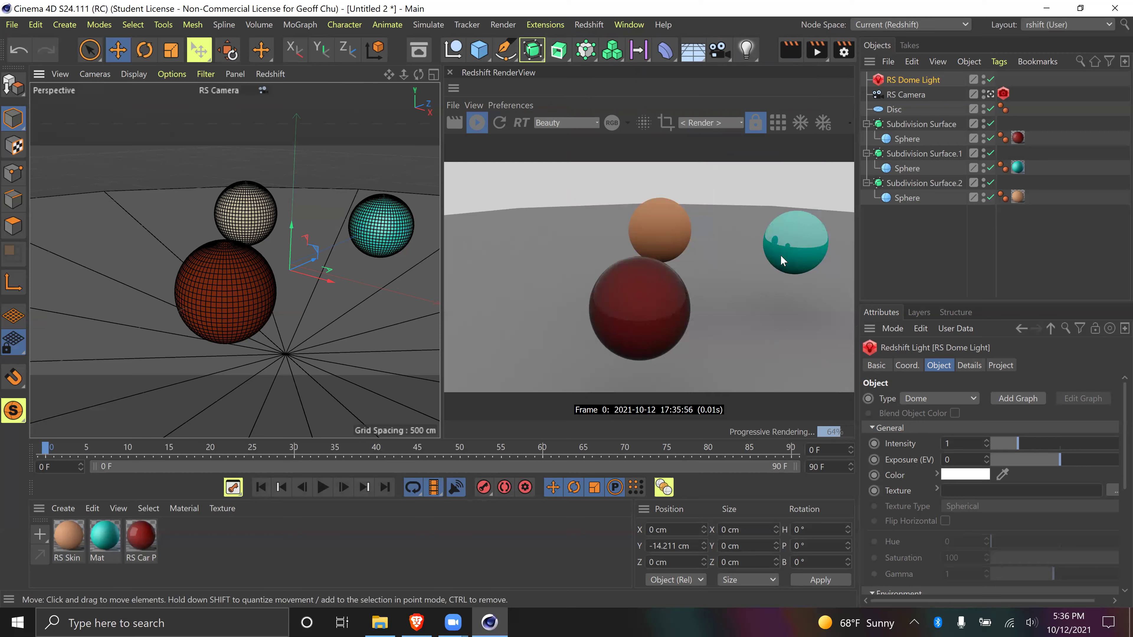
Orbit the RS Camera to a lower angle that separates the red sphere from the skin-coloured one
{"action": "left_click_drag", "start_coordinate": [418, 75], "coordinate": [286, 44]}
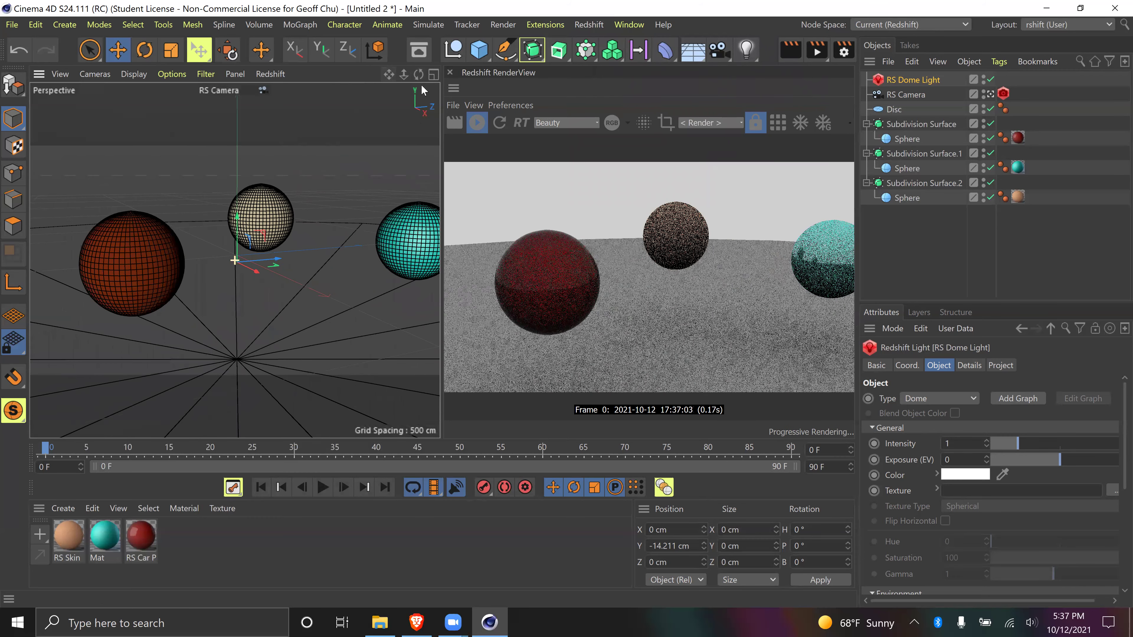
Move the RS Camera close to the skin-coloured sphere, and pull it back out until all three spheres are in frame
{"action": "left_click_drag", "start_coordinate": [403, 74], "coordinate": [499, 75]}
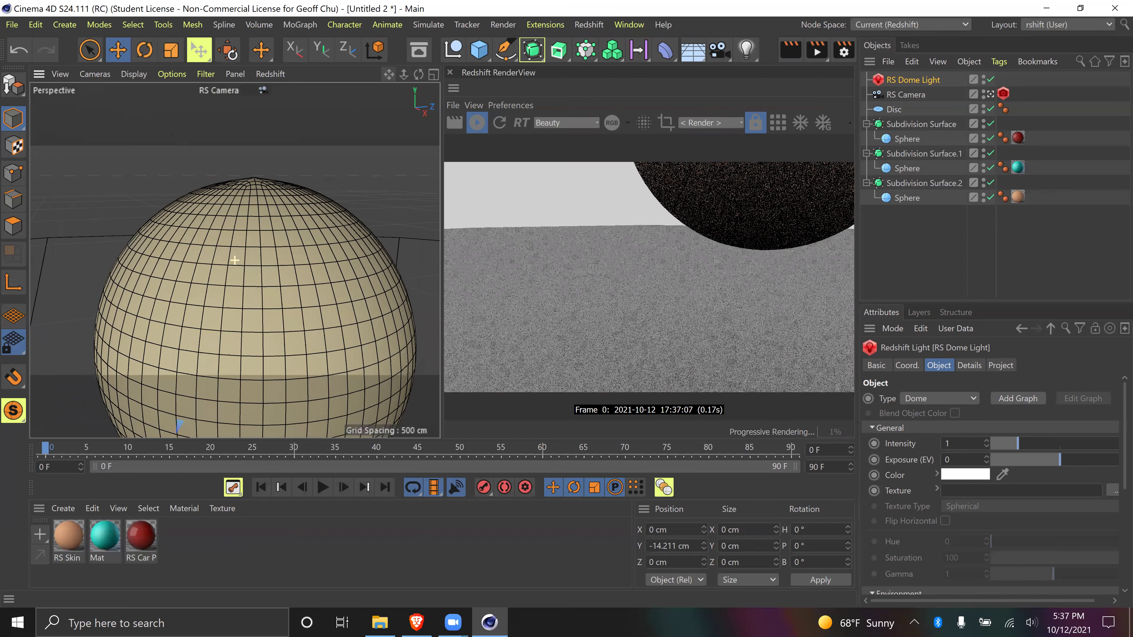
{"action": "left_click_drag", "start_coordinate": [389, 74], "coordinate": [390, 9]}
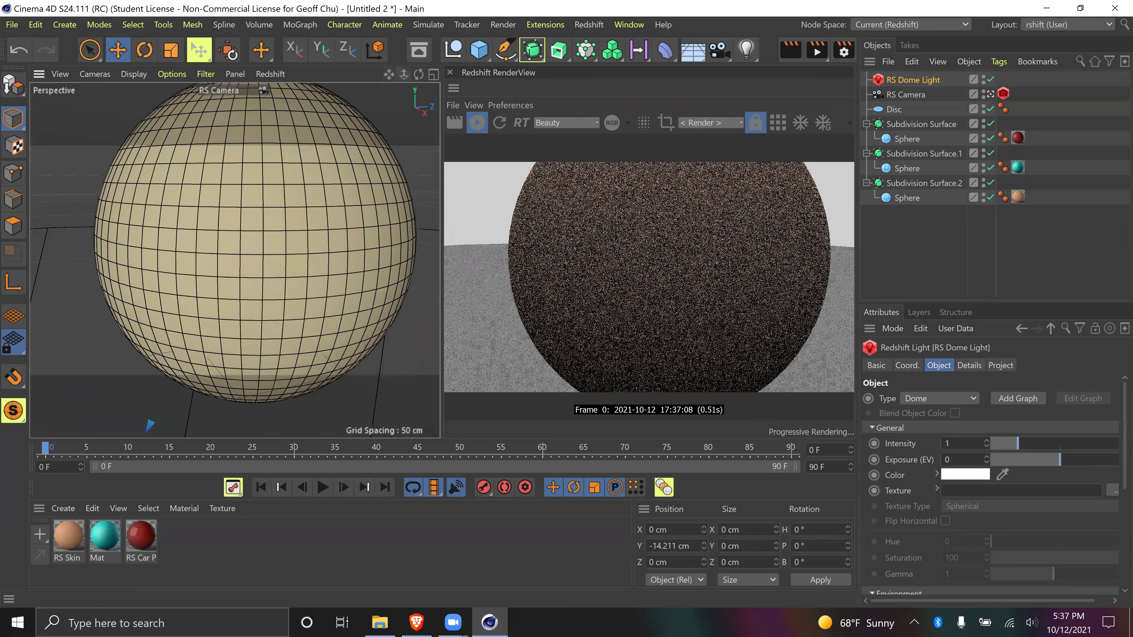
{"action": "scroll", "coordinate": [234, 260], "scroll_direction": "down", "scroll_amount": 5}
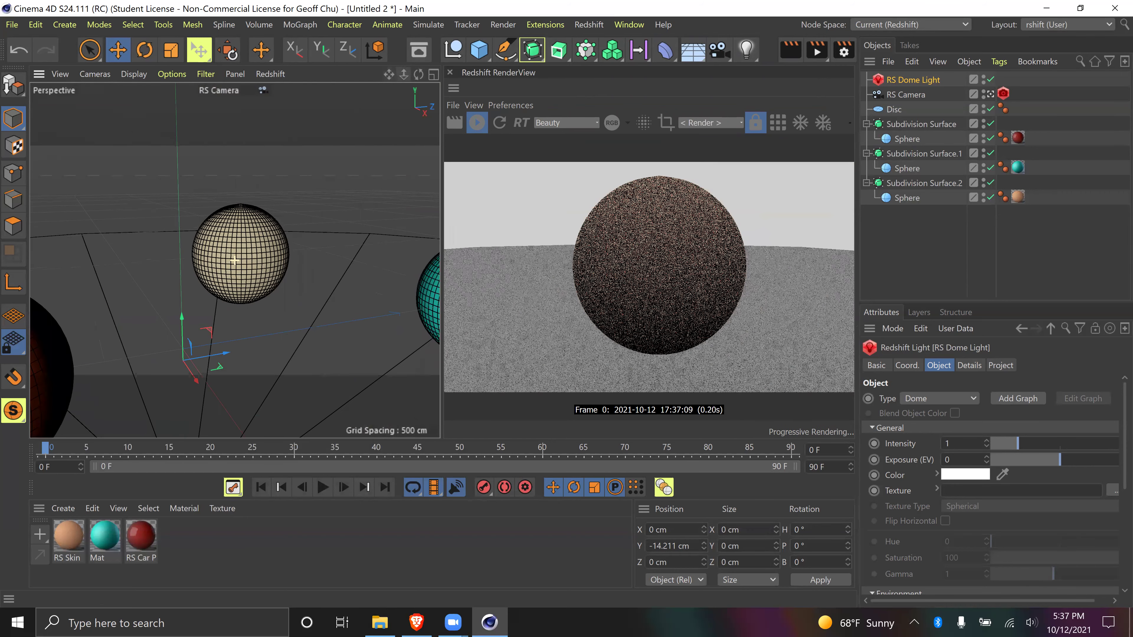
{"action": "left_click_drag", "start_coordinate": [408, 72], "coordinate": [464, 76]}
{"action": "left_click", "coordinate": [433, 72]}
{"action": "left_click", "coordinate": [228, 74]}
{"action": "left_click_drag", "start_coordinate": [404, 75], "coordinate": [453, 76]}
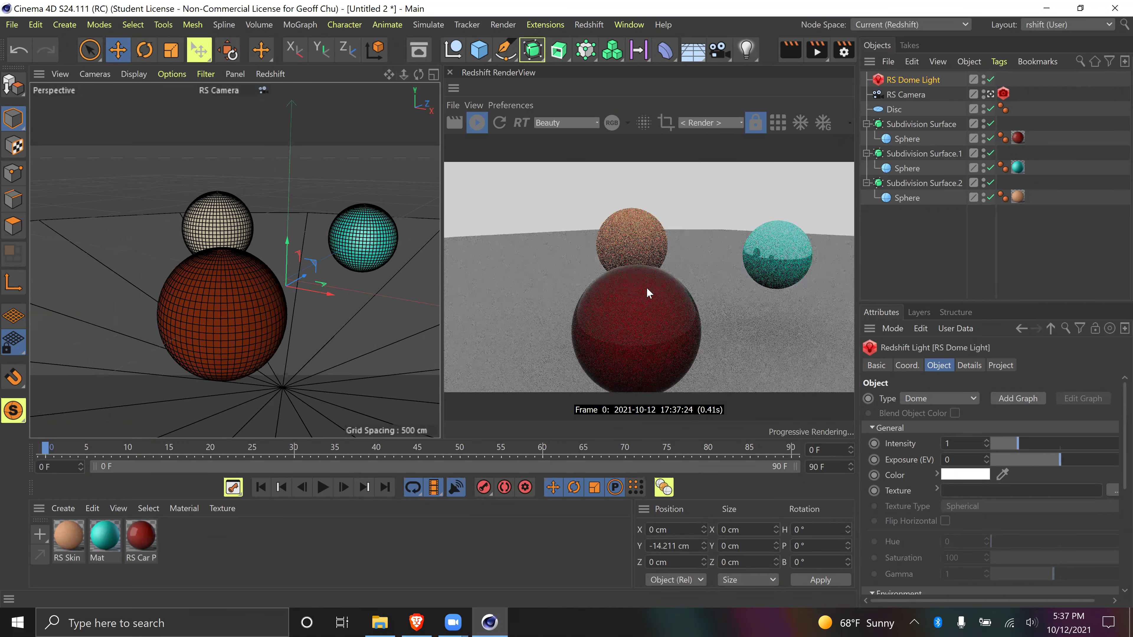
Try High bucket quality in the Redshift render settings, return it to Medium, and look at the Motion Blur options
{"action": "left_click", "coordinate": [843, 52]}
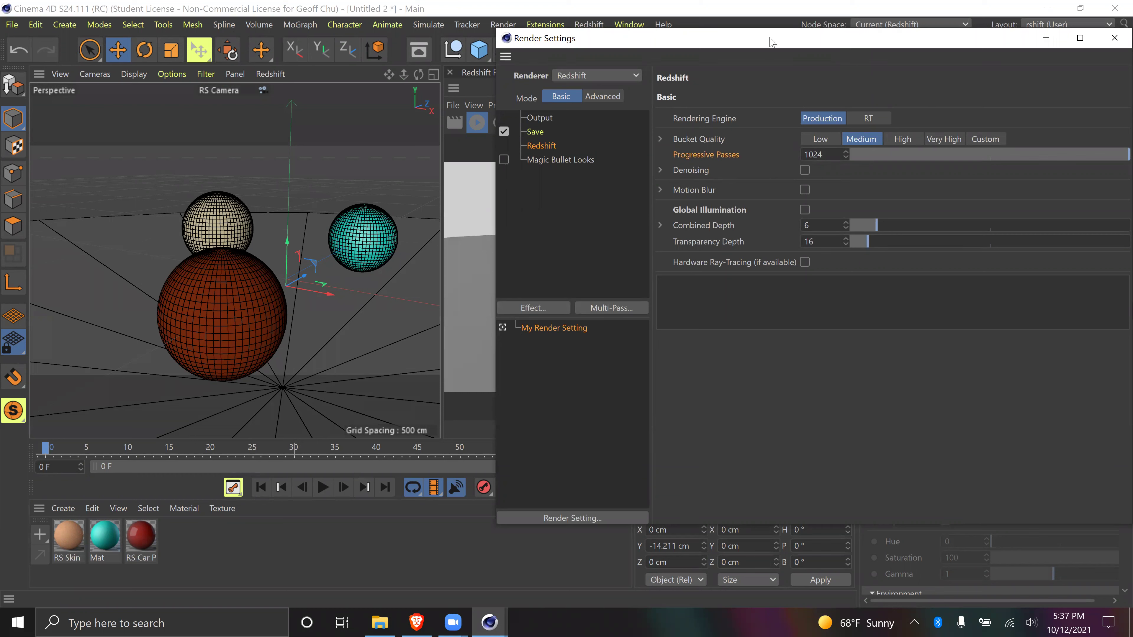
{"action": "left_click", "coordinate": [907, 140]}
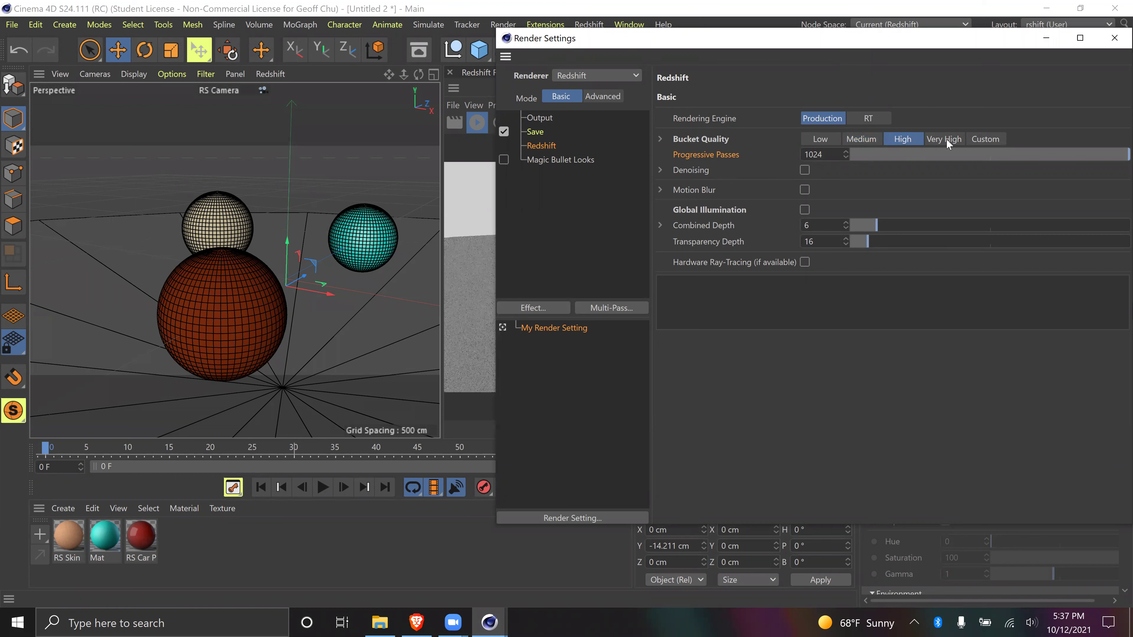
{"action": "left_click", "coordinate": [659, 139]}
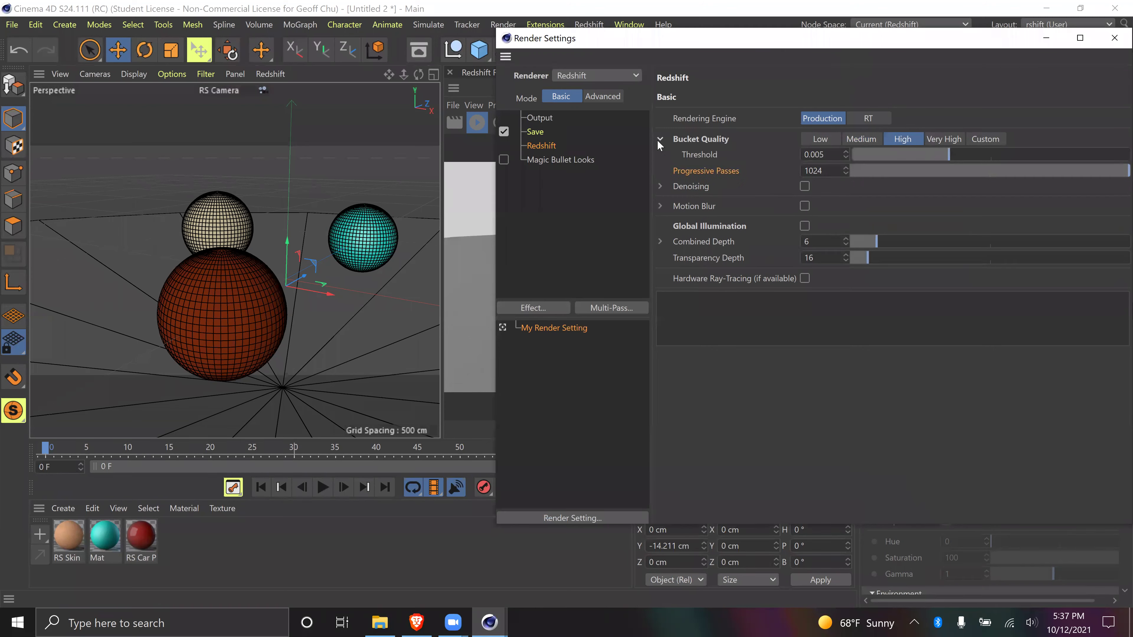
{"action": "left_click", "coordinate": [861, 144]}
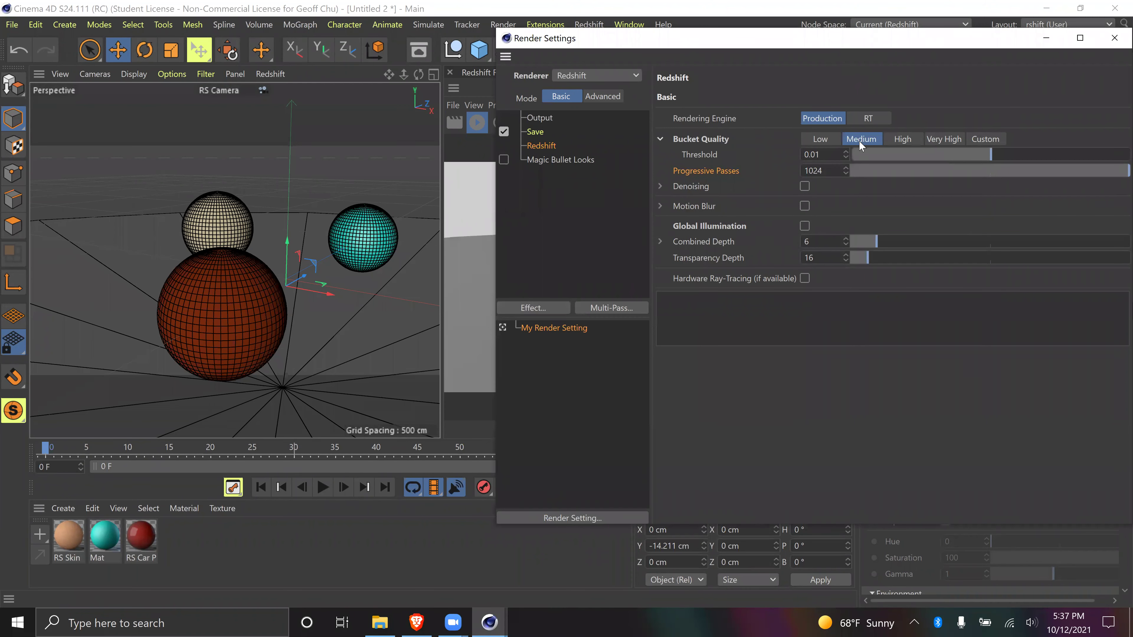
{"action": "left_click", "coordinate": [660, 141]}
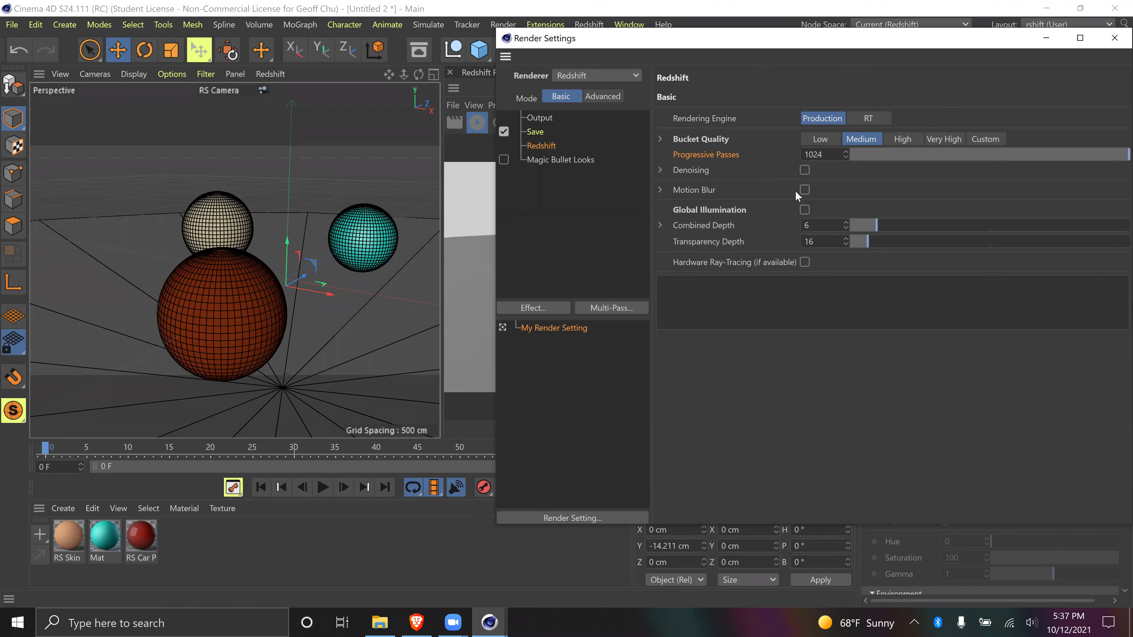
{"action": "left_click", "coordinate": [660, 189]}
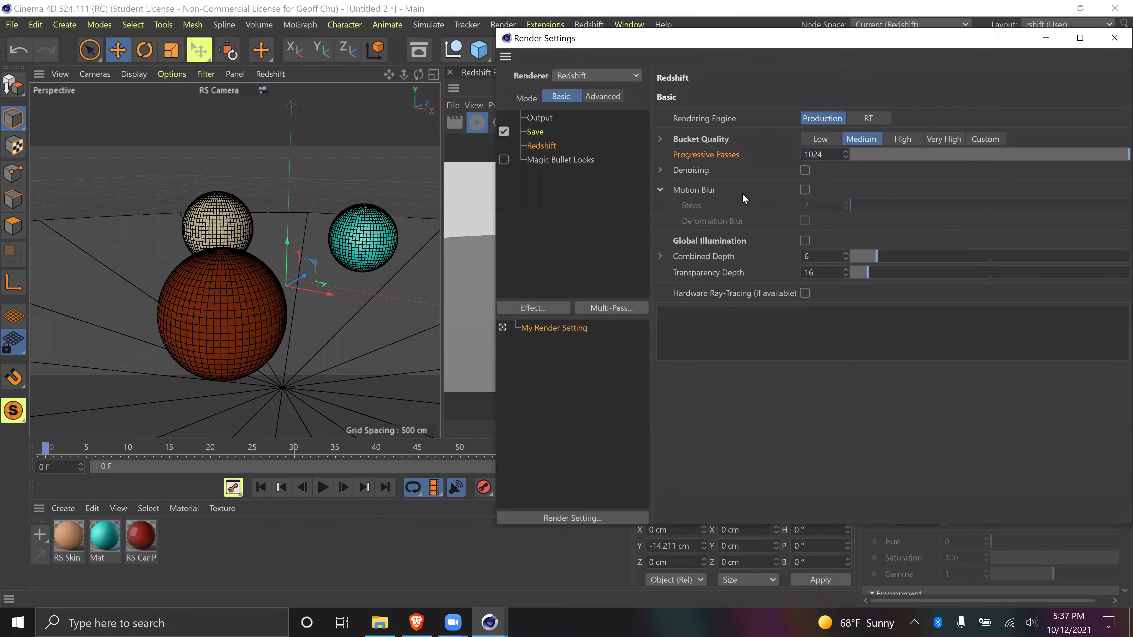
{"action": "left_click", "coordinate": [662, 190]}
Try Global Illumination in the Redshift render settings, turn it off again, and close the settings
{"action": "left_click", "coordinate": [713, 209]}
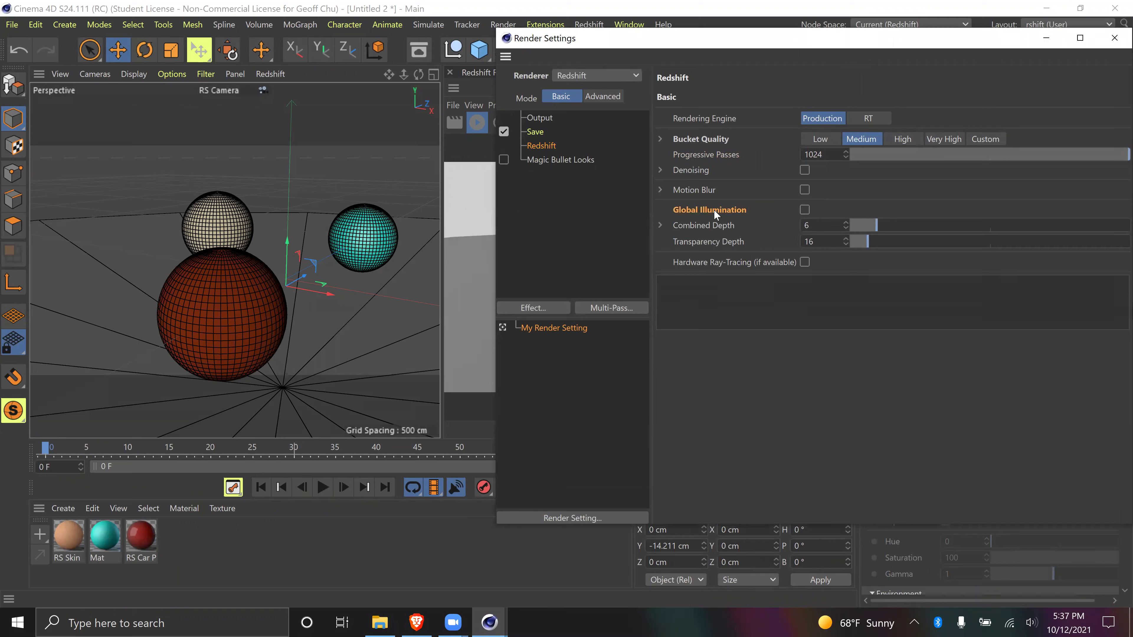
{"action": "left_click", "coordinate": [805, 209]}
{"action": "left_click_drag", "start_coordinate": [916, 43], "coordinate": [598, 78]}
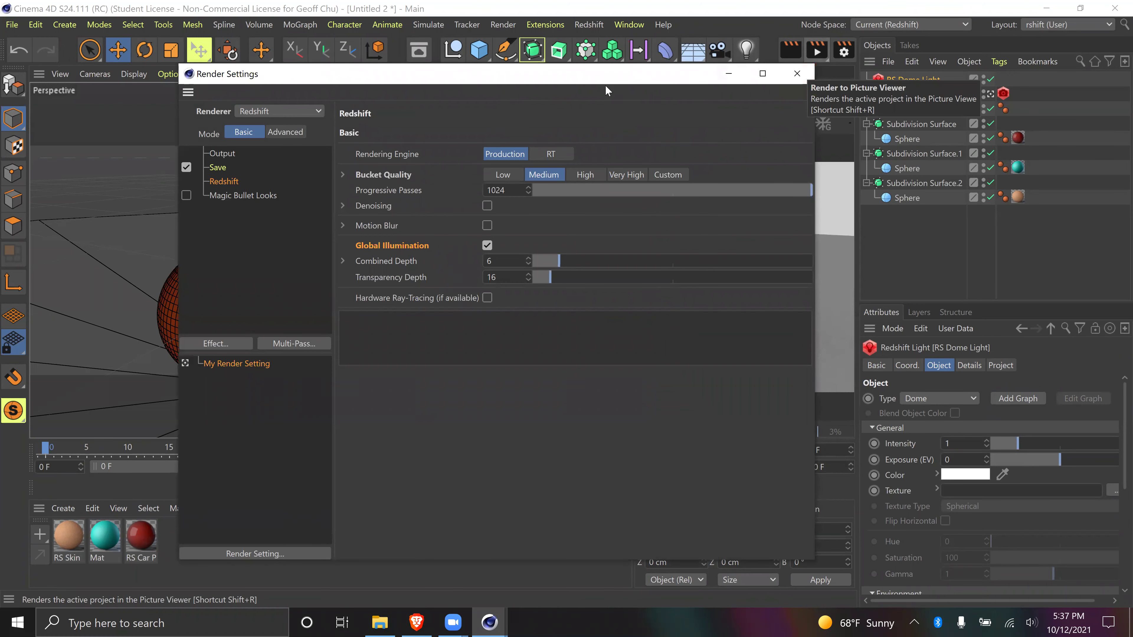
{"action": "left_click_drag", "start_coordinate": [606, 90], "coordinate": [739, 79]}
{"action": "left_click", "coordinate": [621, 233]}
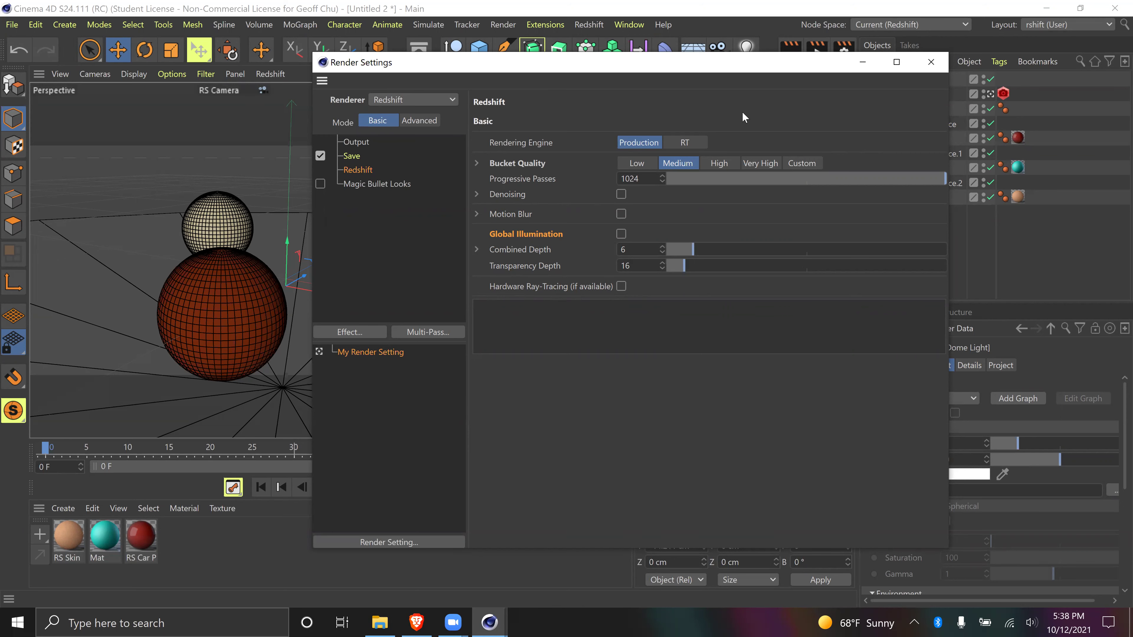
{"action": "left_click", "coordinate": [936, 62]}
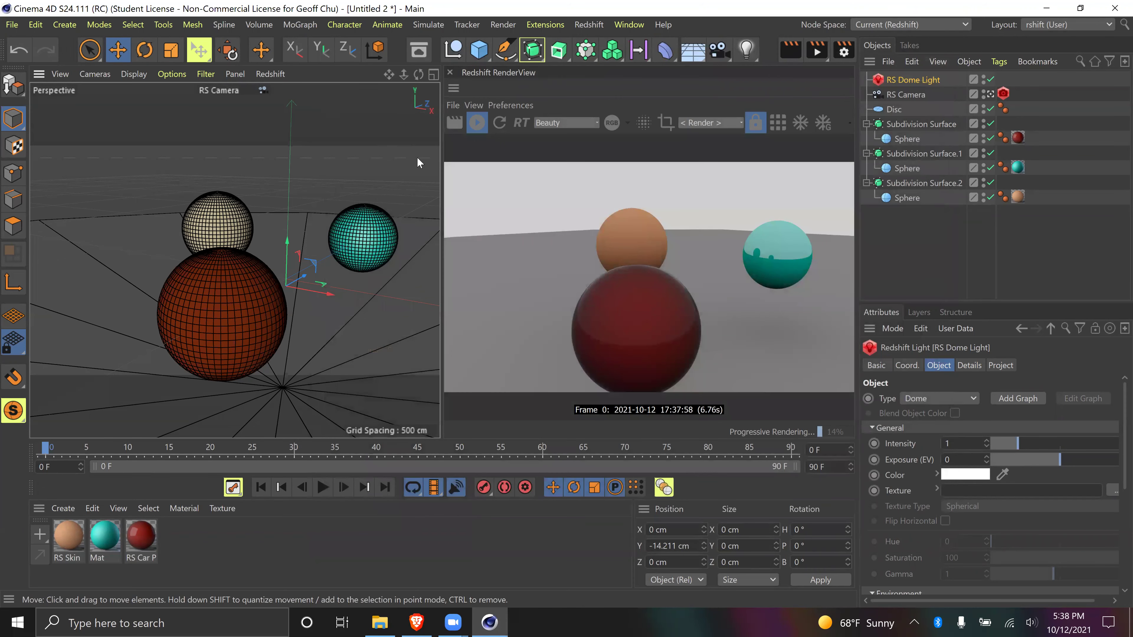
Set the RS Car Paint node's base layer pigment color to green with H 138°, S 100% and V 80%
{"action": "left_click_drag", "start_coordinate": [418, 74], "coordinate": [393, 81]}
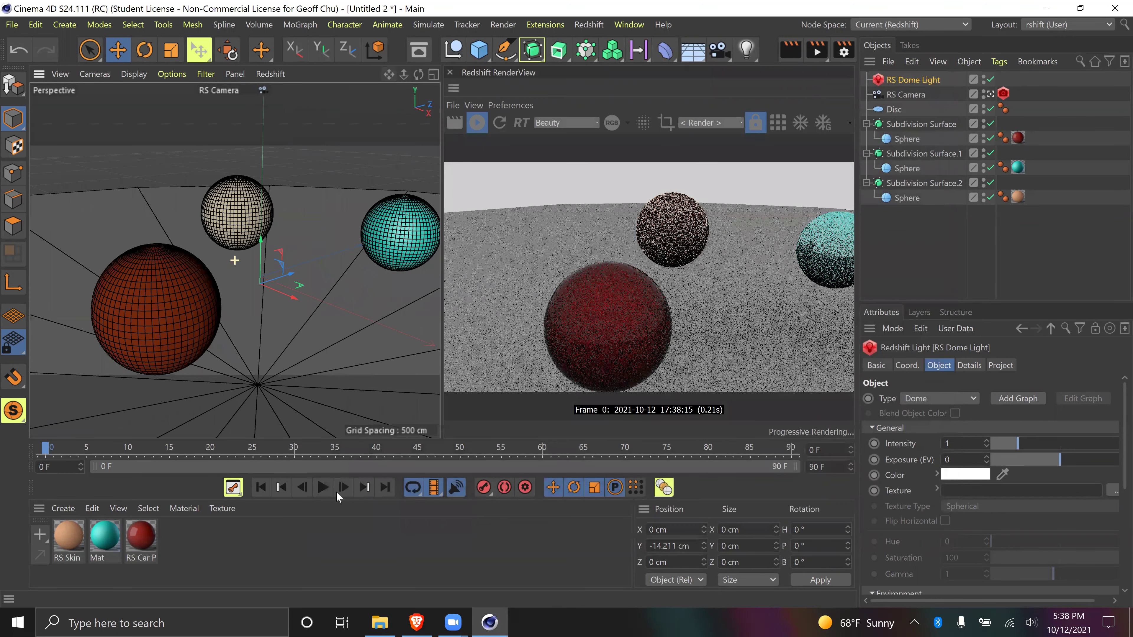
{"action": "left_click", "coordinate": [142, 535]}
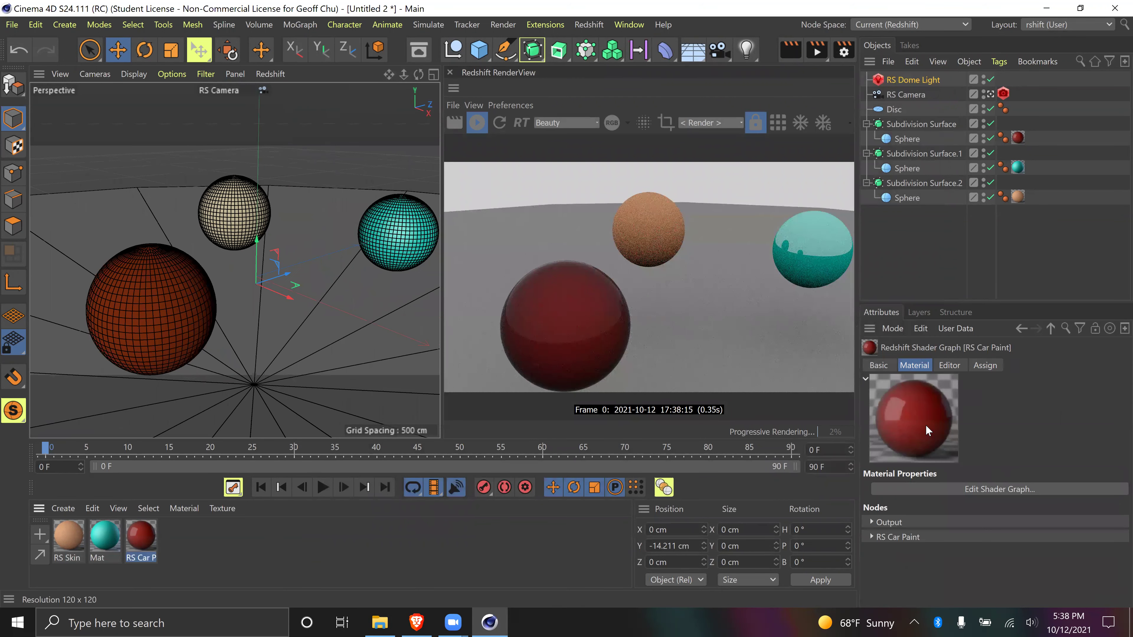
{"action": "double_click", "coordinate": [147, 533]}
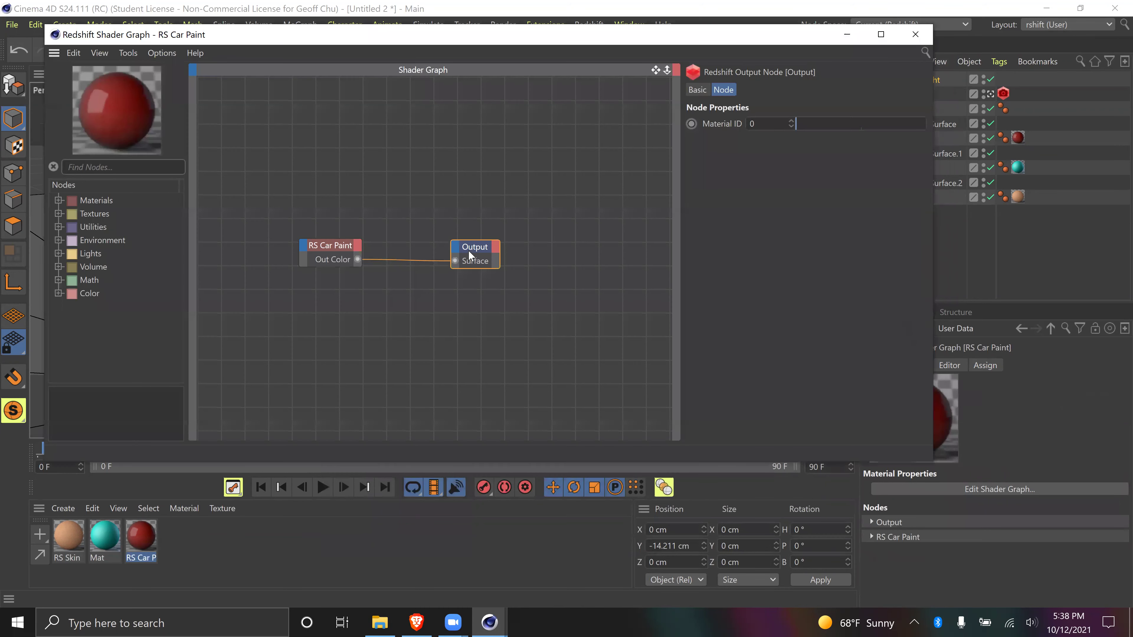
{"action": "left_click", "coordinate": [330, 245]}
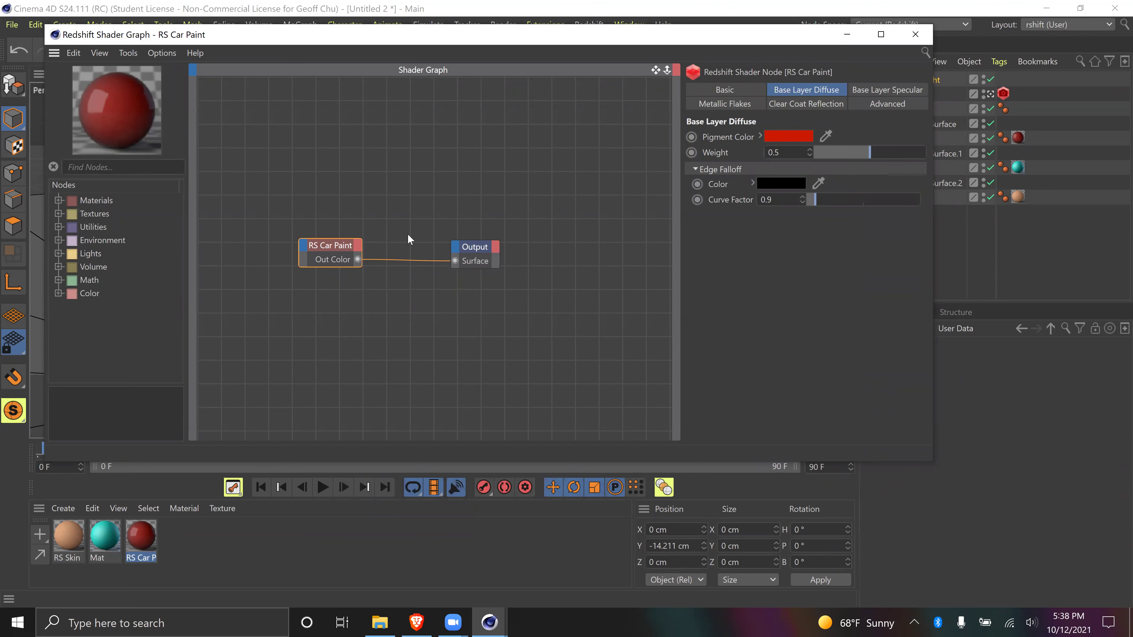
{"action": "left_click", "coordinate": [788, 133]}
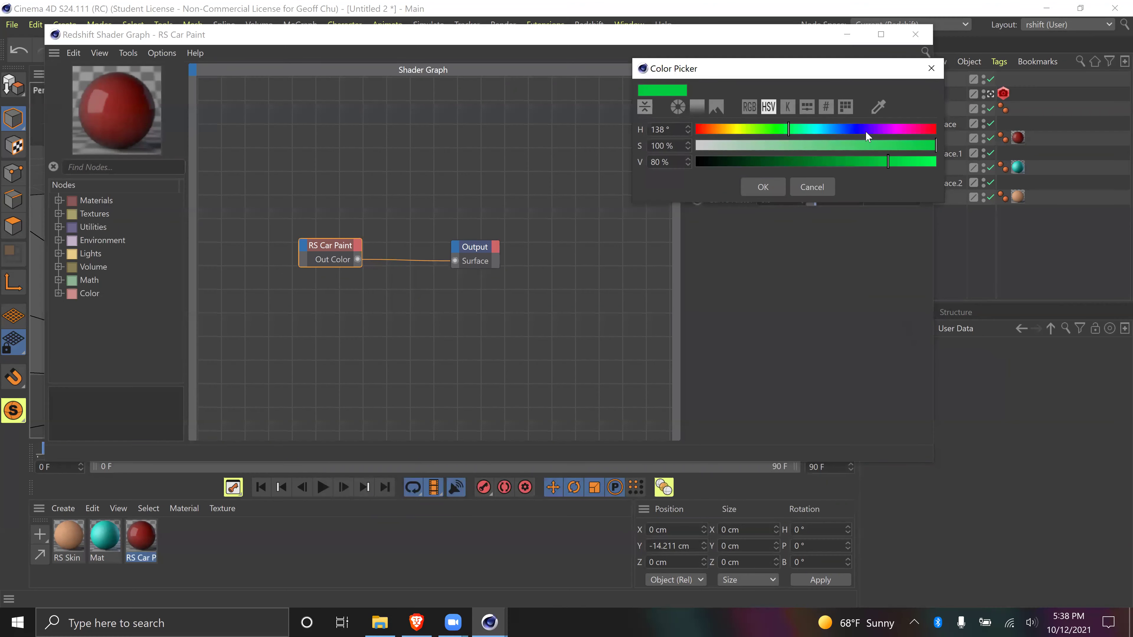
{"action": "left_click", "coordinate": [761, 187]}
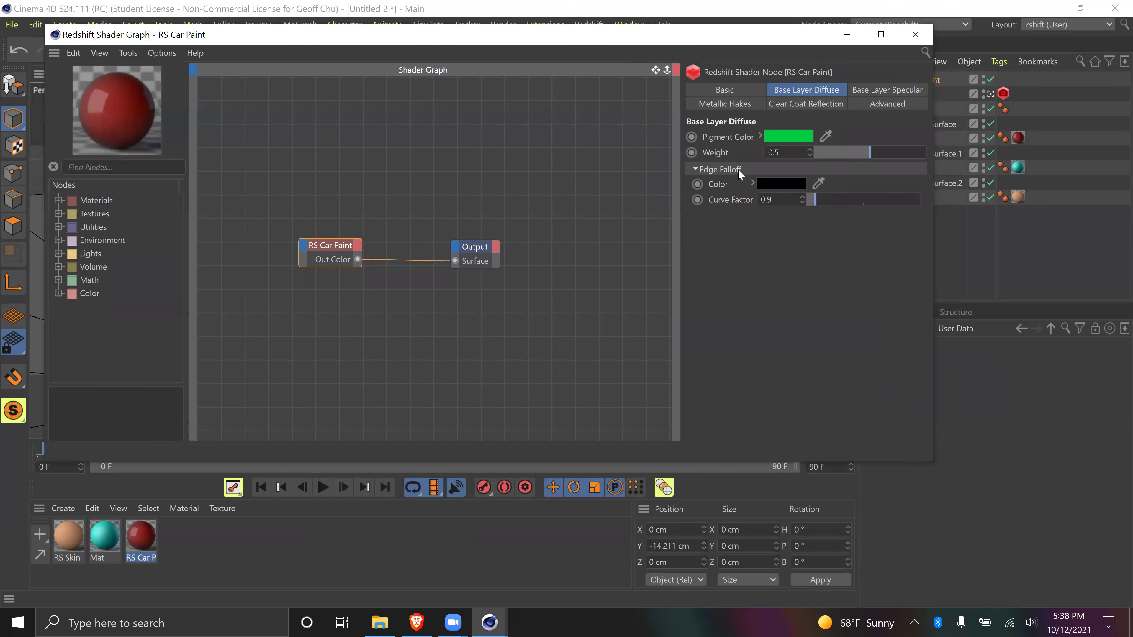
Change the title color of the RS Car Paint node to green in its basic properties
{"action": "left_click", "coordinate": [471, 245]}
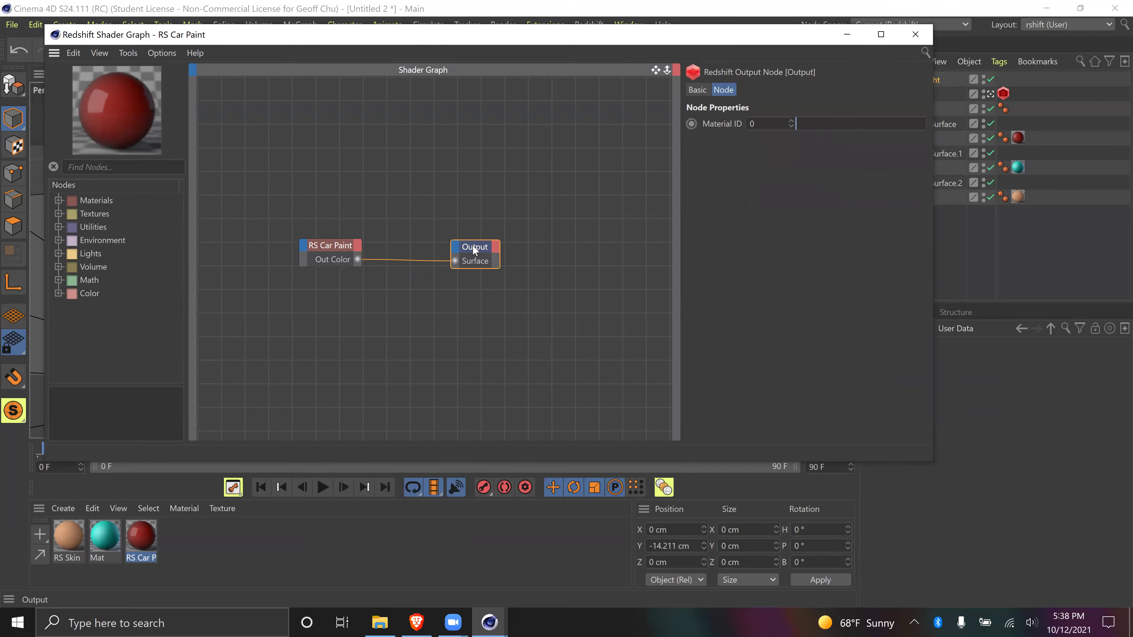
{"action": "left_click", "coordinate": [329, 255]}
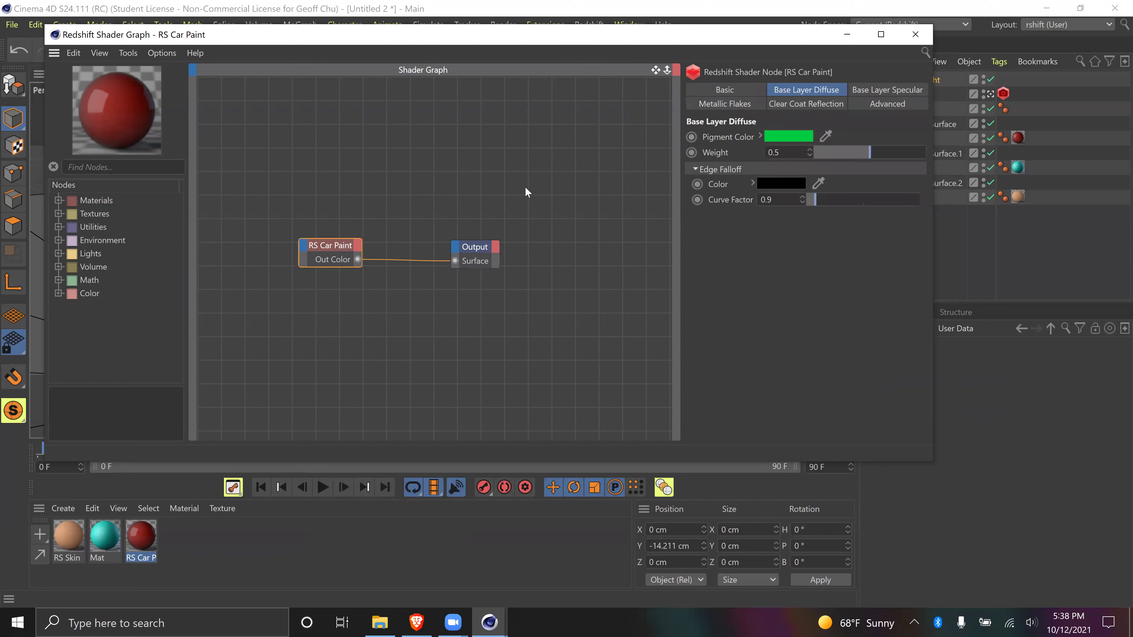
{"action": "left_click", "coordinate": [716, 92]}
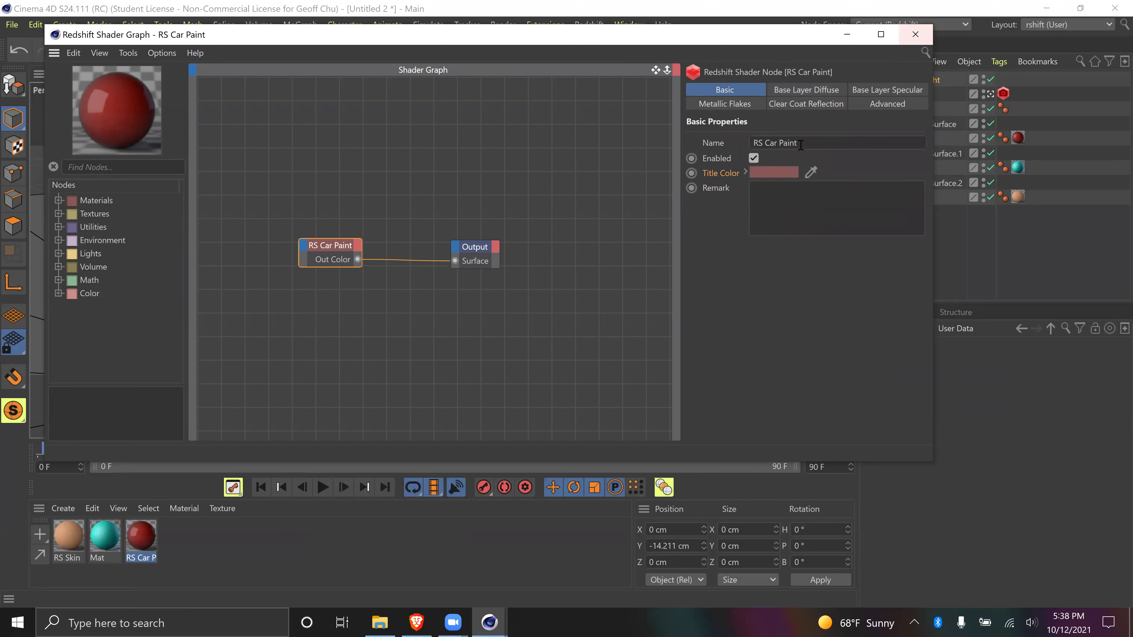
{"action": "left_click", "coordinate": [778, 173]}
{"action": "left_click", "coordinate": [774, 228]}
Review the car paint node's diffuse, specular, advanced, clear coat and metallic flakes settings, and close the shader graph
{"action": "left_click", "coordinate": [821, 92]}
{"action": "left_click", "coordinate": [883, 87]}
{"action": "left_click", "coordinate": [890, 105]}
{"action": "left_click", "coordinate": [823, 104]}
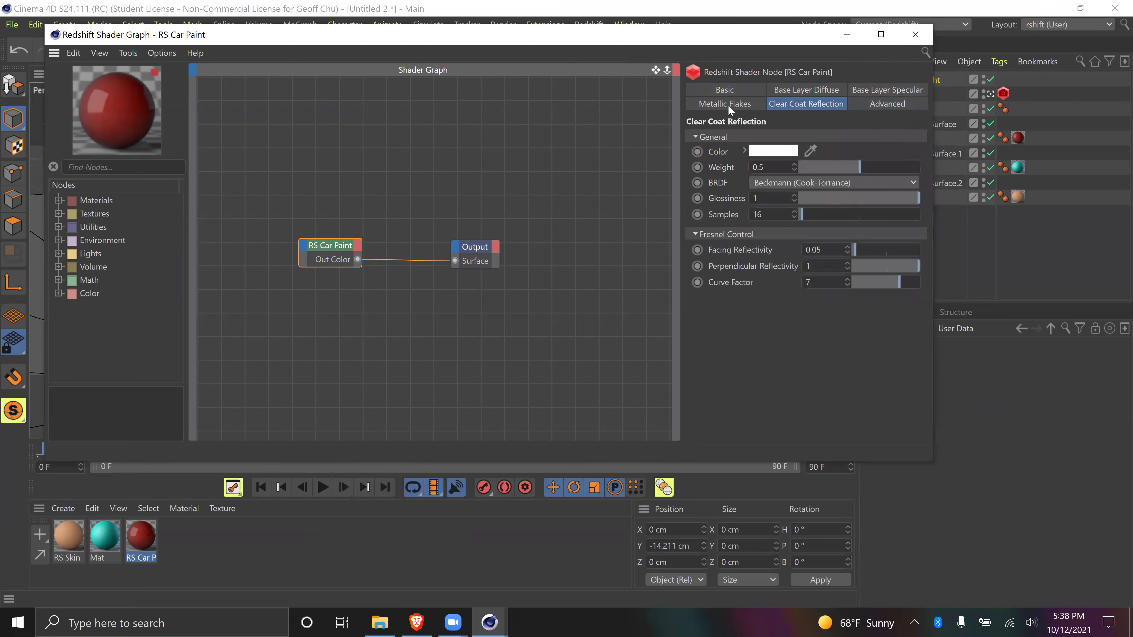
{"action": "left_click", "coordinate": [728, 104]}
{"action": "left_click", "coordinate": [915, 34]}
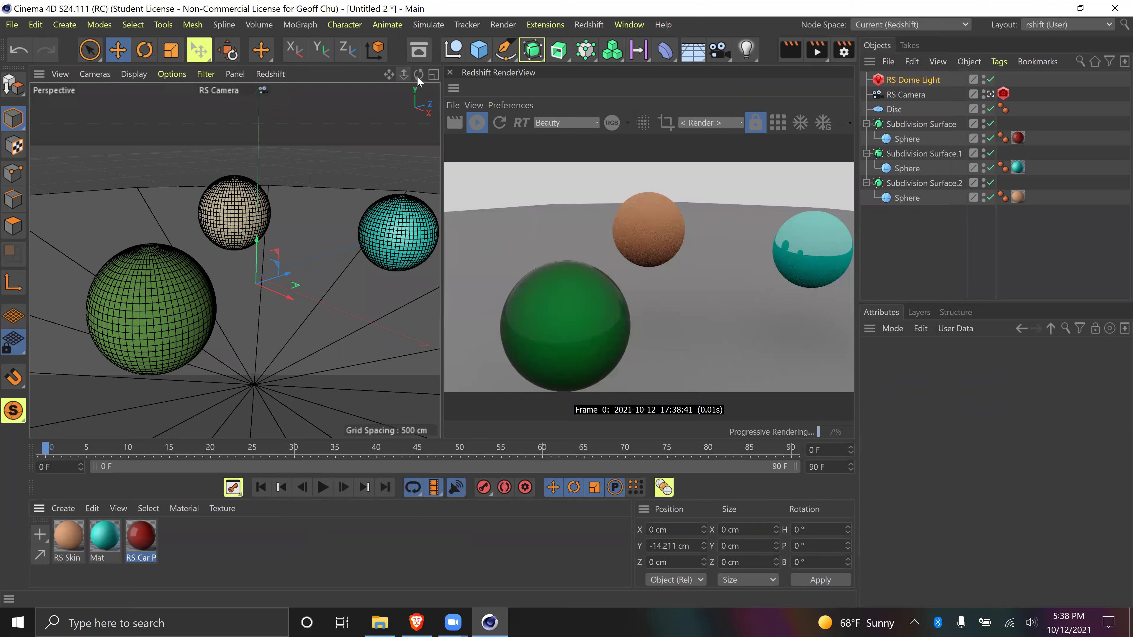
Reframe the RS Camera from farther back so that all three spheres fit fully in the shot
{"action": "mouse_move", "coordinate": [418, 75]}
{"action": "left_mouse_down"}
{"action": "mouse_move", "coordinate": [410, 71]}
{"action": "mouse_move", "coordinate": [397, 134]}
{"action": "left_mouse_up"}
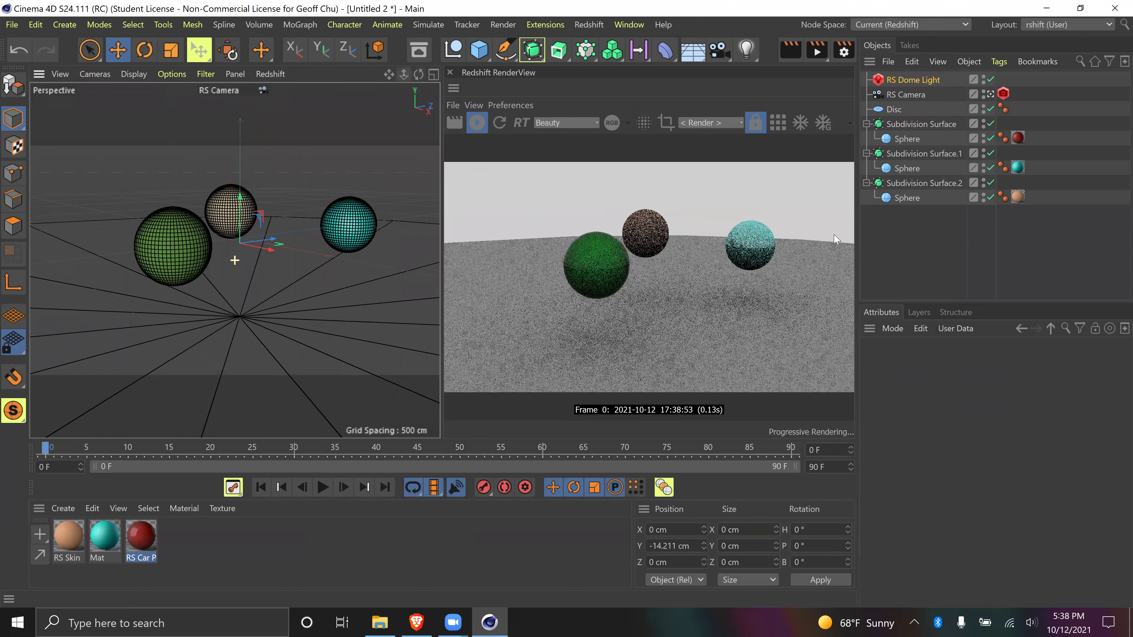
Examine the render settings for the regular image's save format, file path and output size, and close them
{"action": "left_click", "coordinate": [844, 50]}
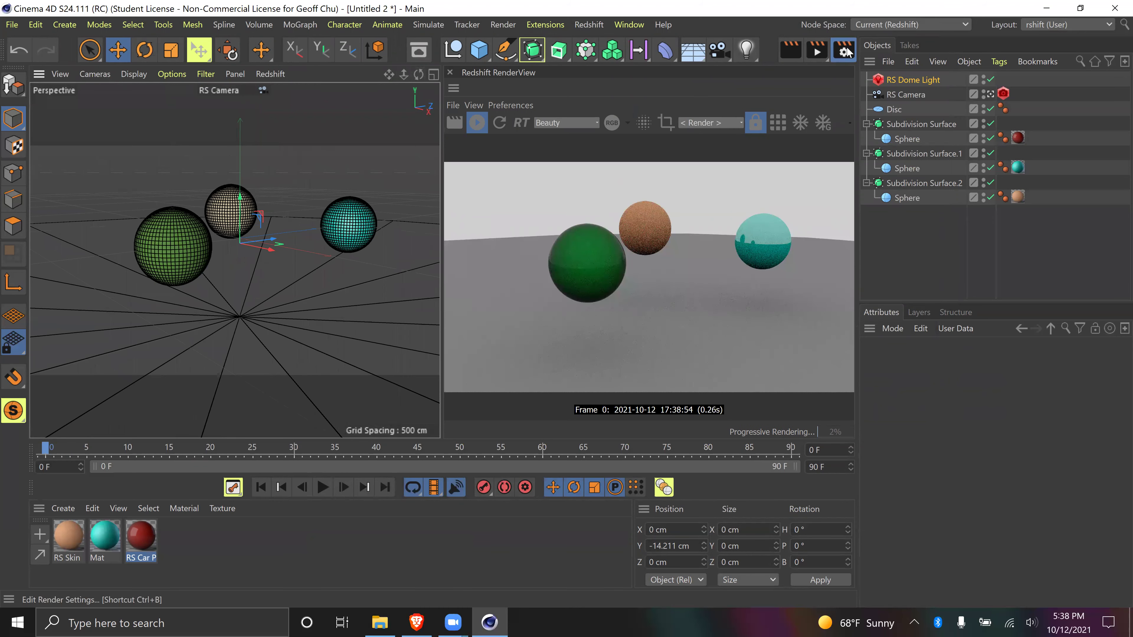
{"action": "left_click", "coordinate": [537, 131]}
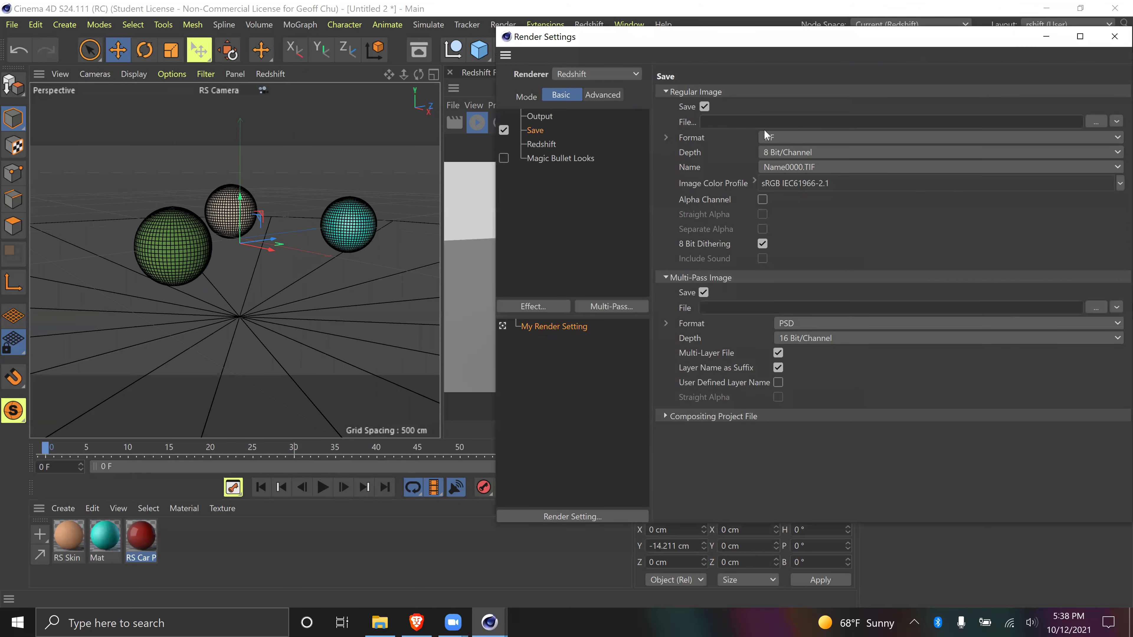
{"action": "left_click", "coordinate": [815, 138]}
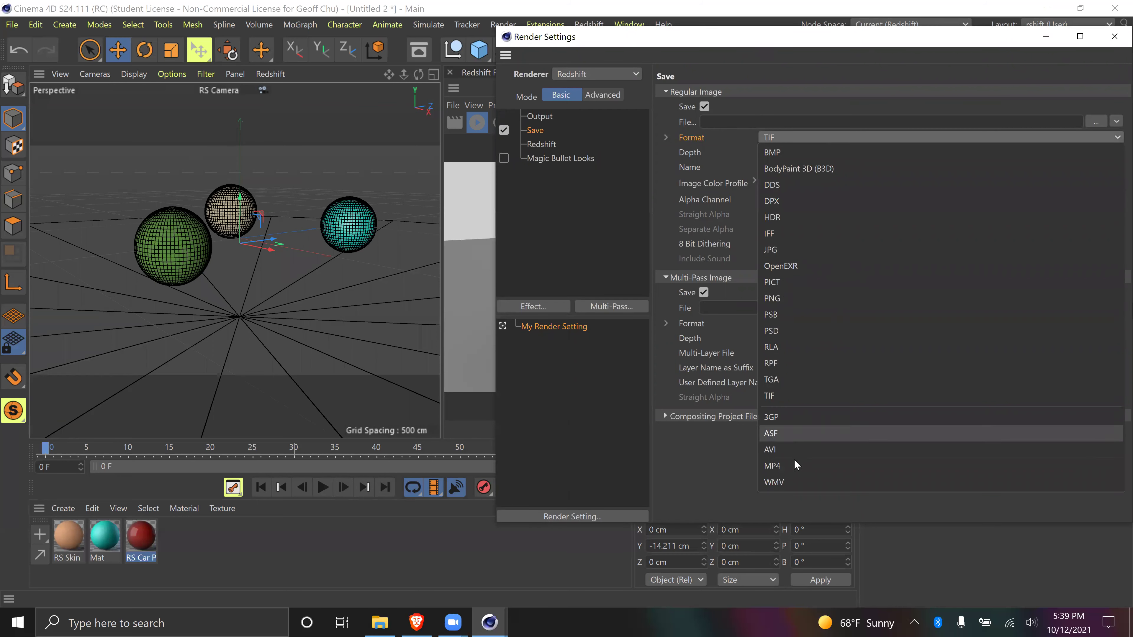
{"action": "left_click", "coordinate": [686, 122]}
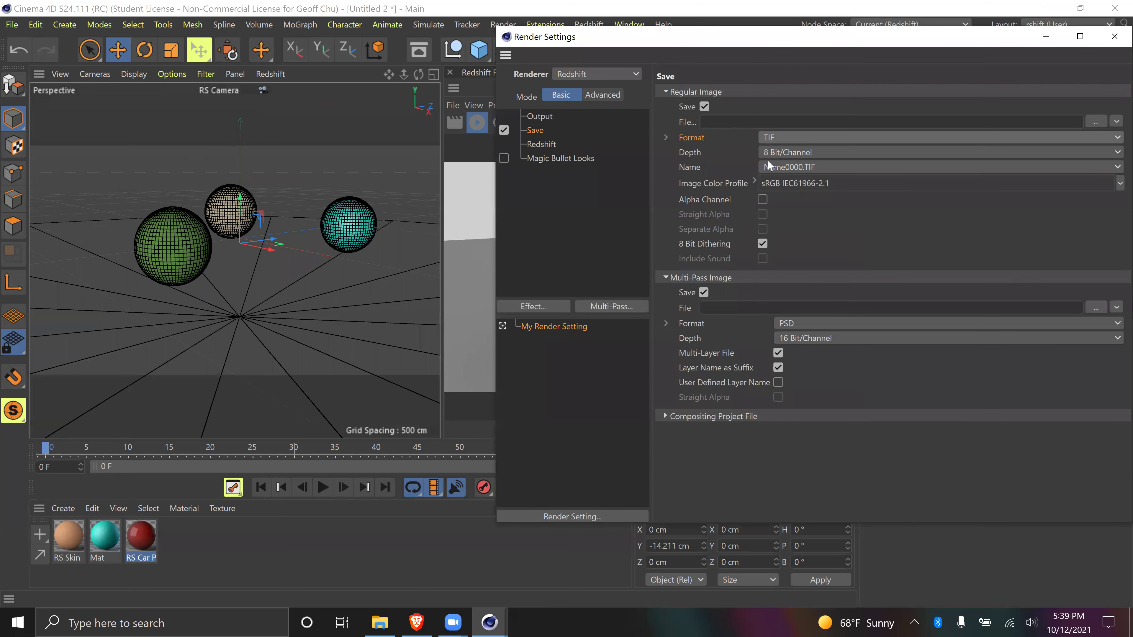
{"action": "left_click", "coordinate": [538, 118]}
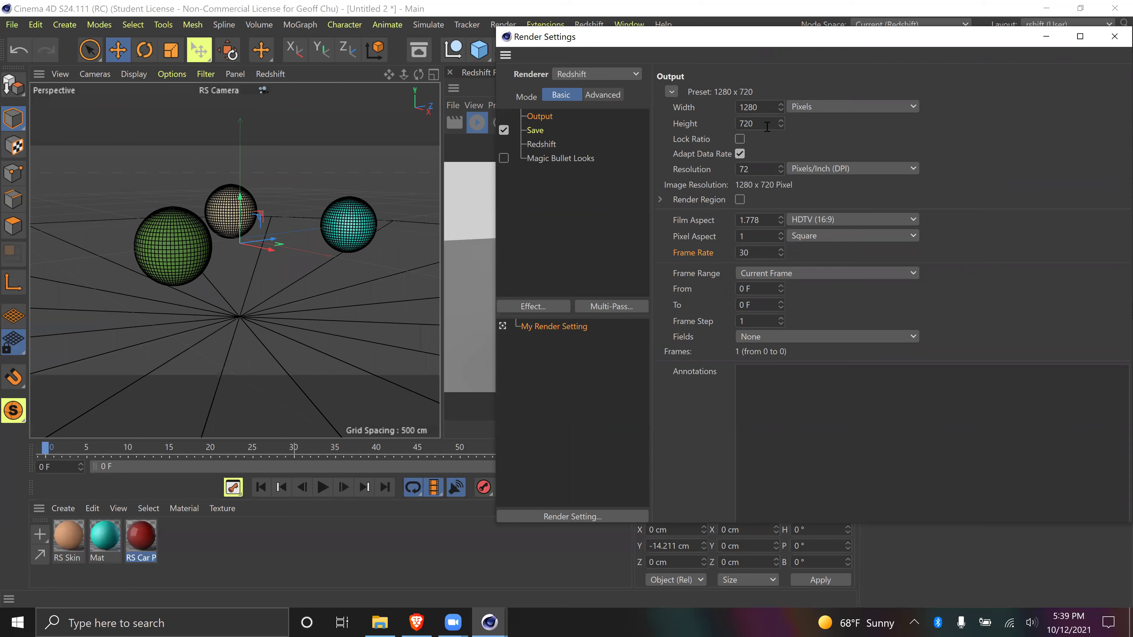
{"action": "left_click_drag", "start_coordinate": [940, 41], "coordinate": [715, 53]}
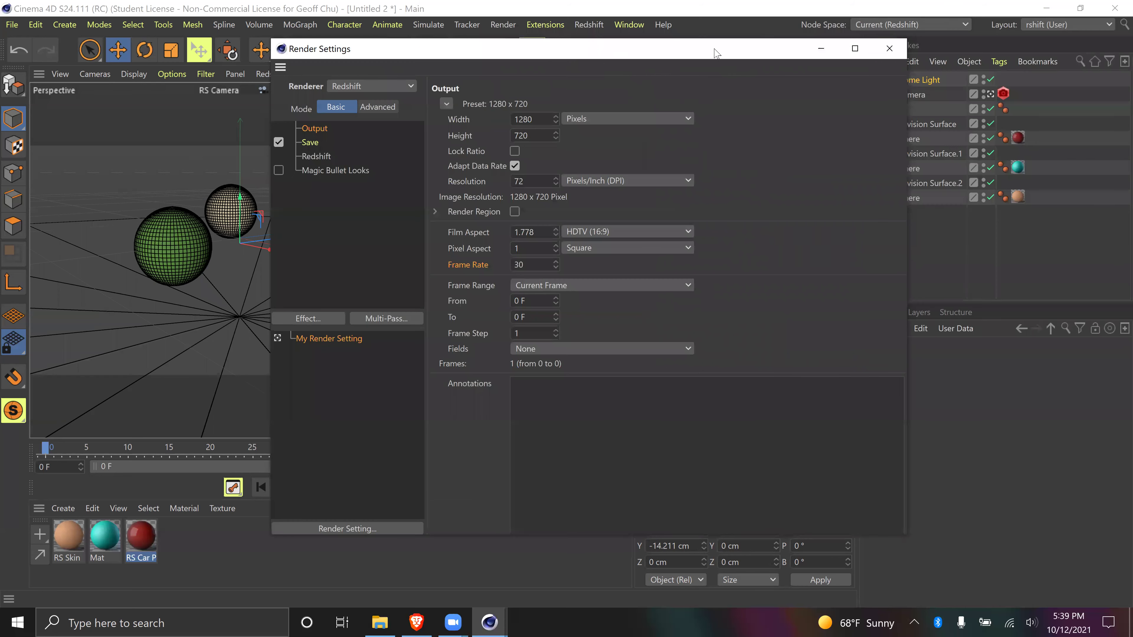
{"action": "left_click", "coordinate": [889, 48]}
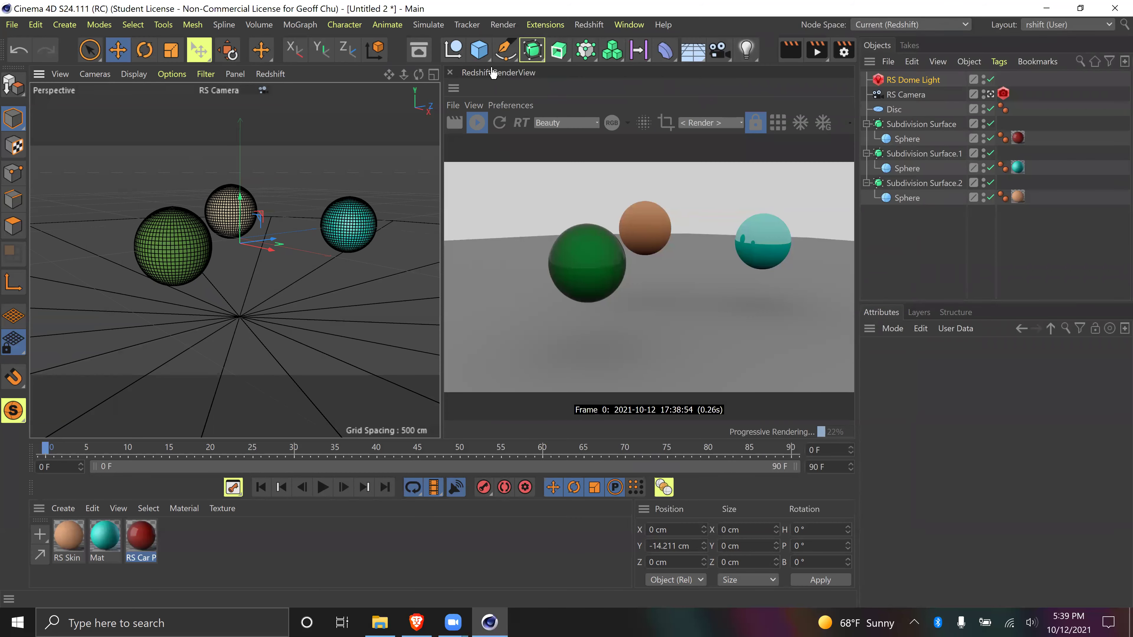
Orbit the RS Camera around the scene until the green and skin-coloured spheres stand clearly apart
{"action": "left_click", "coordinate": [510, 25]}
{"action": "left_click", "coordinate": [509, 25]}
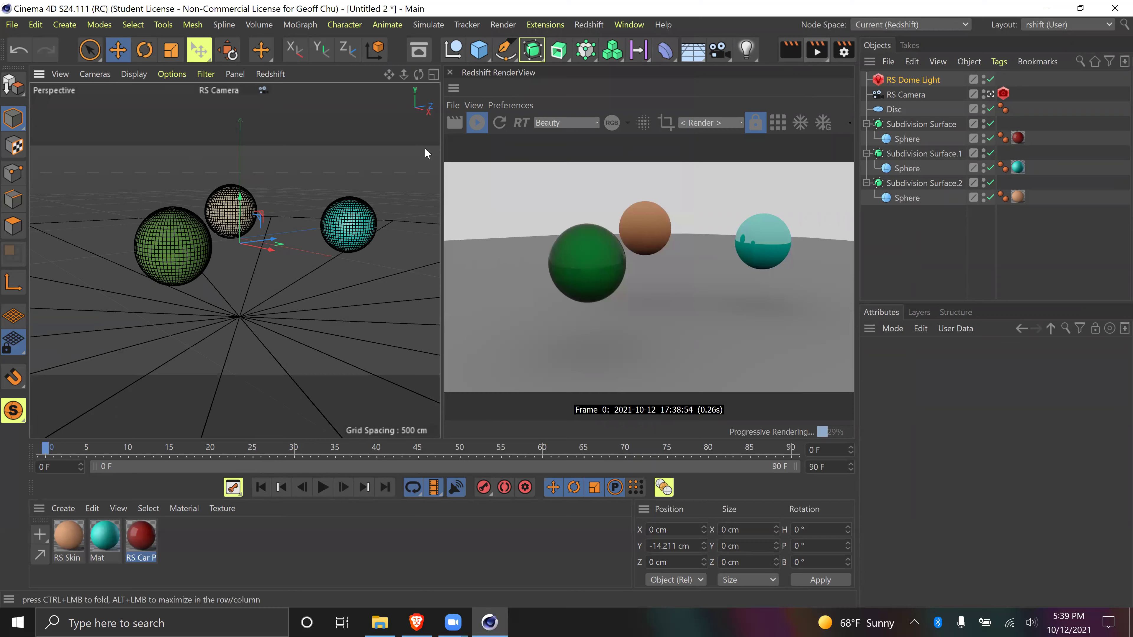
{"action": "left_click_drag", "start_coordinate": [418, 75], "coordinate": [389, 78]}
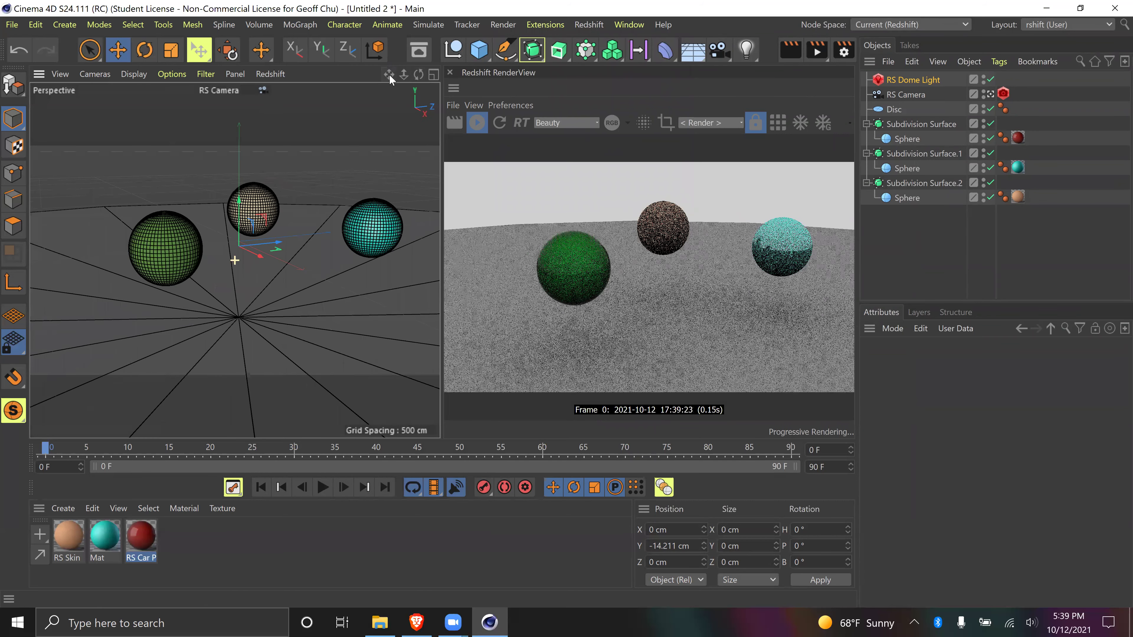
Switch to the open rs.c4d document and start its live preview in the Redshift RenderView
{"action": "left_click", "coordinate": [636, 23]}
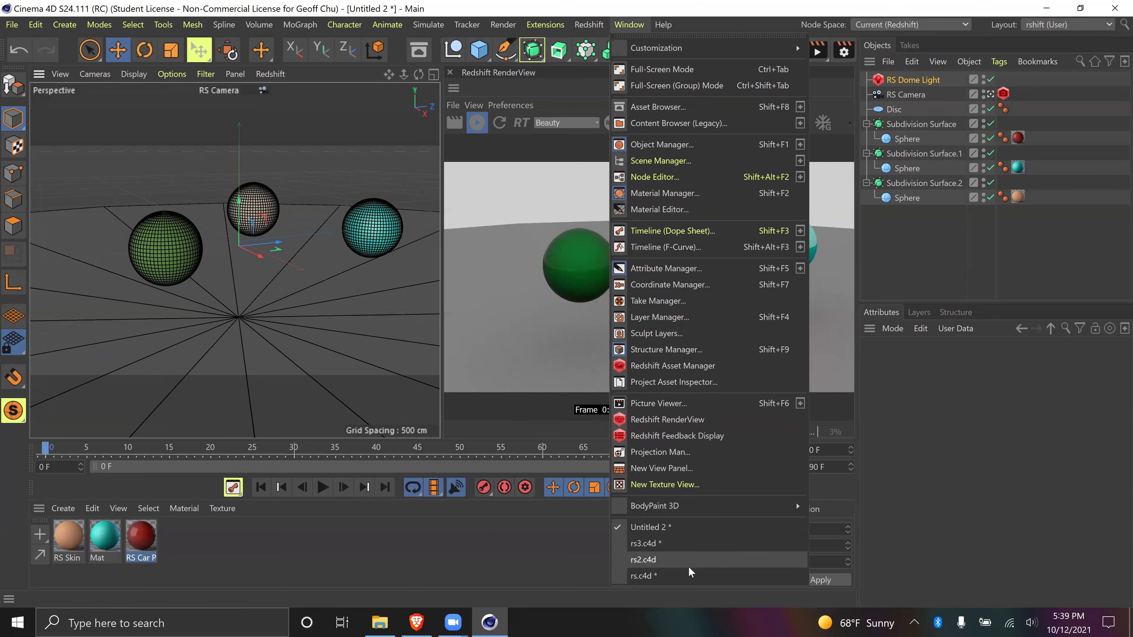
{"action": "left_click", "coordinate": [688, 575]}
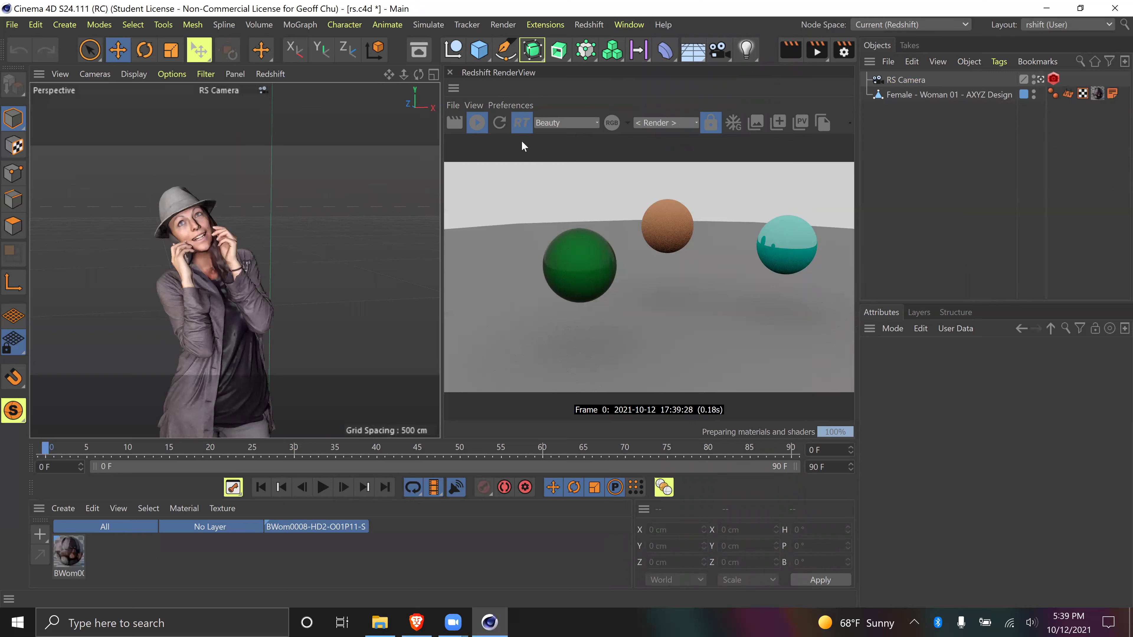
{"action": "left_click", "coordinate": [480, 125]}
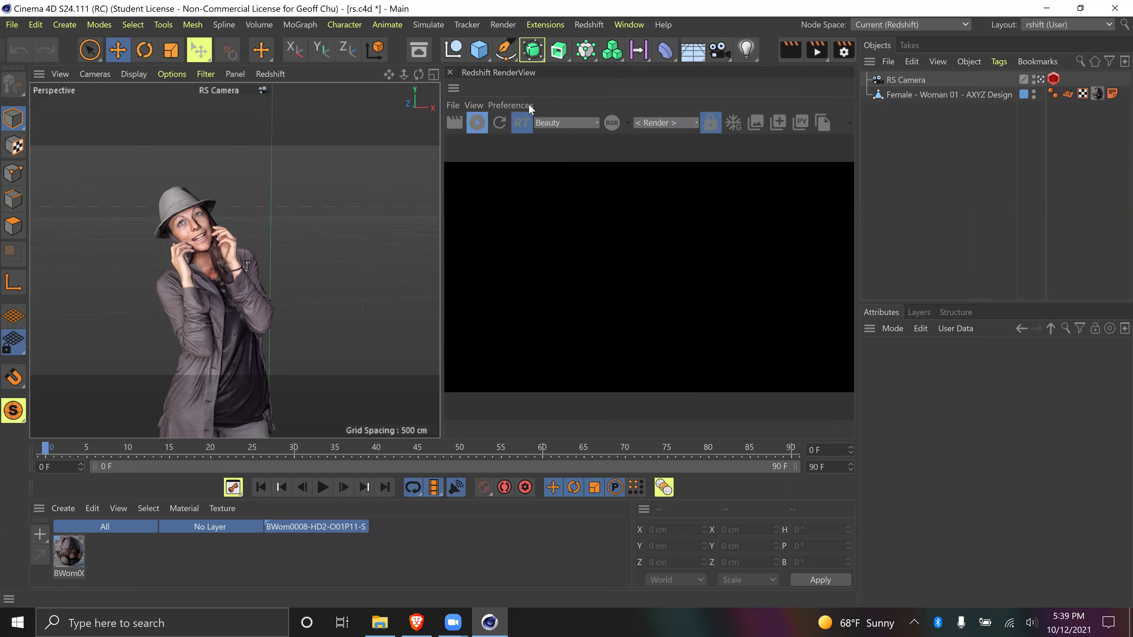
{"action": "left_click", "coordinate": [521, 123]}
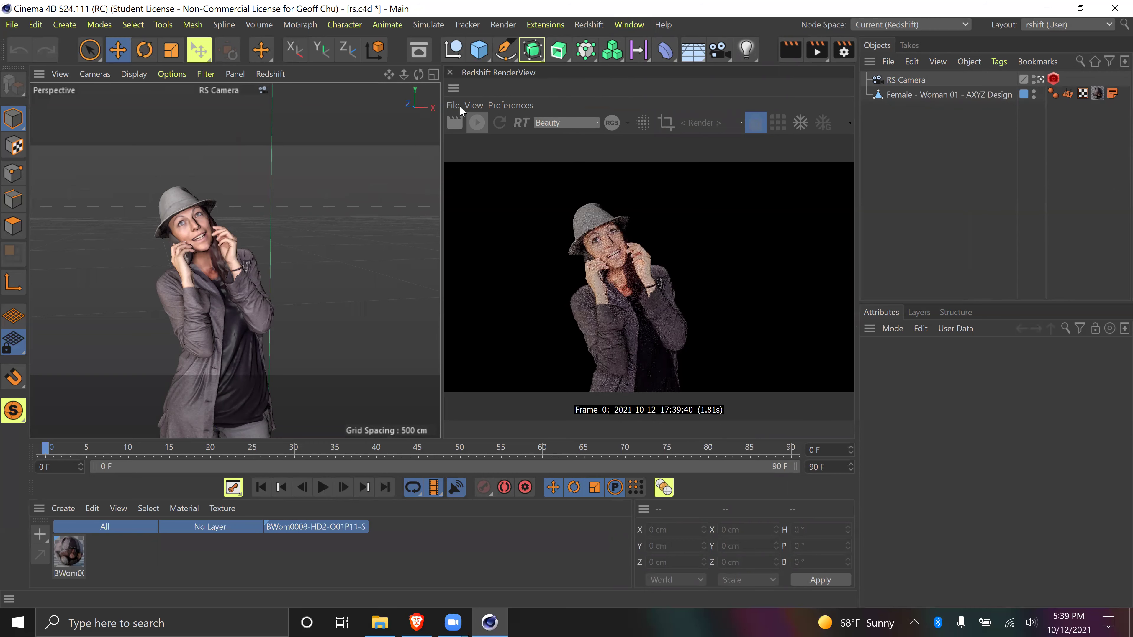
Orbit and dolly the RS Camera around the woman while her live render runs, framing her upper body from the side
{"action": "left_click_drag", "start_coordinate": [420, 78], "coordinate": [459, 80]}
{"action": "left_click", "coordinate": [479, 121]}
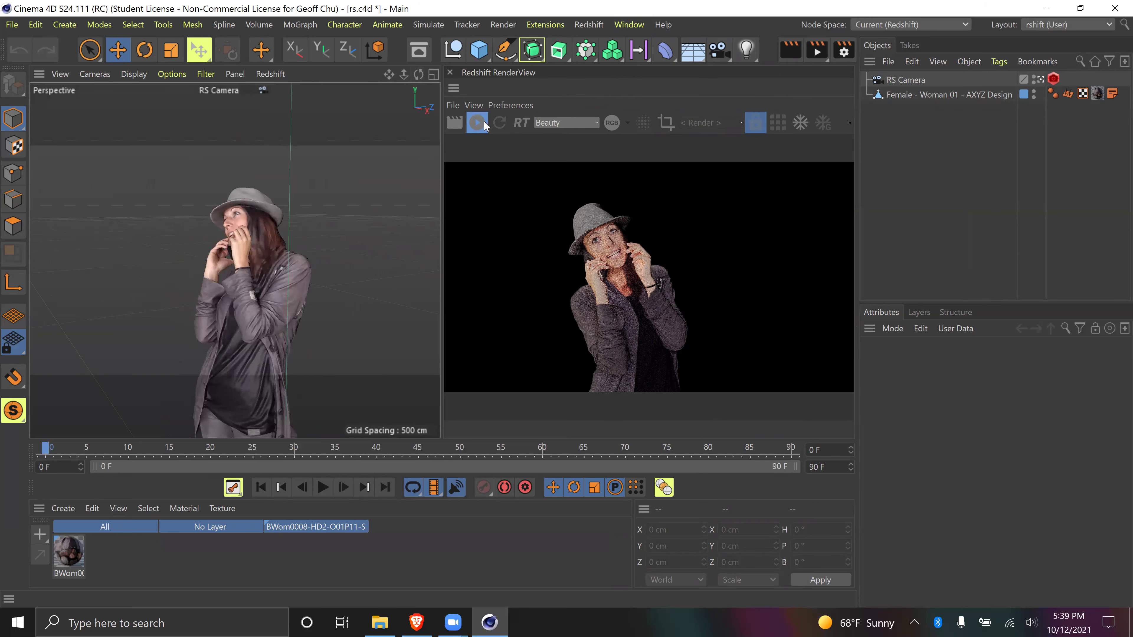
{"action": "left_click_drag", "start_coordinate": [419, 75], "coordinate": [483, 73]}
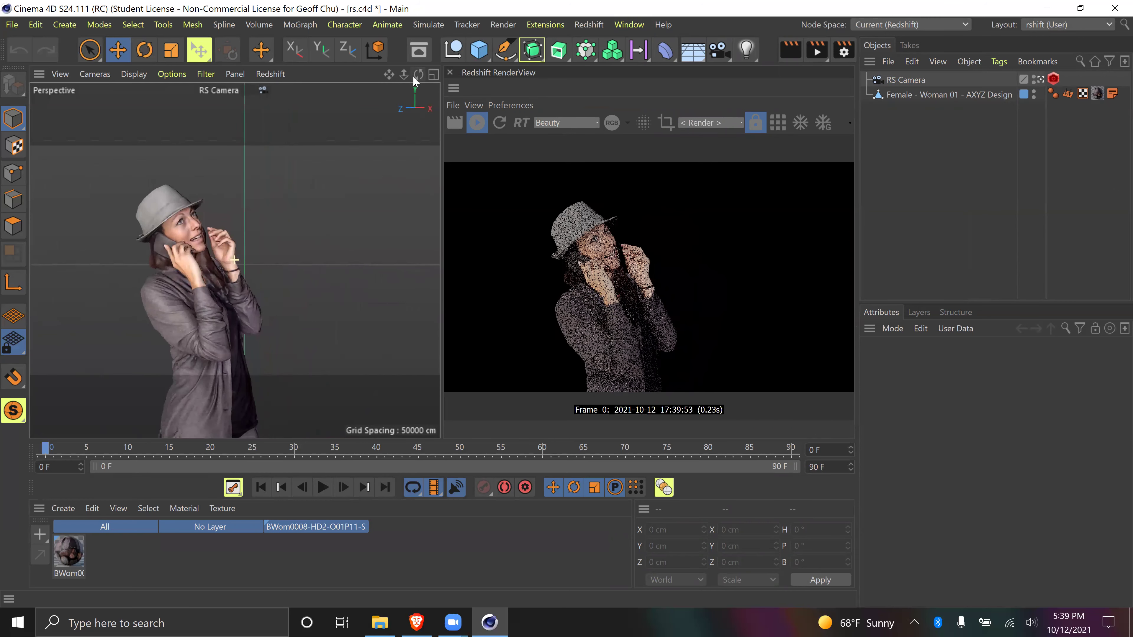
{"action": "left_click_drag", "start_coordinate": [404, 77], "coordinate": [480, 84]}
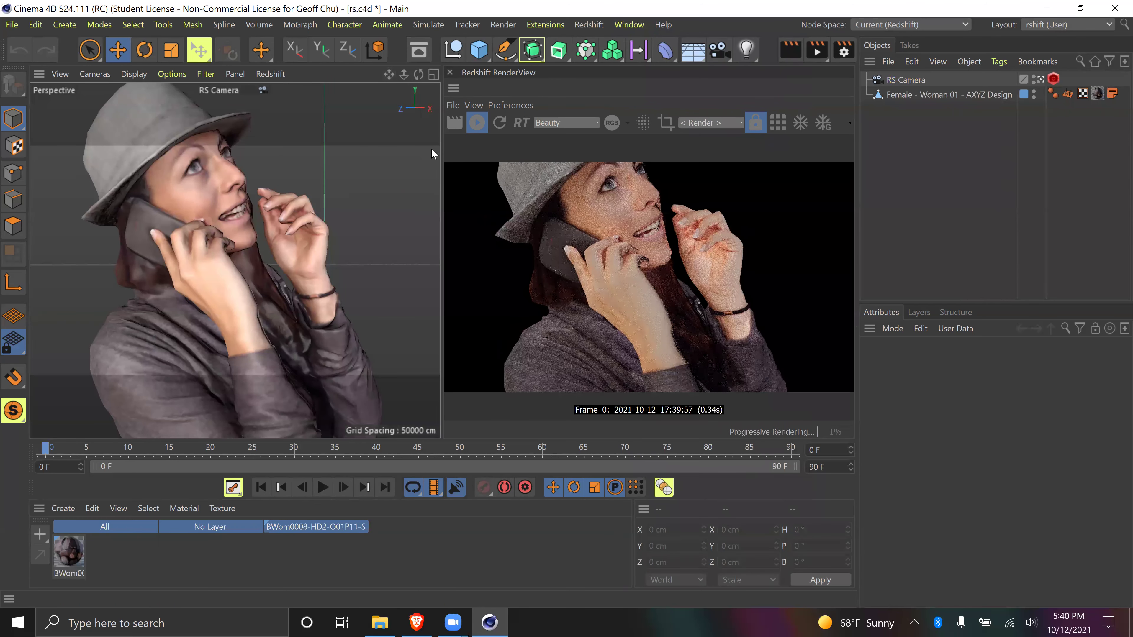
{"action": "left_click_drag", "start_coordinate": [405, 78], "coordinate": [359, 45]}
Examine the colour channel and image texture of the woman's material, close its editor, and inspect her render up close
{"action": "double_click", "coordinate": [68, 552]}
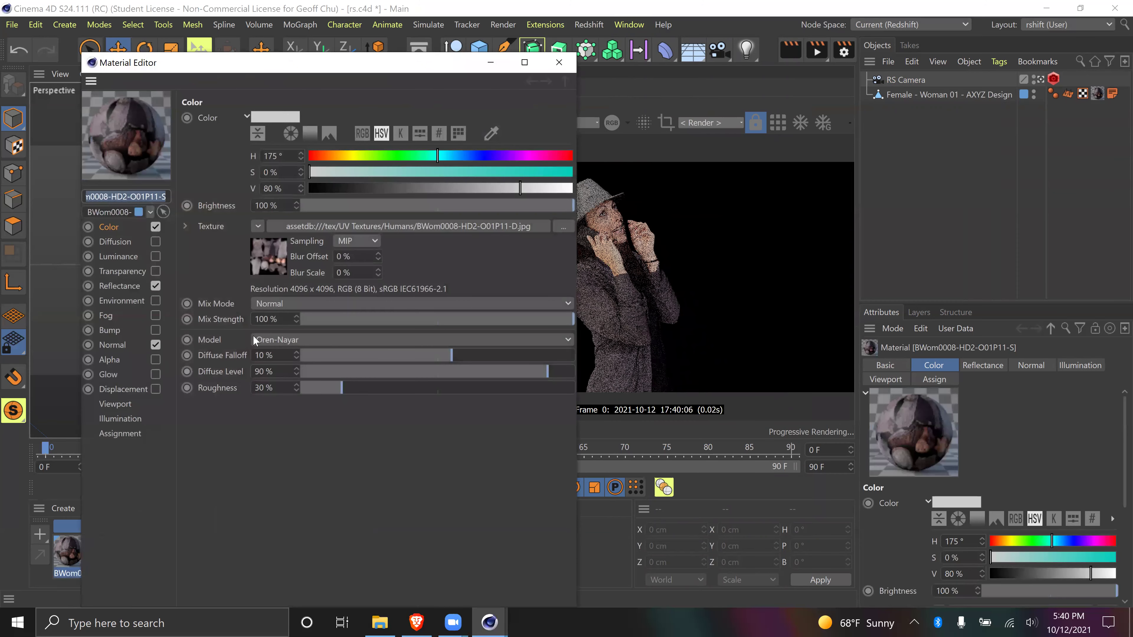
{"action": "left_click", "coordinate": [117, 229]}
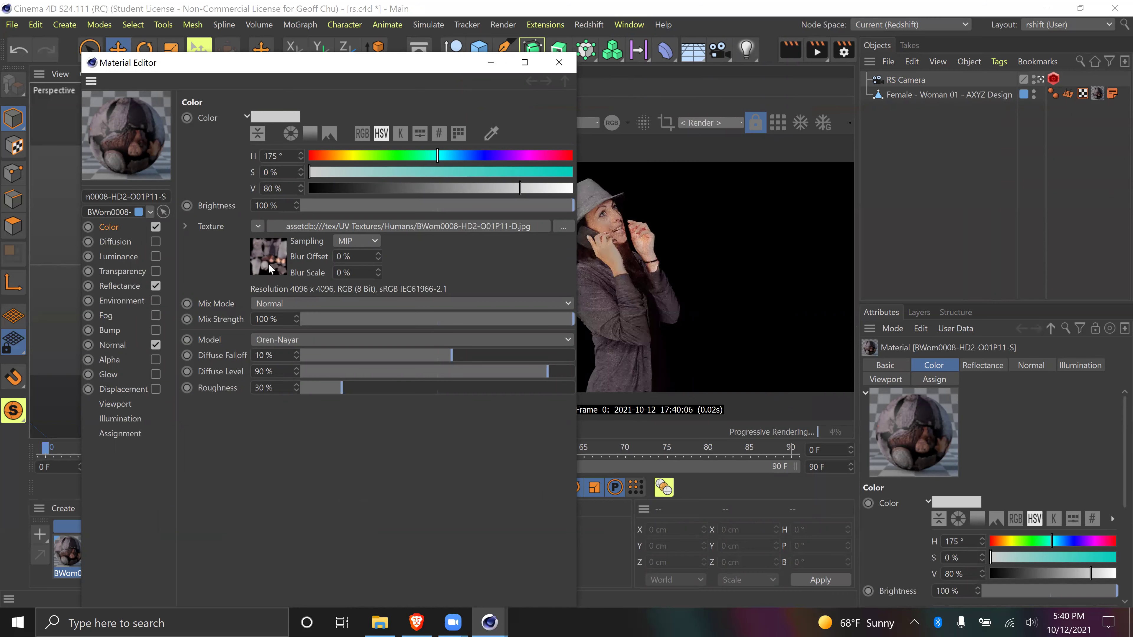
{"action": "left_click", "coordinate": [559, 62]}
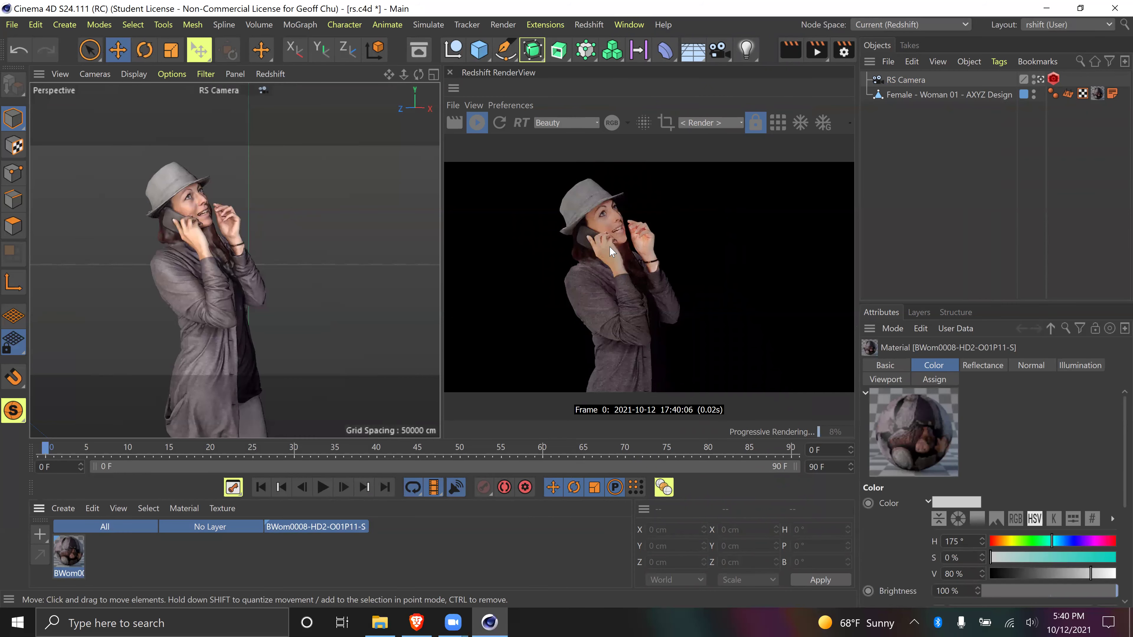
{"action": "scroll", "coordinate": [611, 252], "scroll_direction": "up", "scroll_amount": 1}
{"action": "scroll", "coordinate": [610, 252], "scroll_direction": "down", "scroll_amount": 1}
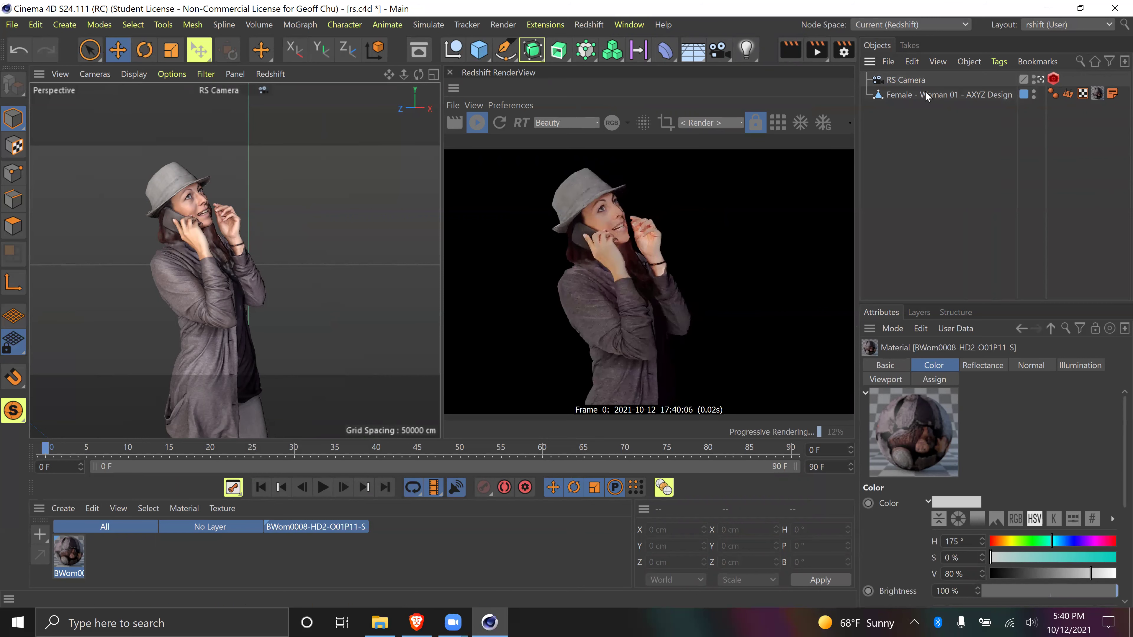
Add a Redshift Dome Light and reframe the RS Camera so that the woman's full figure fits in the shot
{"action": "left_click", "coordinate": [746, 49]}
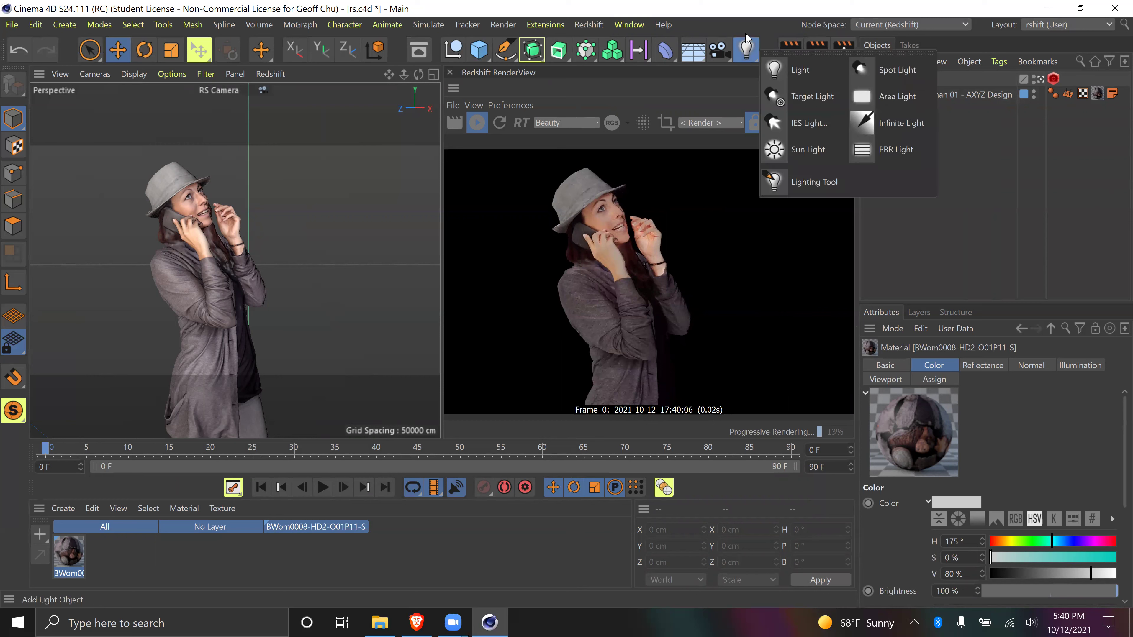
{"action": "left_click", "coordinate": [598, 25]}
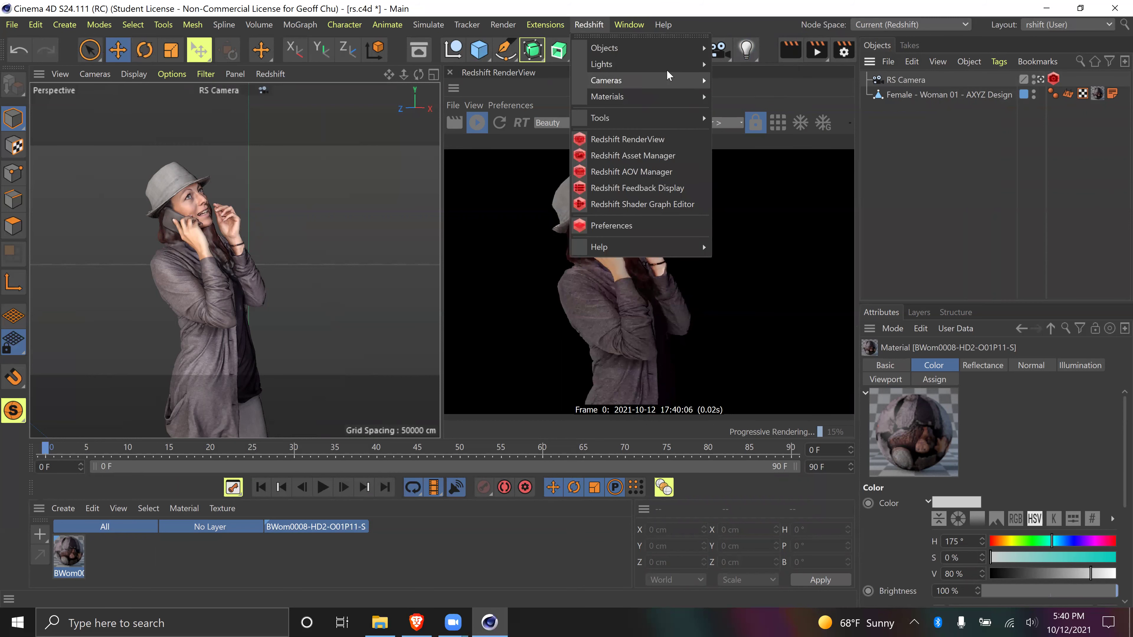
{"action": "mouse_move", "coordinate": [667, 63]}
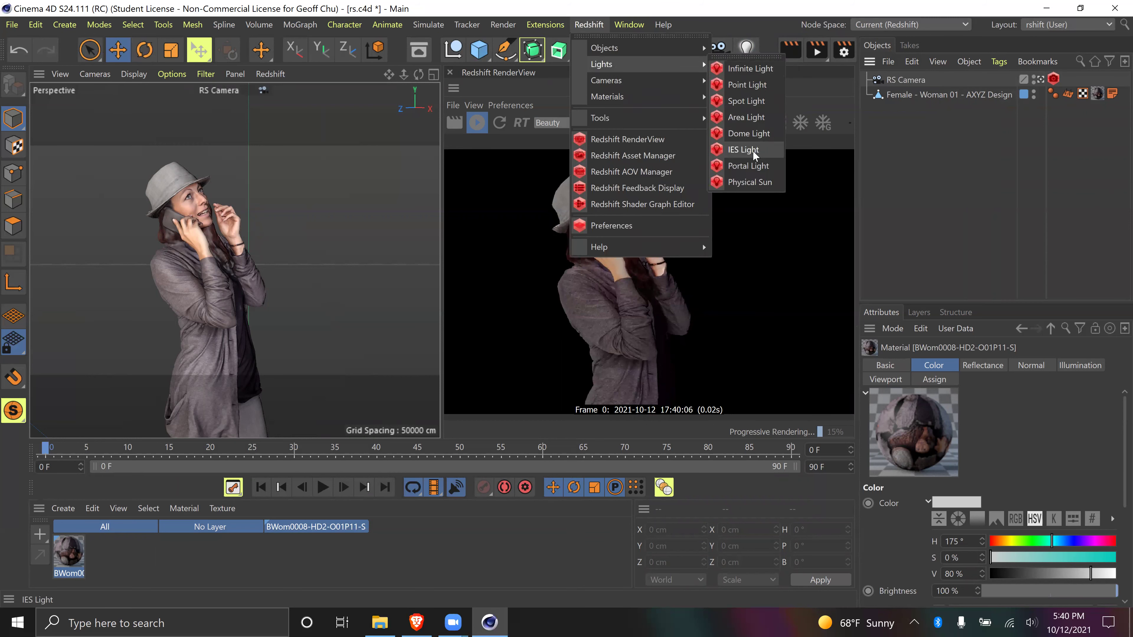
{"action": "left_click", "coordinate": [751, 133]}
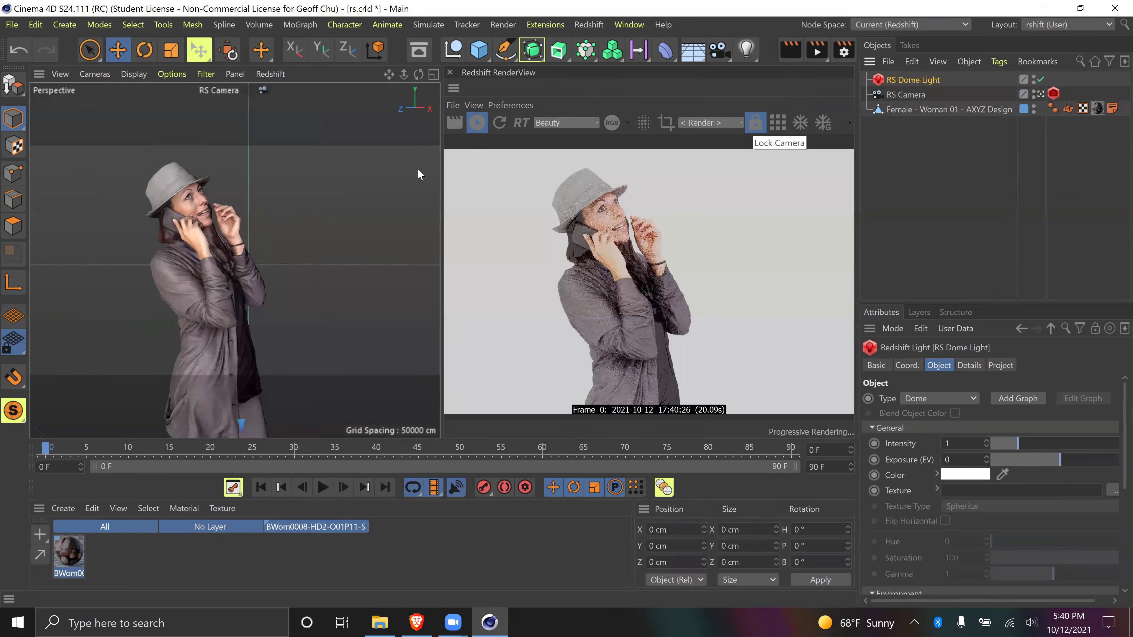
{"action": "left_click_drag", "start_coordinate": [419, 76], "coordinate": [373, 41]}
{"action": "left_click_drag", "start_coordinate": [419, 75], "coordinate": [439, 73]}
Add a plane under the woman and scale it into a huge floor, about 2414 cm in X and 84219 cm in Z
{"action": "left_click", "coordinate": [481, 49]}
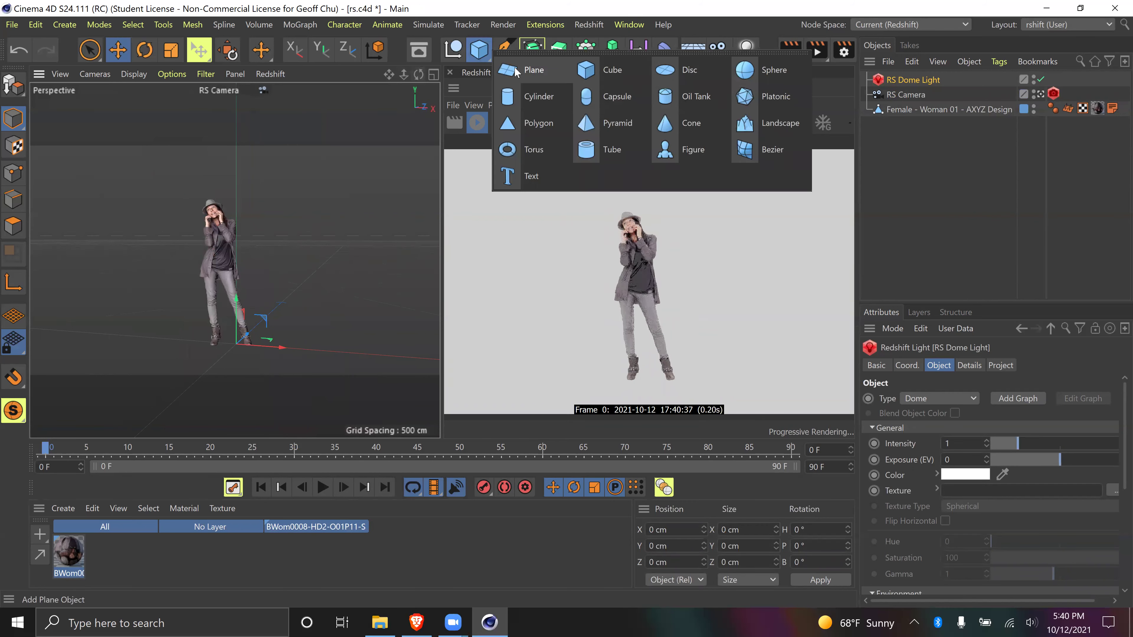
{"action": "left_click", "coordinate": [531, 70]}
{"action": "left_click", "coordinate": [171, 49]}
{"action": "left_click_drag", "start_coordinate": [236, 379], "coordinate": [419, 241]}
{"action": "left_click_drag", "start_coordinate": [318, 267], "coordinate": [348, 179]}
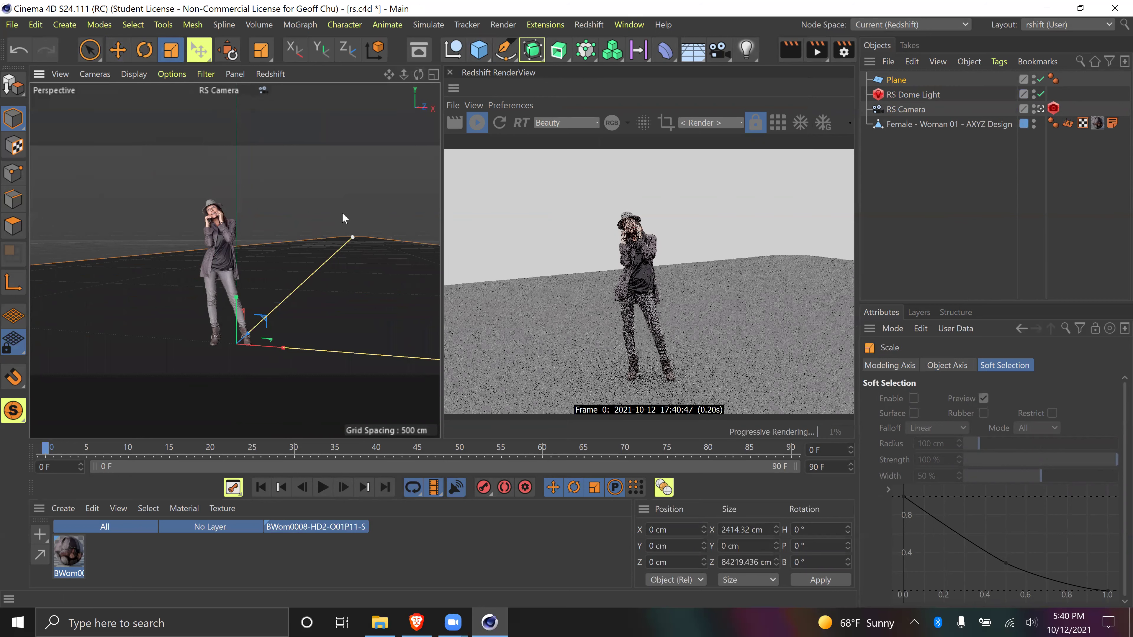
Create a Redshift Car Paint material and apply it to the floor plane
{"action": "left_click", "coordinate": [72, 504]}
{"action": "mouse_move", "coordinate": [151, 376]}
{"action": "mouse_move", "coordinate": [256, 377]}
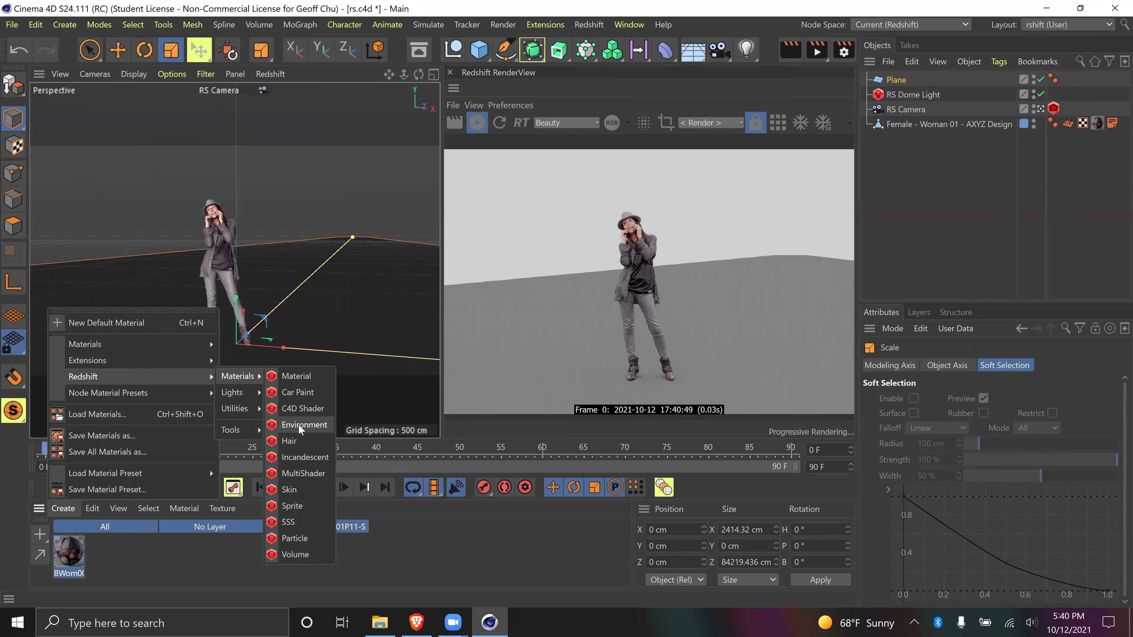
{"action": "mouse_move", "coordinate": [239, 411]}
{"action": "left_click", "coordinate": [323, 392]}
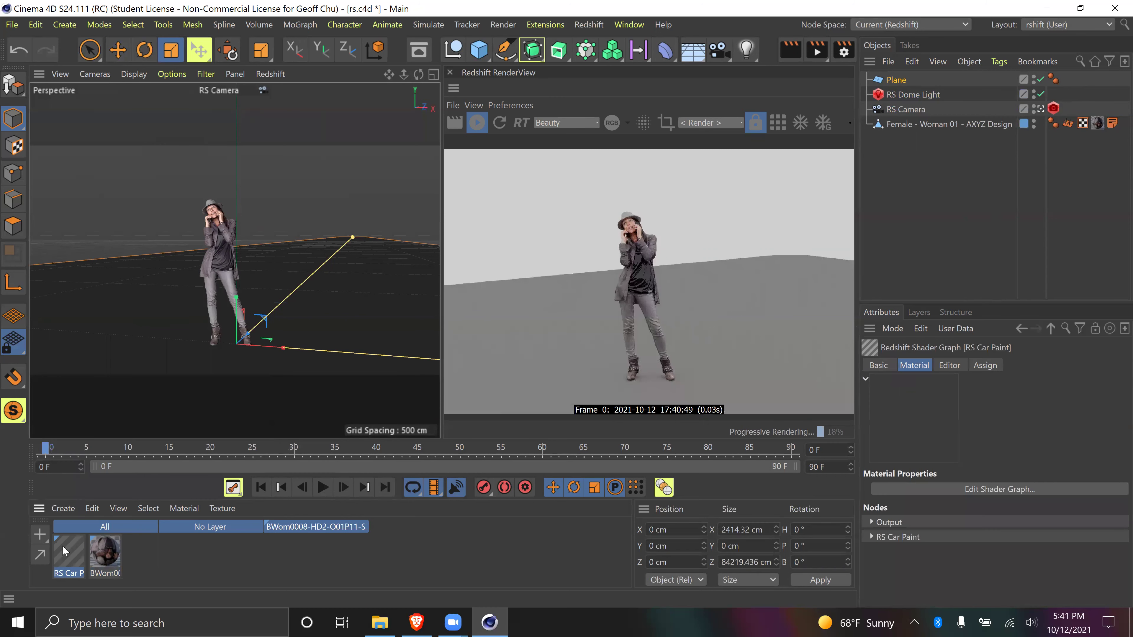
{"action": "mouse_move", "coordinate": [77, 551]}
{"action": "left_mouse_down"}
{"action": "mouse_move", "coordinate": [259, 398]}
{"action": "mouse_move", "coordinate": [276, 397]}
{"action": "left_mouse_up"}
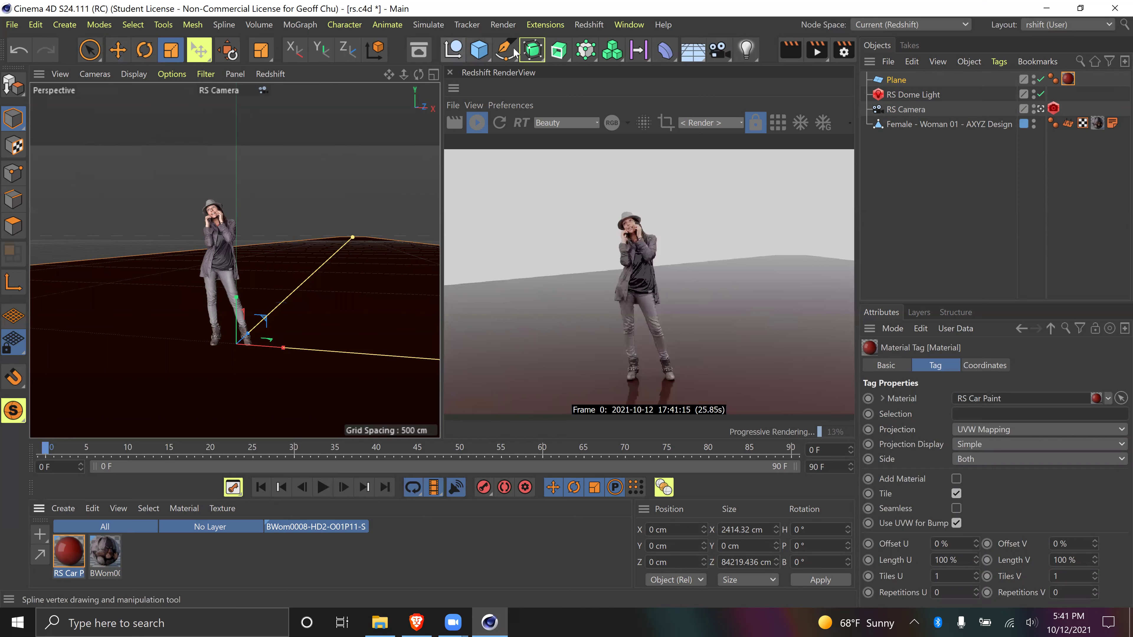
Add a 3D text object to the scene and set its text to T-MOBILE
{"action": "left_click", "coordinate": [483, 50]}
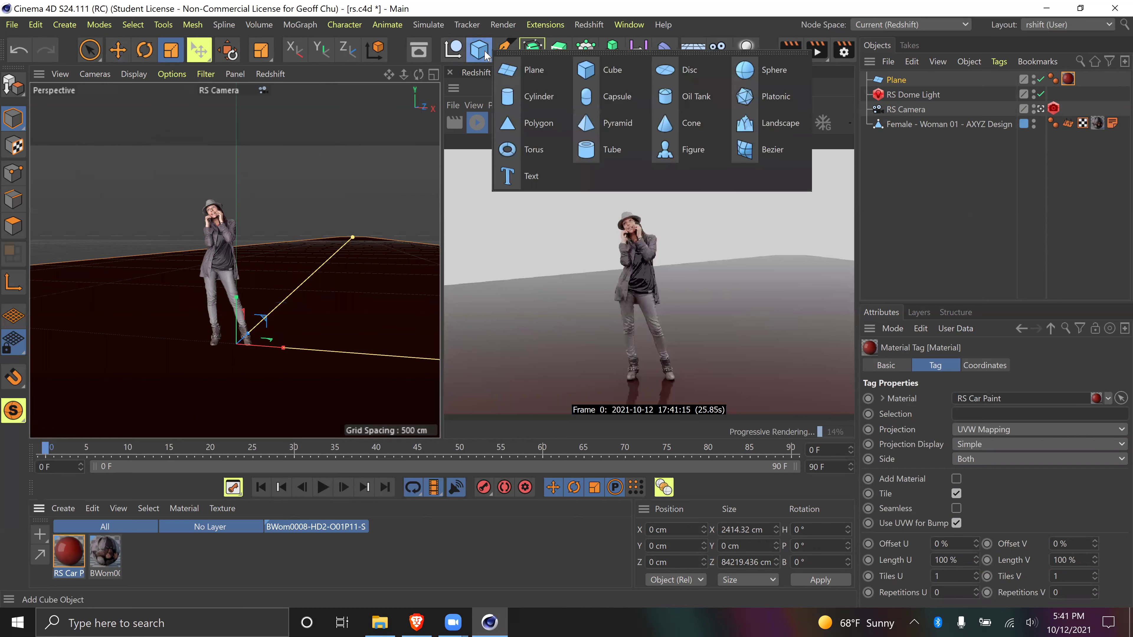
{"action": "left_click", "coordinate": [529, 177]}
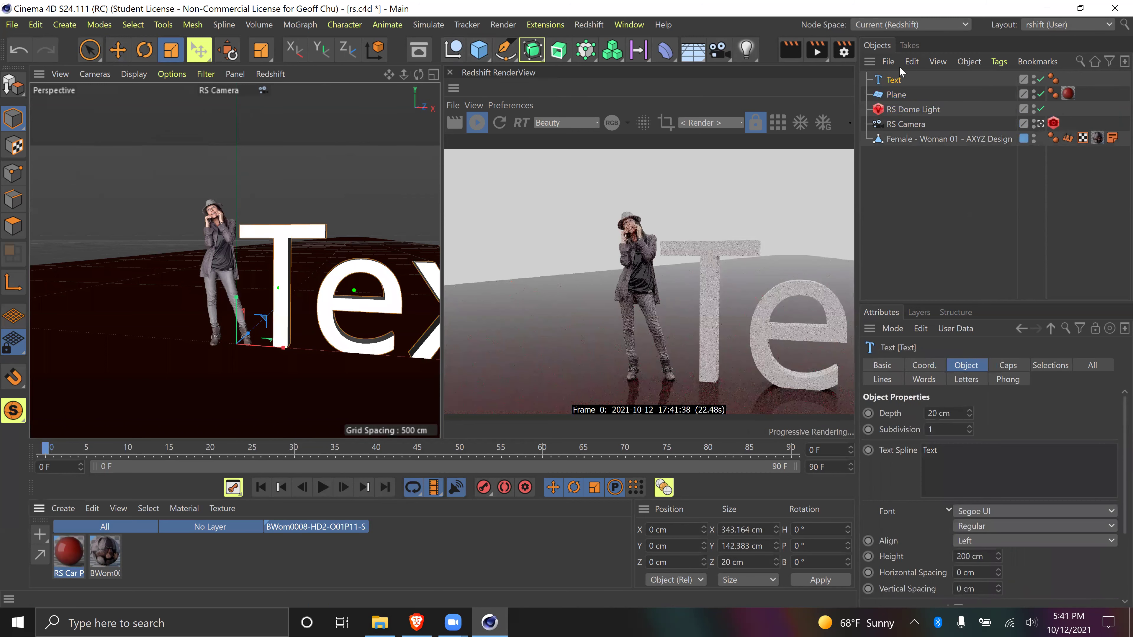
{"action": "left_click_drag", "start_coordinate": [960, 467], "coordinate": [846, 449]}
{"action": "type", "text": "T"}
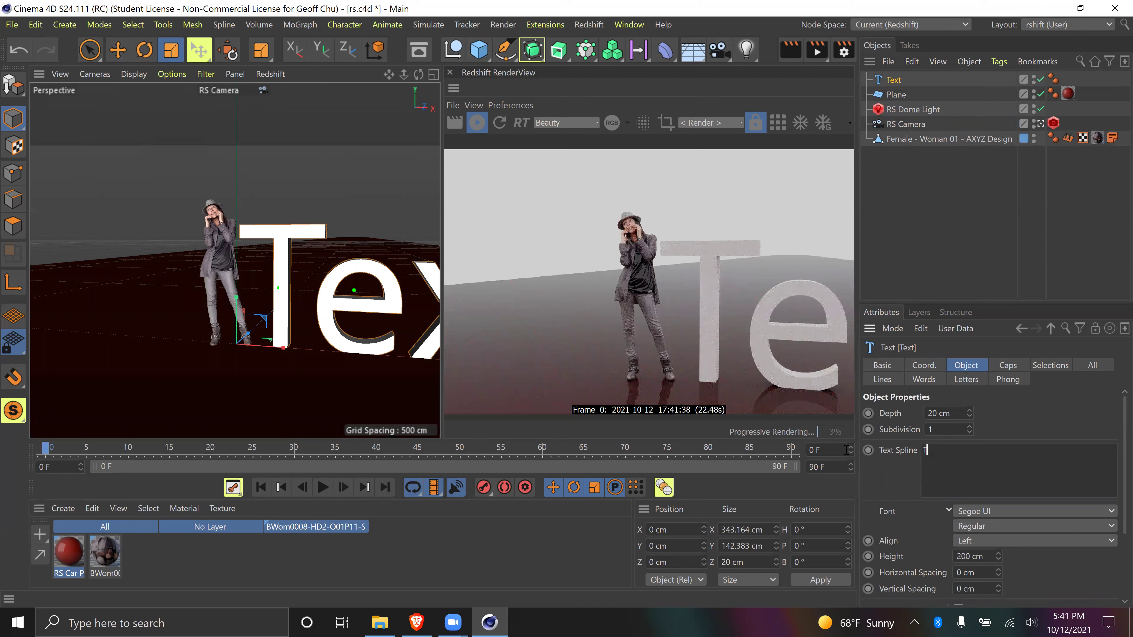
{"action": "key", "text": "BackSpace"}
{"action": "type", "text": "TURN"}
{"action": "key", "text": "BackSpace"}
{"action": "key", "text": "BackSpace"}
{"action": "key", "text": "BackSpace"}
{"action": "type", "text": "-MOBILE"}
Set the T-MOBILE text's font to QuickType II
{"action": "left_click", "coordinate": [1110, 510]}
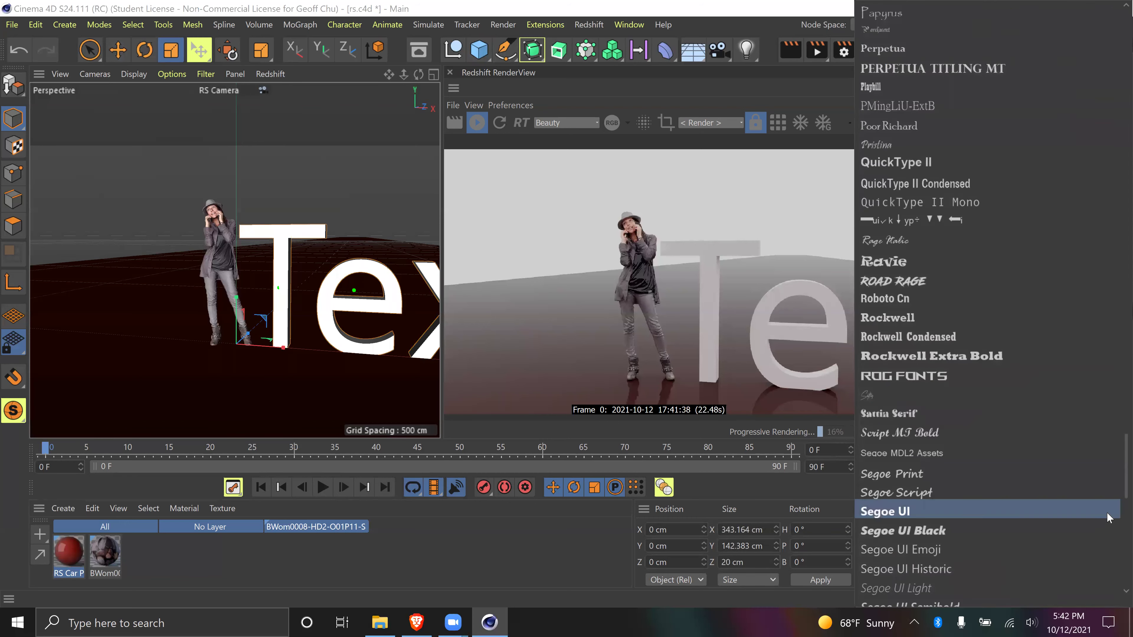
{"action": "left_click", "coordinate": [1068, 507]}
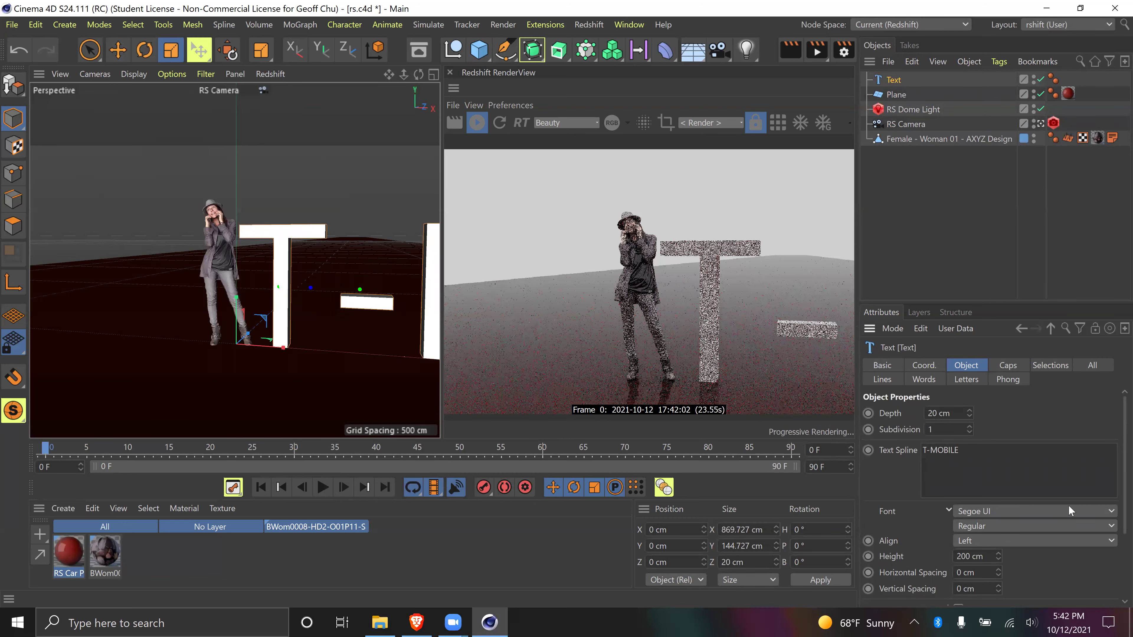
{"action": "left_click", "coordinate": [1089, 508]}
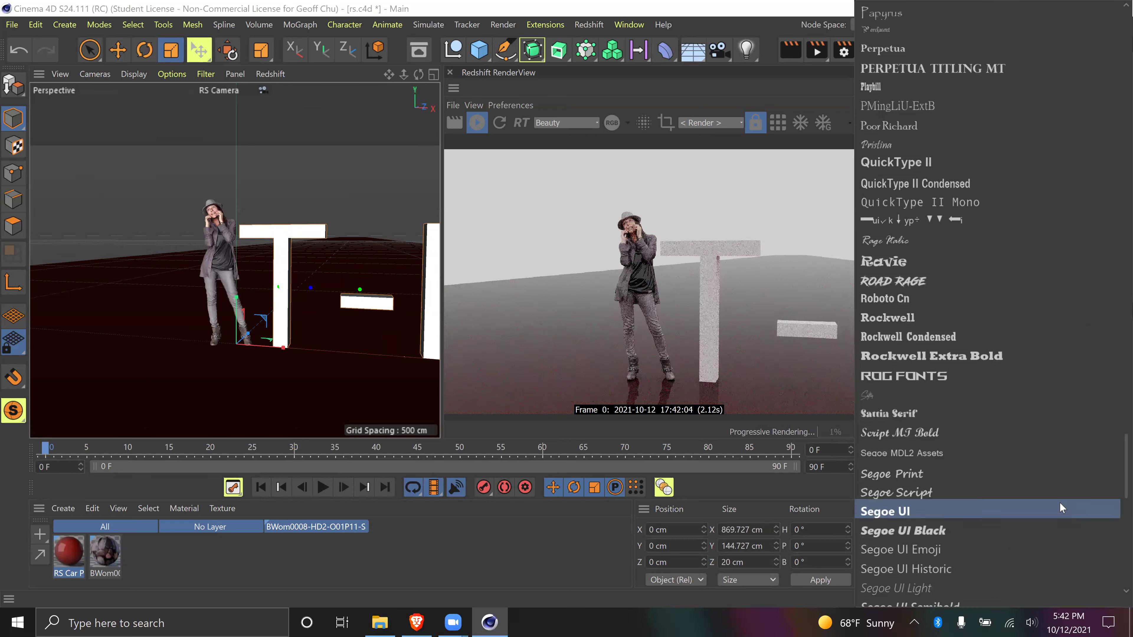
{"action": "left_click", "coordinate": [964, 163]}
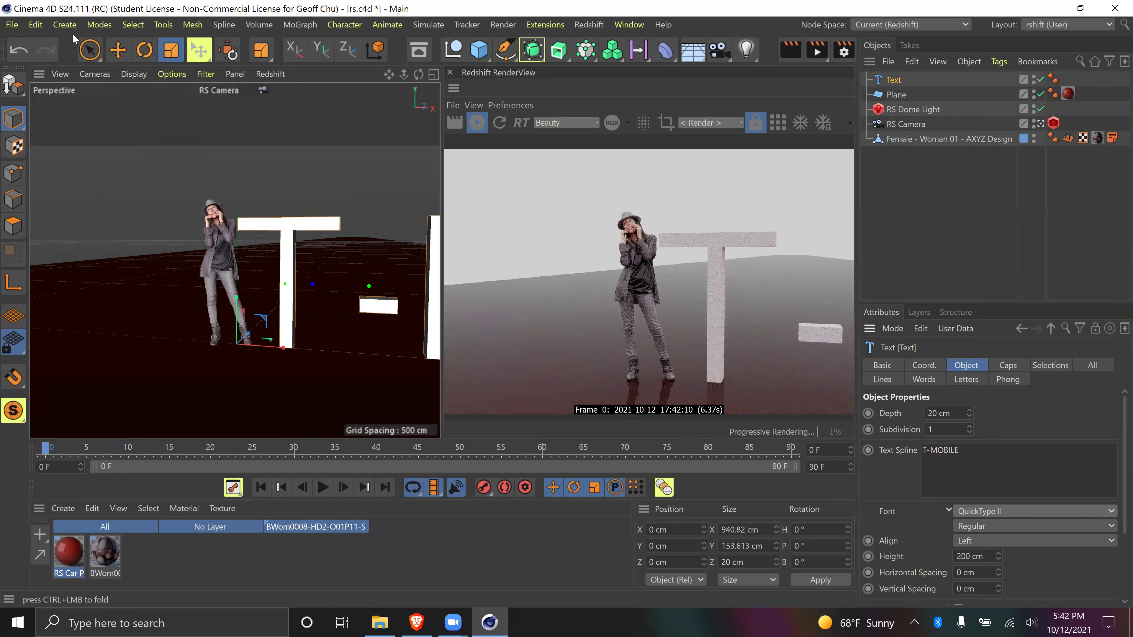
Scale the T-MOBILE text down to about 175 cm wide and move it behind the woman, to about X -166 cm and Z 331 cm
{"action": "left_click", "coordinate": [171, 50]}
{"action": "left_click_drag", "start_coordinate": [277, 330], "coordinate": [240, 342]}
{"action": "left_click", "coordinate": [117, 50]}
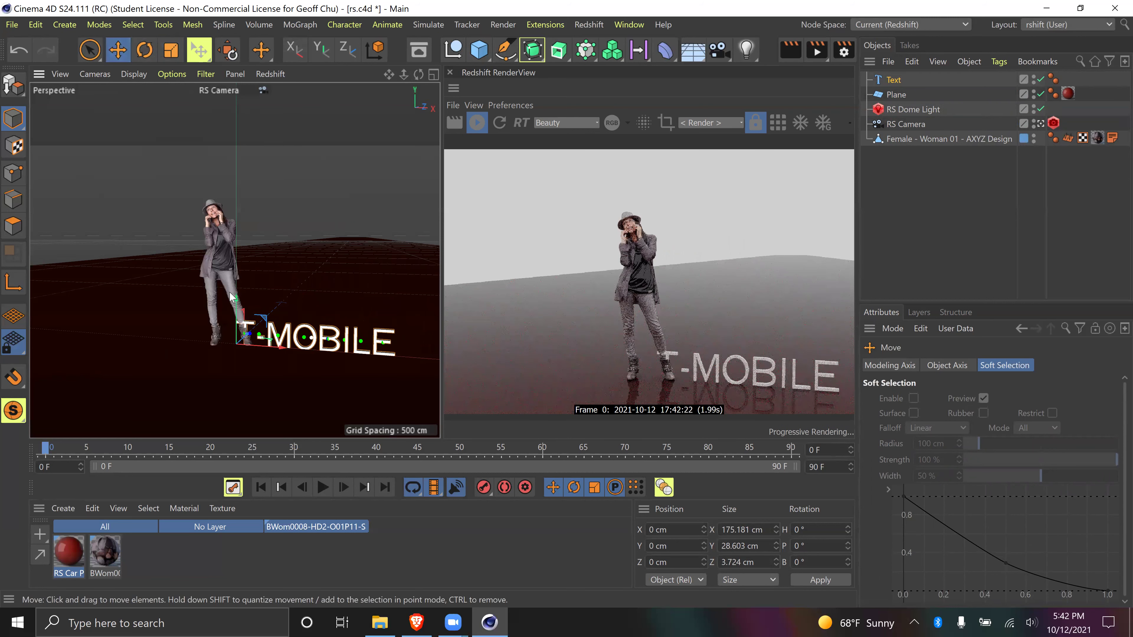
{"action": "left_click_drag", "start_coordinate": [279, 347], "coordinate": [205, 265]}
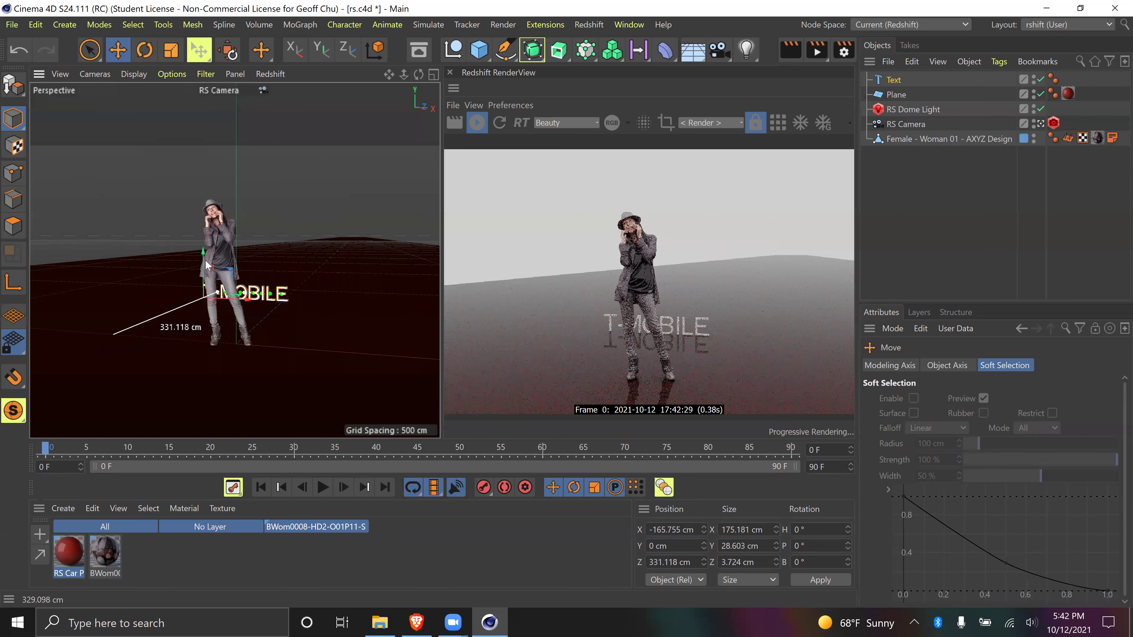
Enlarge the T-MOBILE text to about 1114 cm wide and shift it along X to about -496.5 cm
{"action": "key", "text": "t"}
{"action": "left_click_drag", "start_coordinate": [296, 311], "coordinate": [441, 311]}
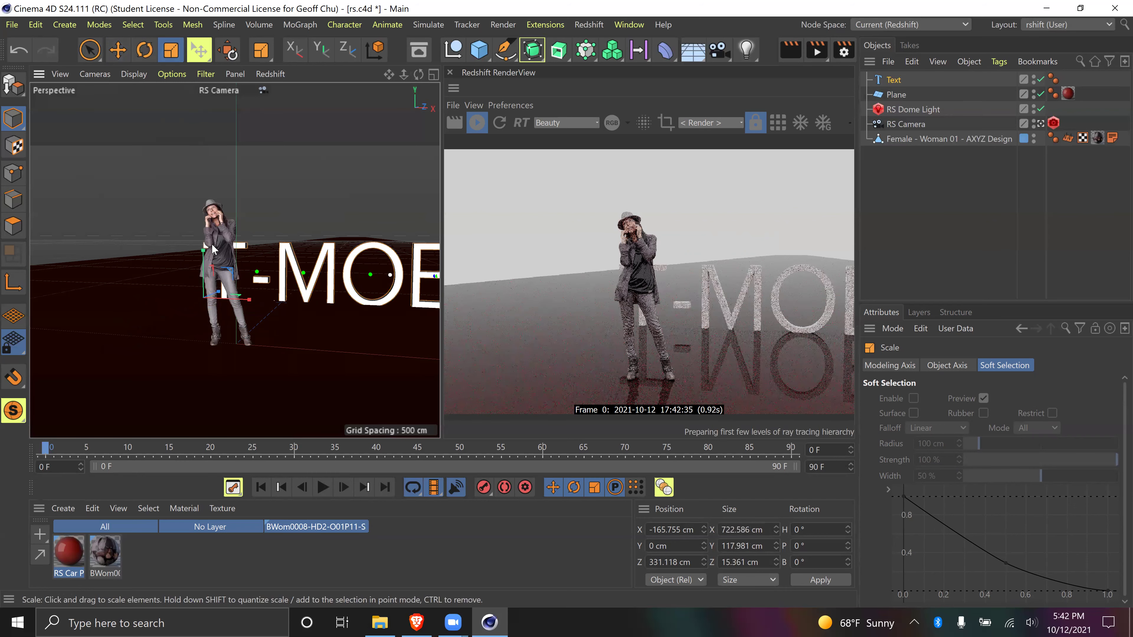
{"action": "left_click", "coordinate": [118, 49]}
{"action": "left_click_drag", "start_coordinate": [245, 299], "coordinate": [107, 288]}
{"action": "left_click", "coordinate": [170, 49]}
{"action": "left_click_drag", "start_coordinate": [232, 370], "coordinate": [321, 370]}
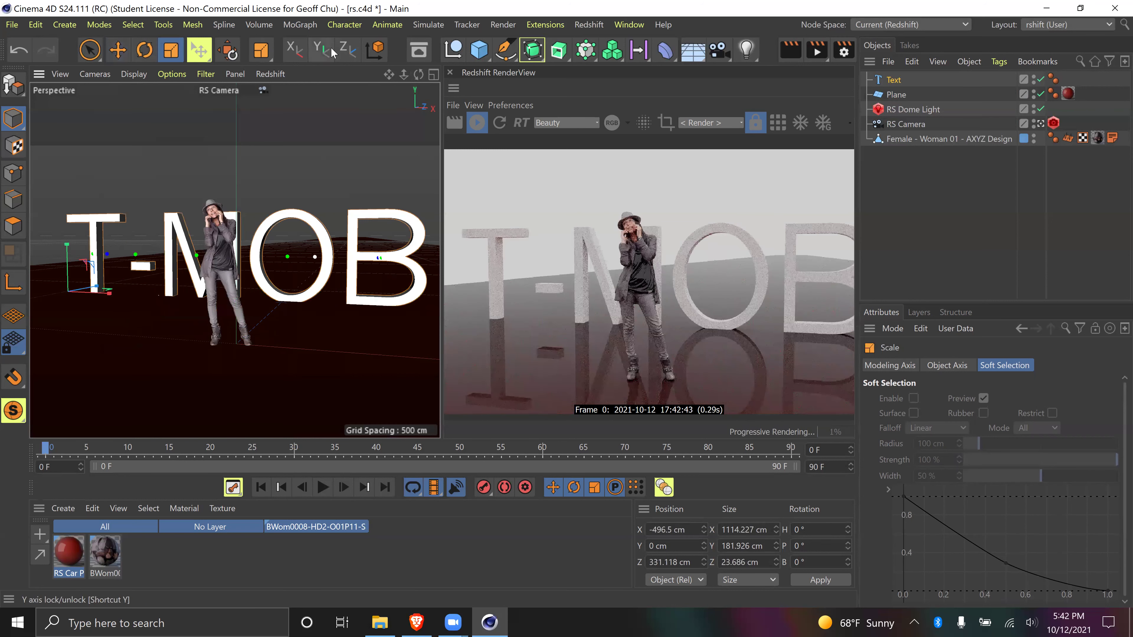
Create a Redshift Incandescent material and apply it to the T-MOBILE text
{"action": "left_click", "coordinate": [162, 562]}
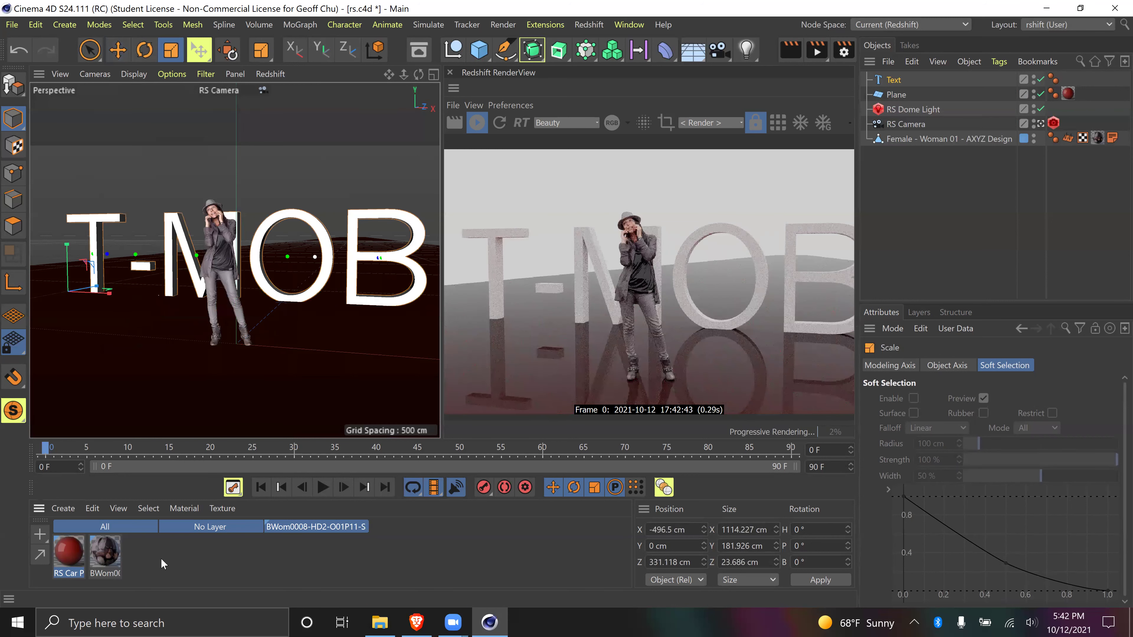
{"action": "left_click", "coordinate": [57, 507]}
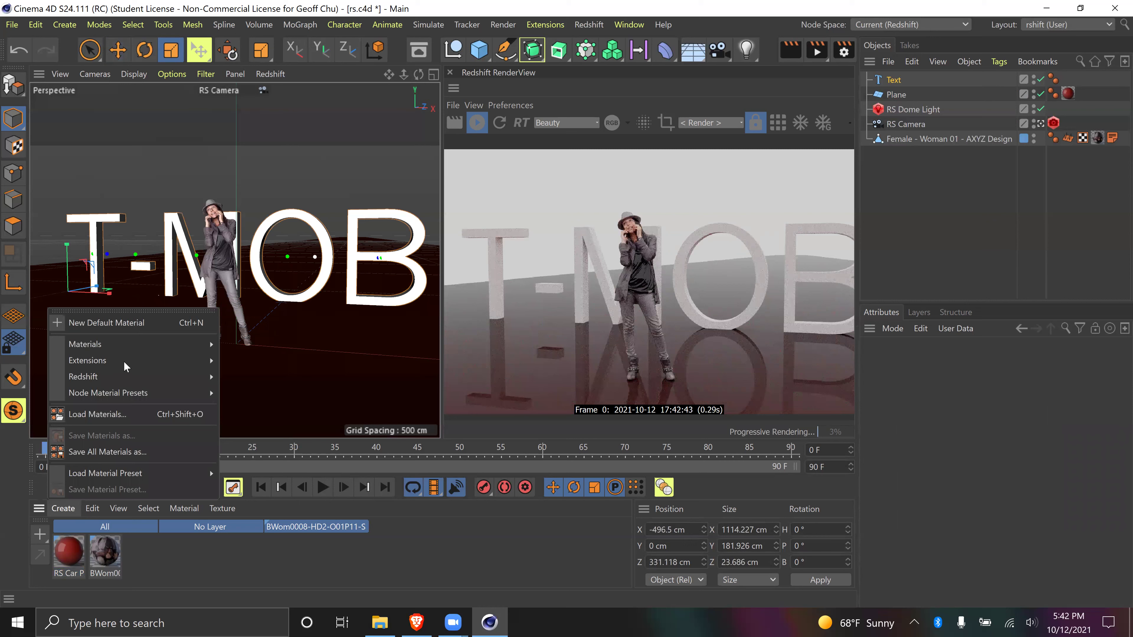
{"action": "mouse_move", "coordinate": [119, 377]}
{"action": "mouse_move", "coordinate": [257, 377]}
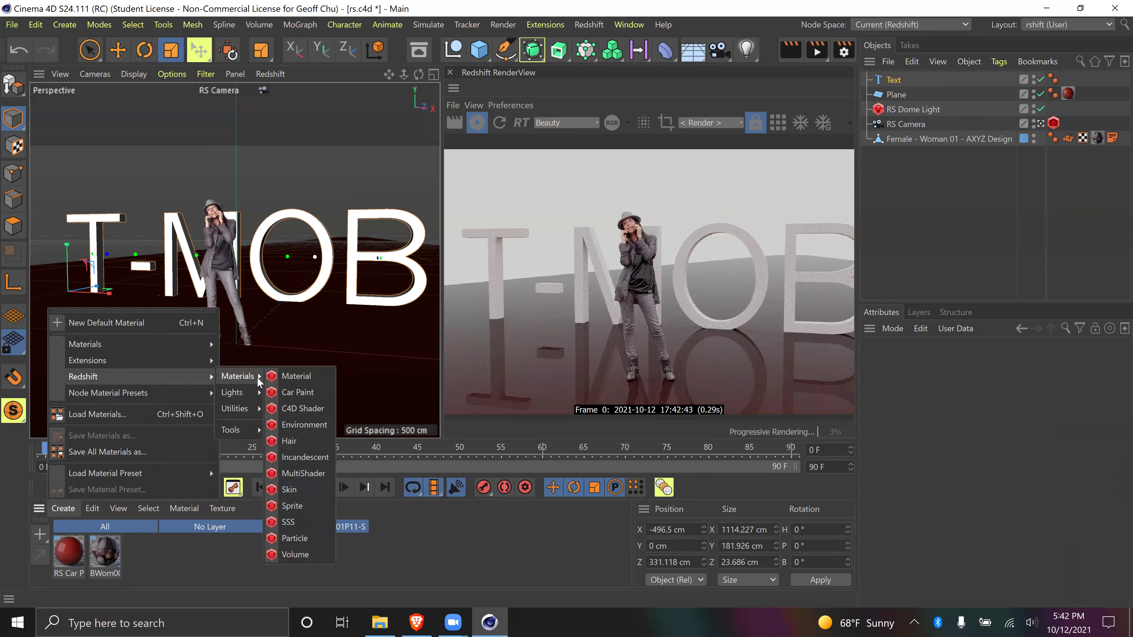
{"action": "left_click", "coordinate": [315, 456]}
{"action": "left_click_drag", "start_coordinate": [66, 551], "coordinate": [893, 81]}
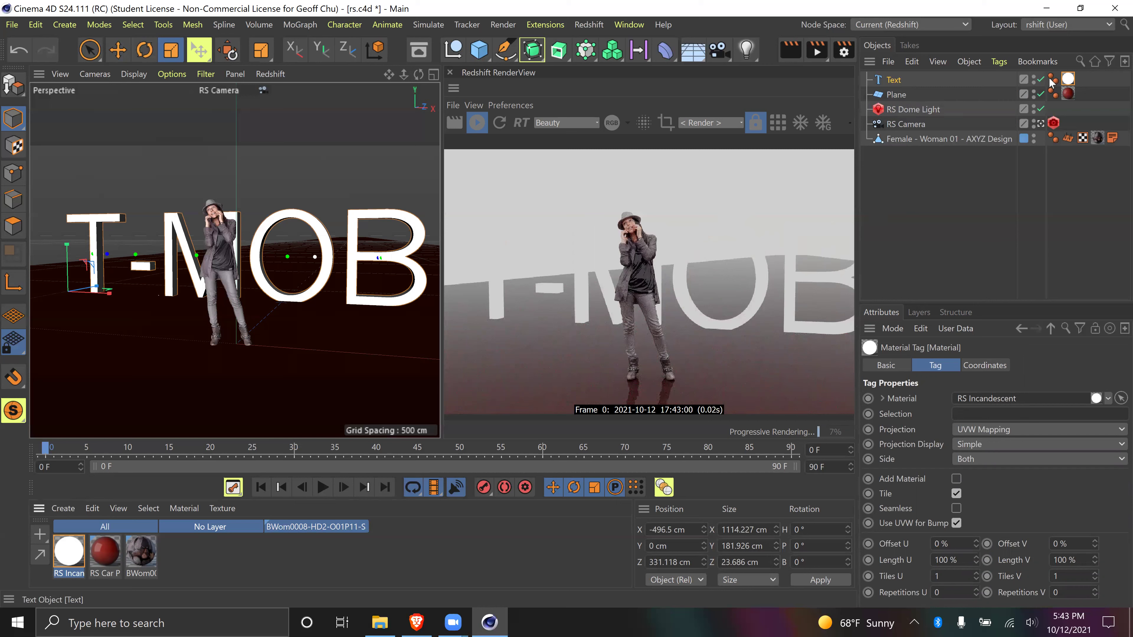
Delete the RS Incandescent material and create a new standard material in its place
{"action": "left_click", "coordinate": [69, 555]}
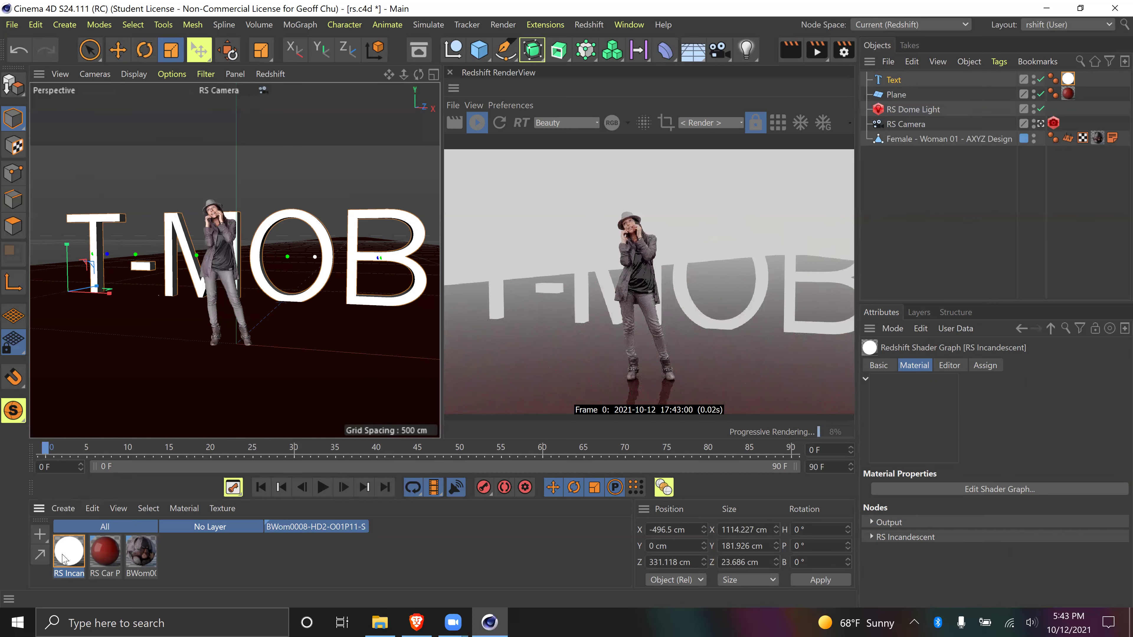
{"action": "key", "text": "Delete"}
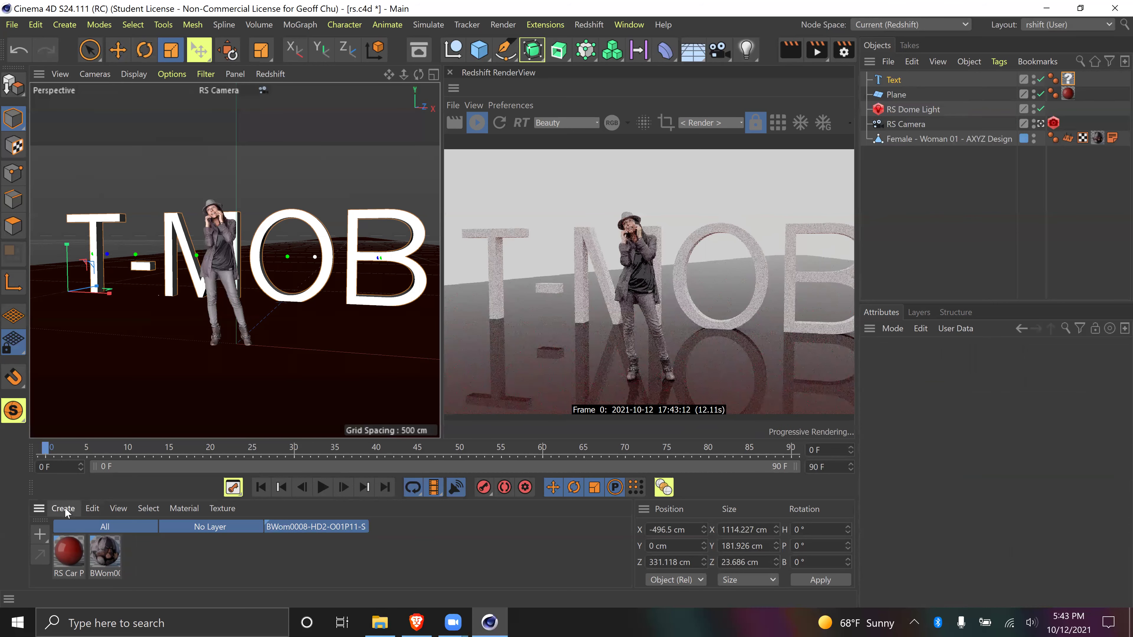
{"action": "left_click", "coordinate": [88, 509]}
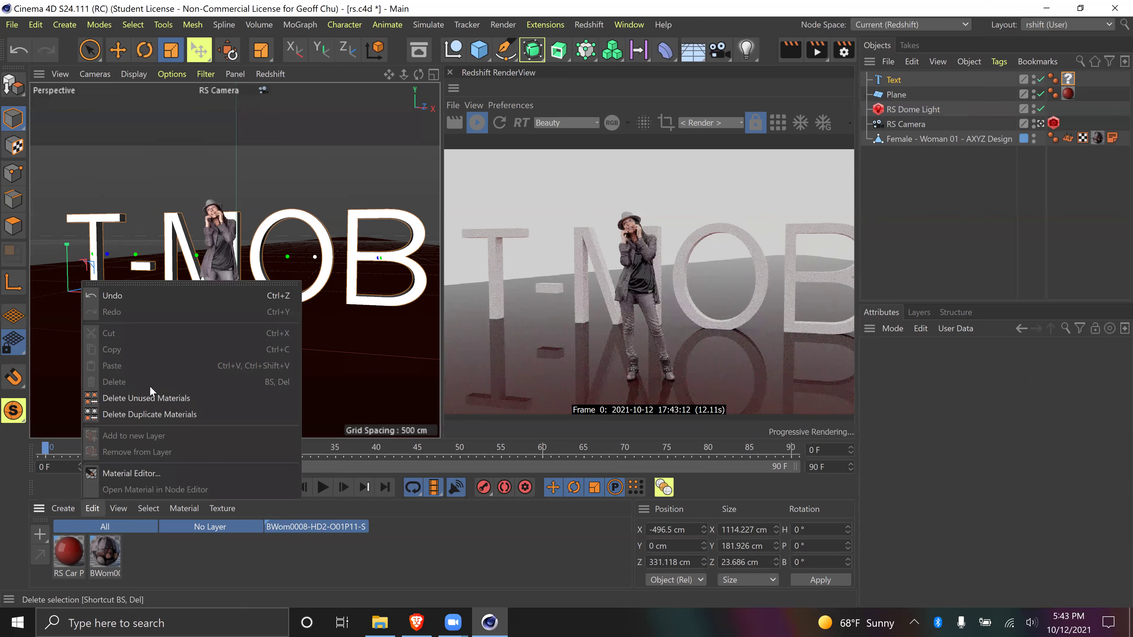
{"action": "left_click", "coordinate": [138, 554]}
{"action": "double_click", "coordinate": [137, 555]}
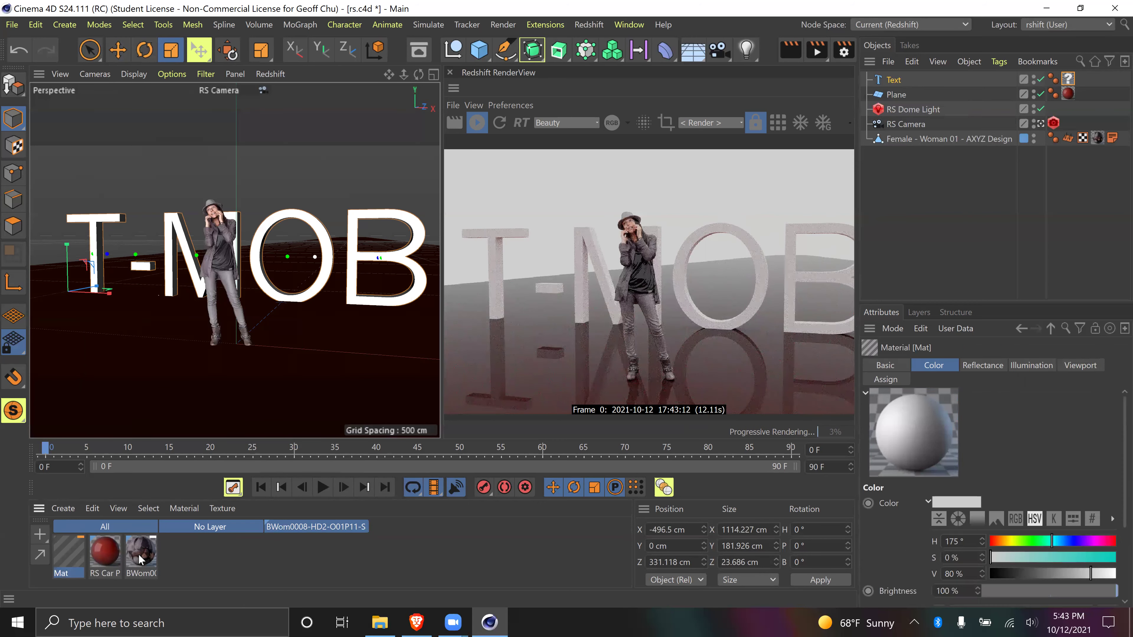
{"action": "left_click", "coordinate": [137, 554]}
Set the new standard material's color to purple with H 292°, S 76% and V 80%, and apply it to the T-MOBILE text
{"action": "double_click", "coordinate": [68, 551]}
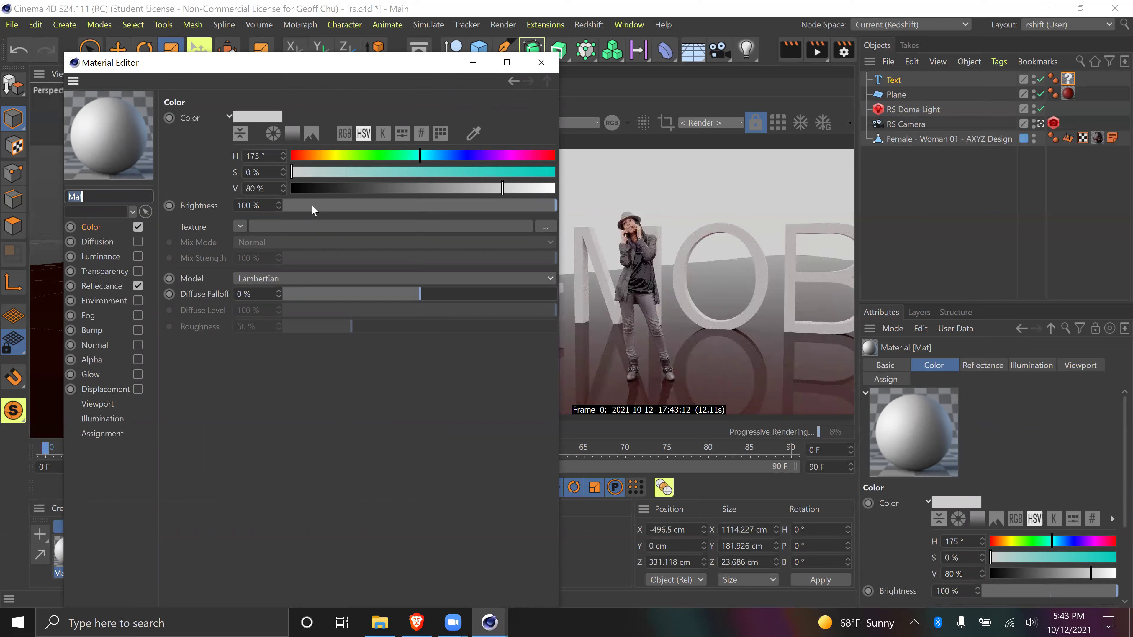
{"action": "left_click", "coordinate": [505, 156]}
{"action": "left_click", "coordinate": [492, 173]}
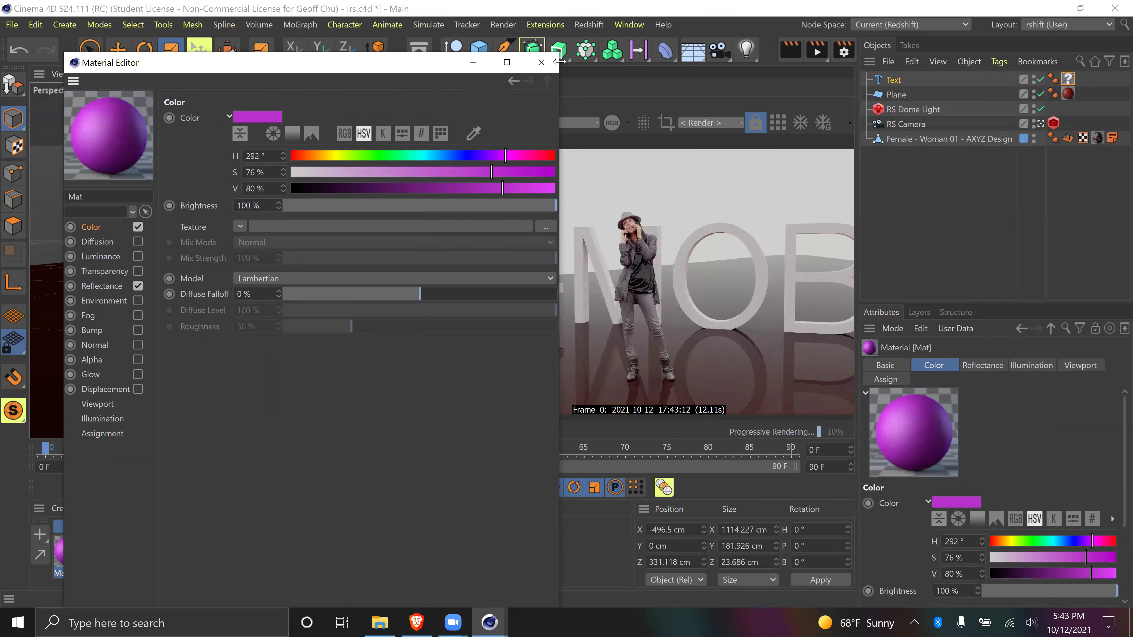
{"action": "left_click", "coordinate": [541, 62]}
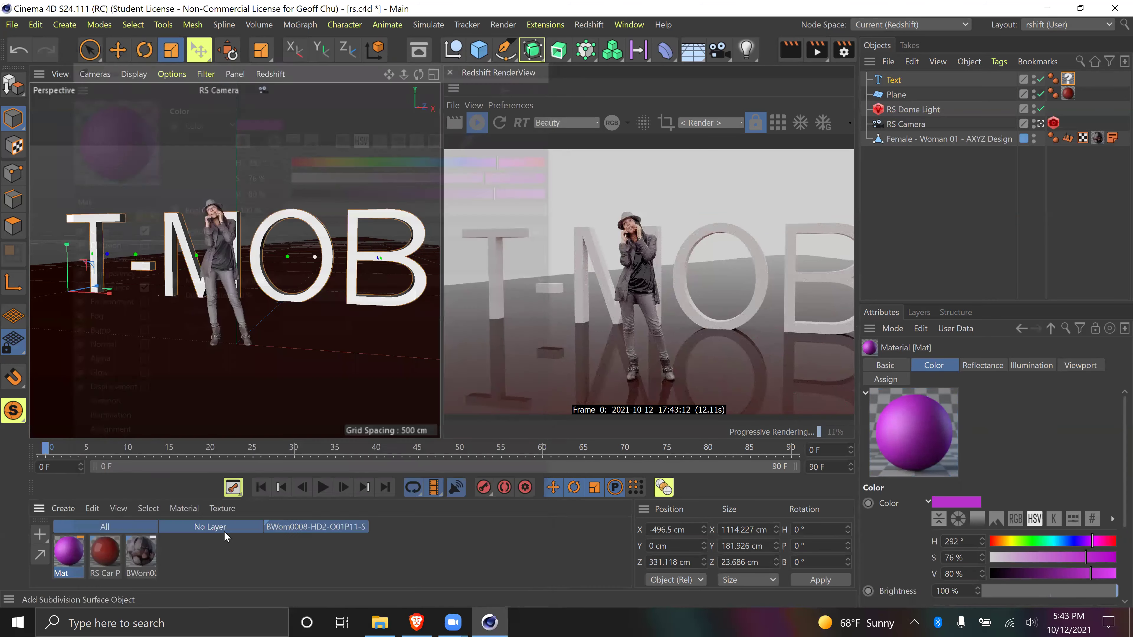
Change the RS Car Paint material's Base Layer Diffuse pigment color to a pale teal
{"action": "double_click", "coordinate": [104, 557]}
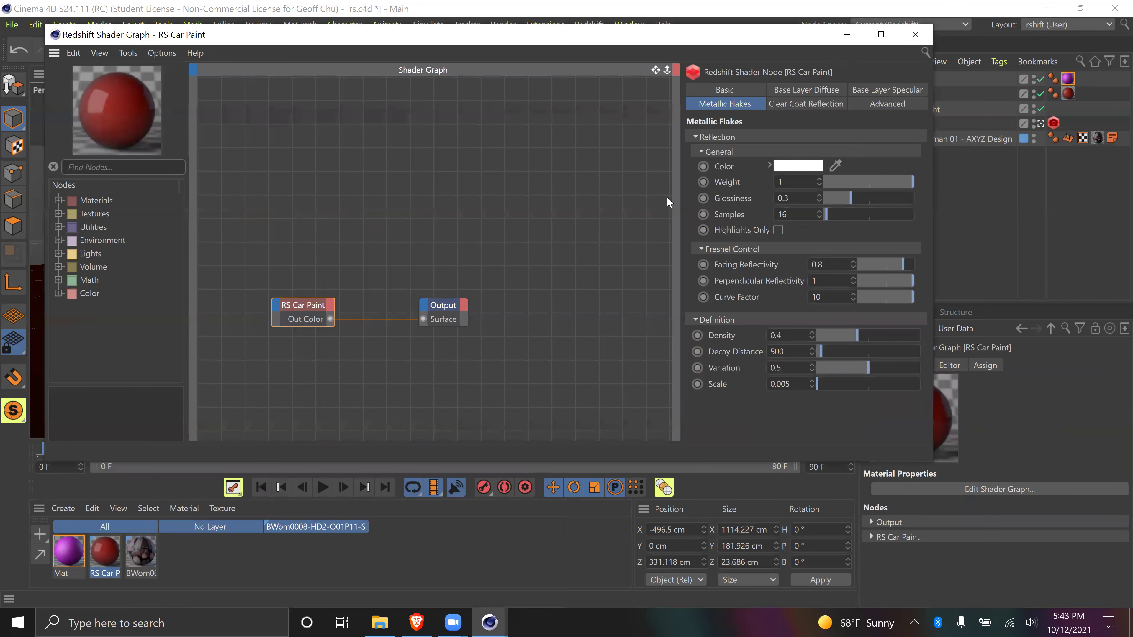
{"action": "left_click", "coordinate": [299, 303]}
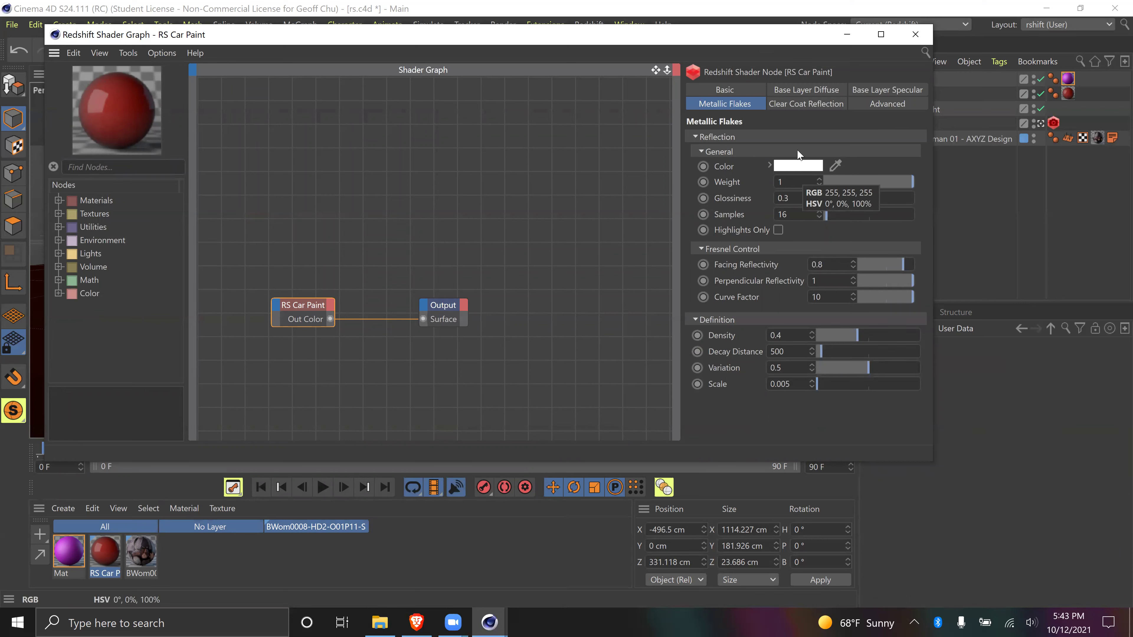
{"action": "left_click", "coordinate": [798, 87]}
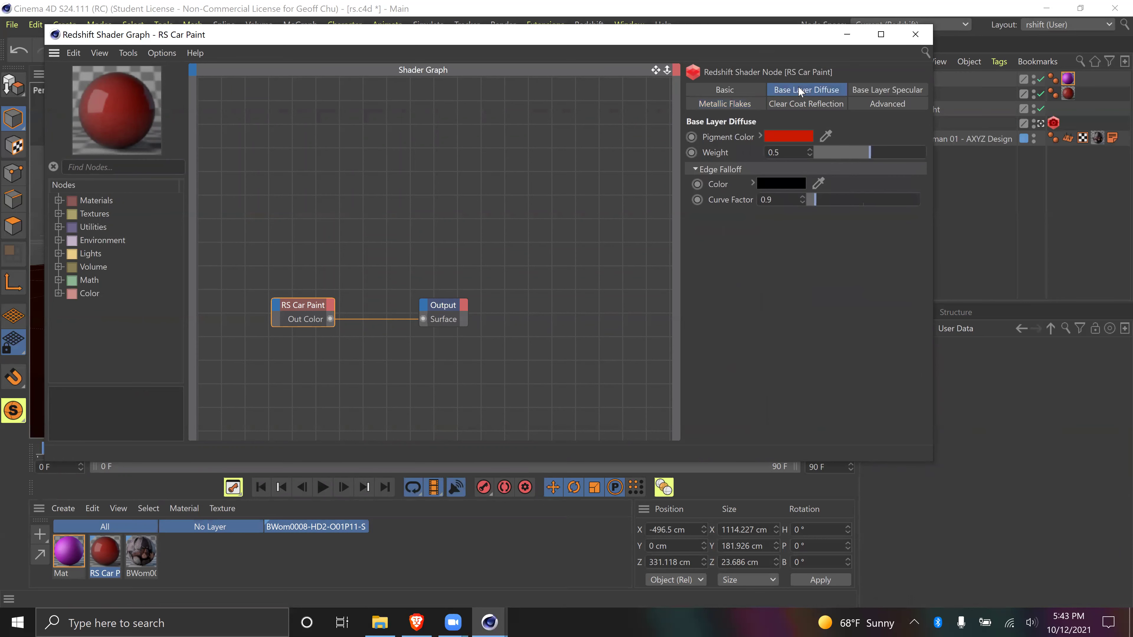
{"action": "left_click", "coordinate": [786, 141]}
{"action": "left_click", "coordinate": [785, 138]}
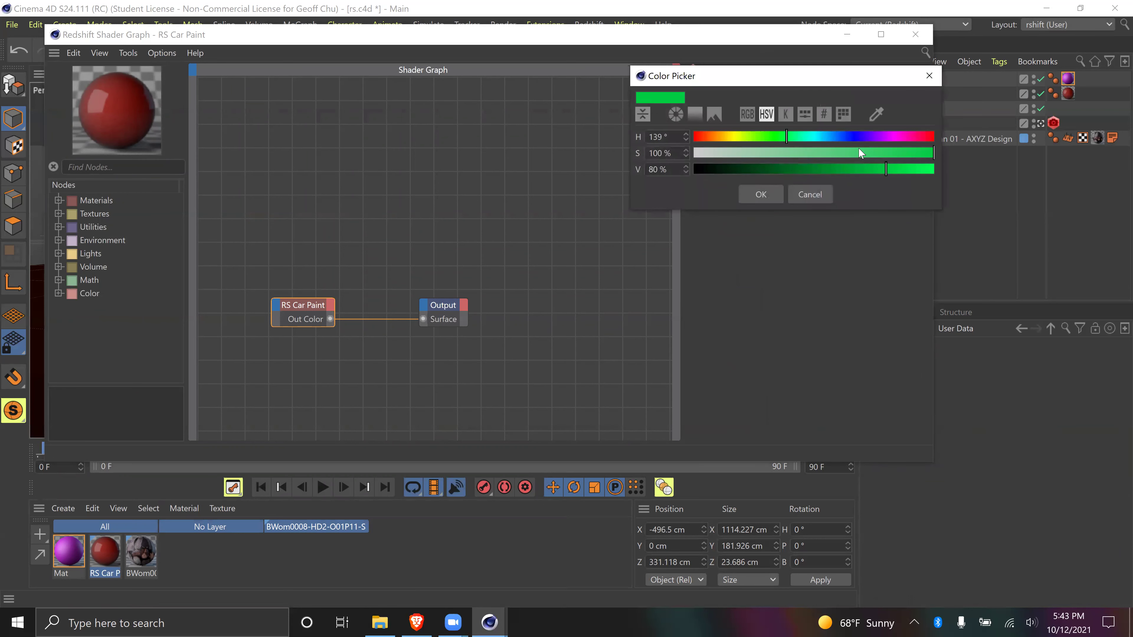
{"action": "left_click", "coordinate": [809, 194]}
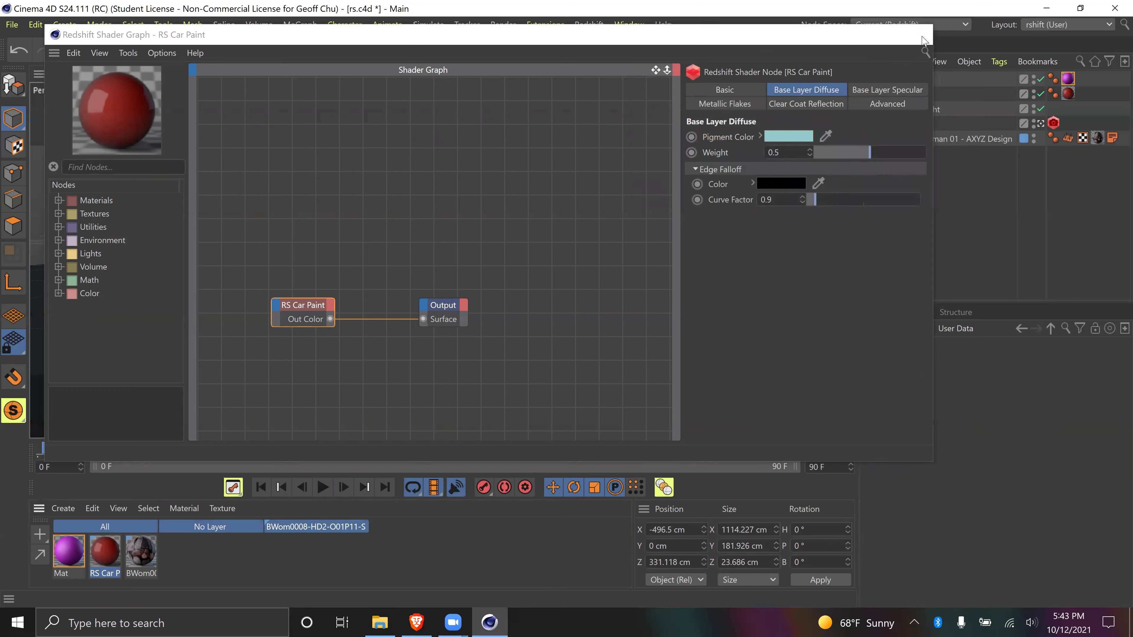
{"action": "left_click", "coordinate": [914, 35]}
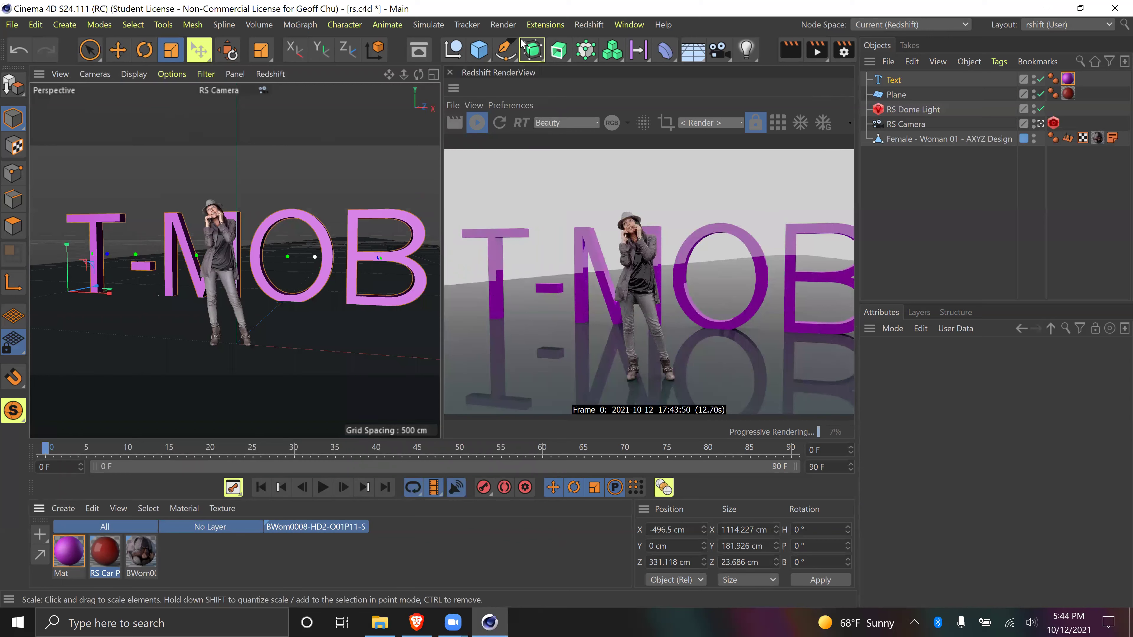
Keyframe the RS Camera at frame 0 and at frame 90, with the camera moved to about X 269, Y 116, Z -419 cm at frame 90
{"action": "left_click", "coordinate": [896, 125]}
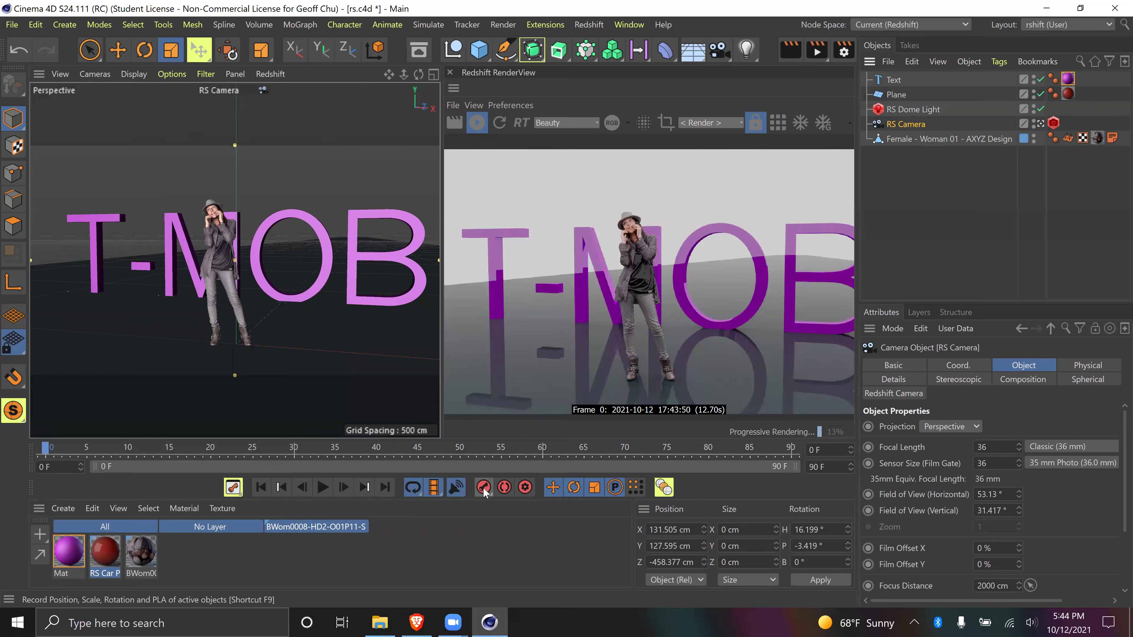
{"action": "left_click_drag", "start_coordinate": [86, 442], "coordinate": [791, 444]}
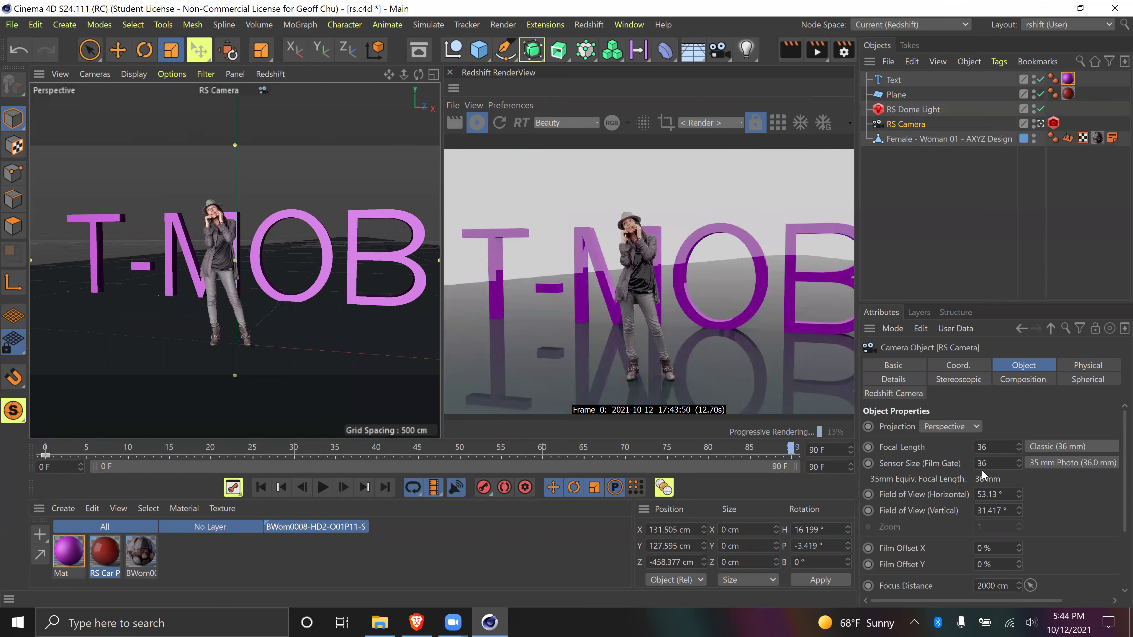
{"action": "left_click_drag", "start_coordinate": [388, 74], "coordinate": [322, 85]}
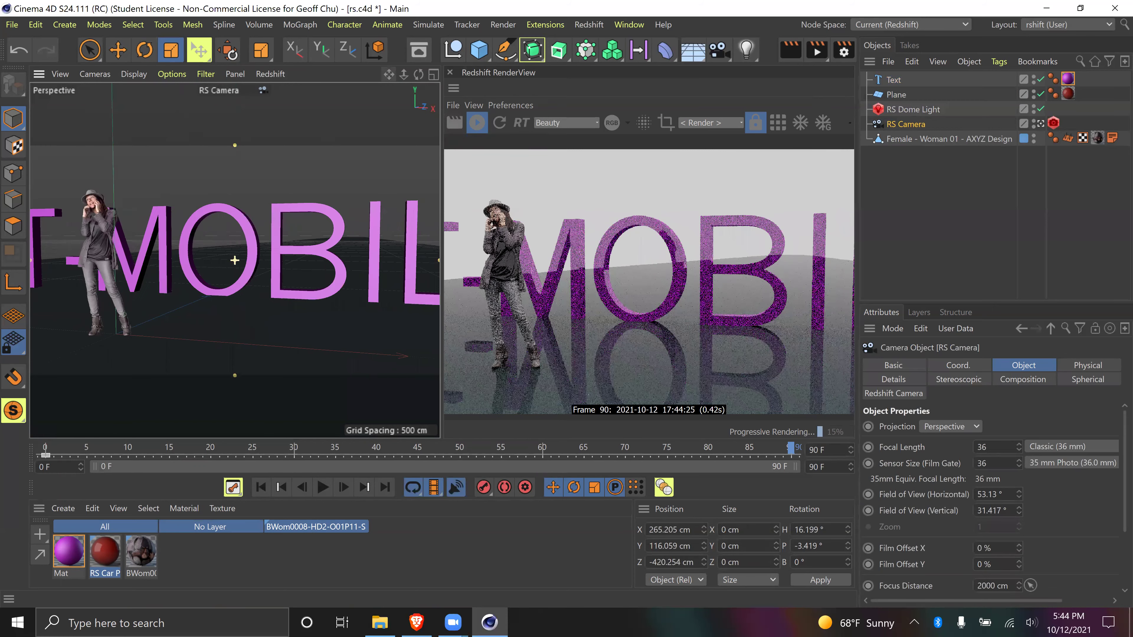
{"action": "left_click_drag", "start_coordinate": [388, 74], "coordinate": [387, 74]}
{"action": "left_click", "coordinate": [483, 486]}
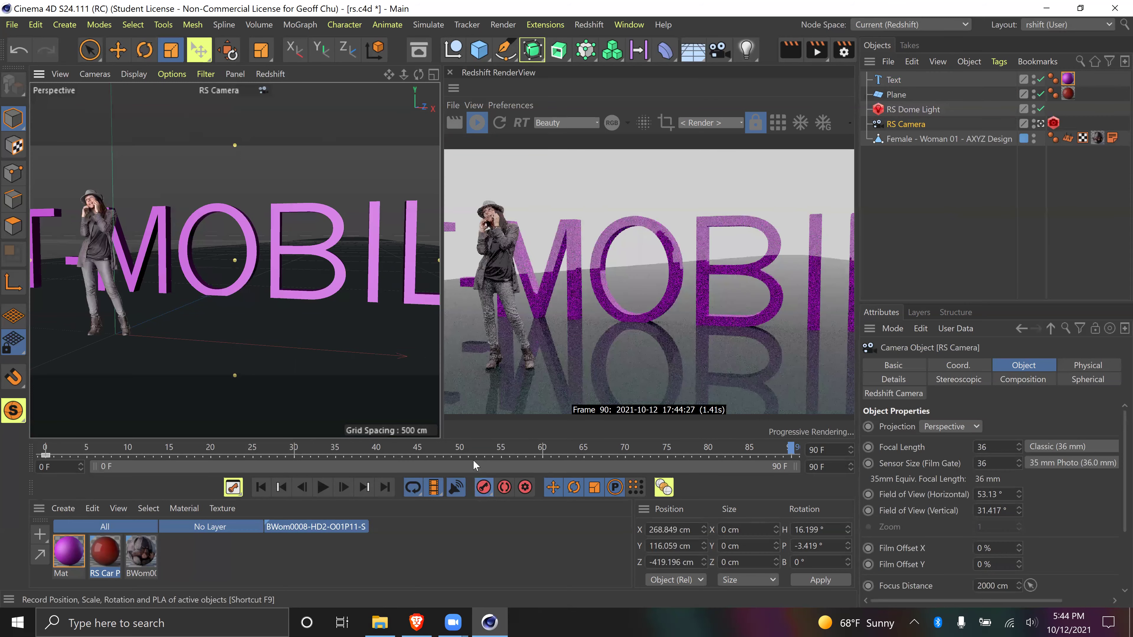
Preview the camera move from frame 0 by playing it briefly and scrubbing through the timeline to frame 81
{"action": "left_click_drag", "start_coordinate": [471, 447], "coordinate": [1, 460]}
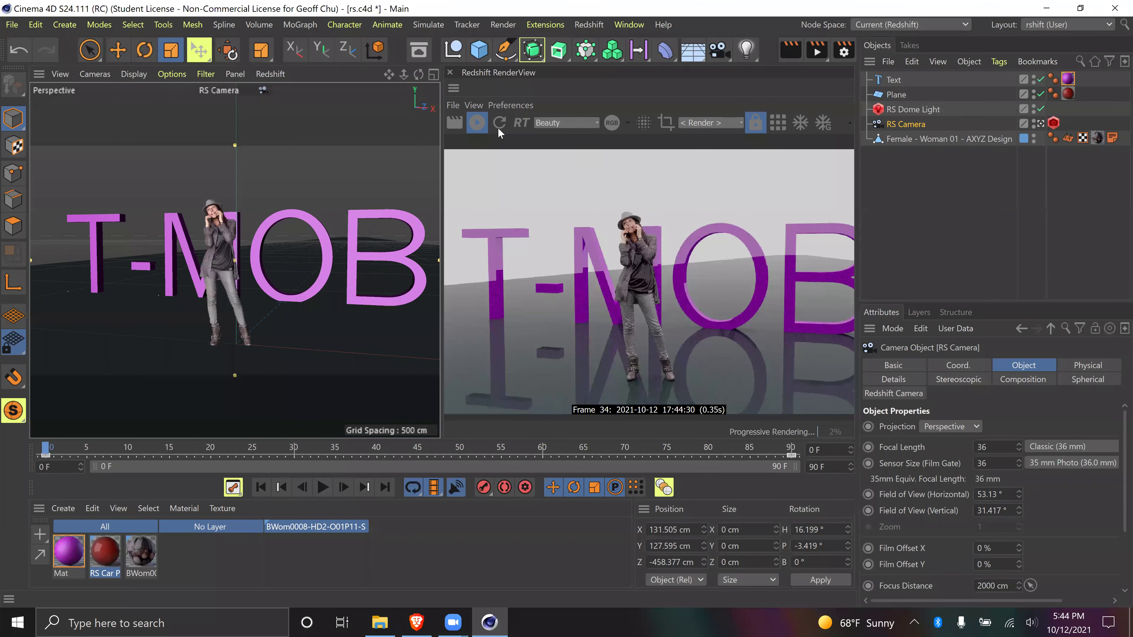
{"action": "left_click", "coordinate": [321, 489]}
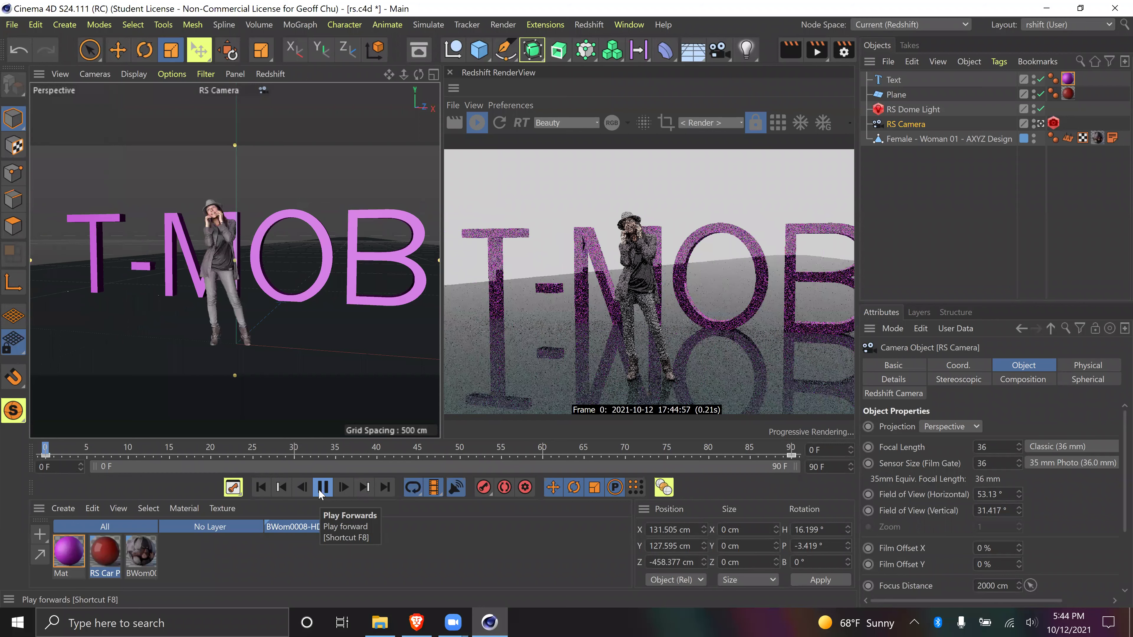
{"action": "left_click", "coordinate": [322, 489]}
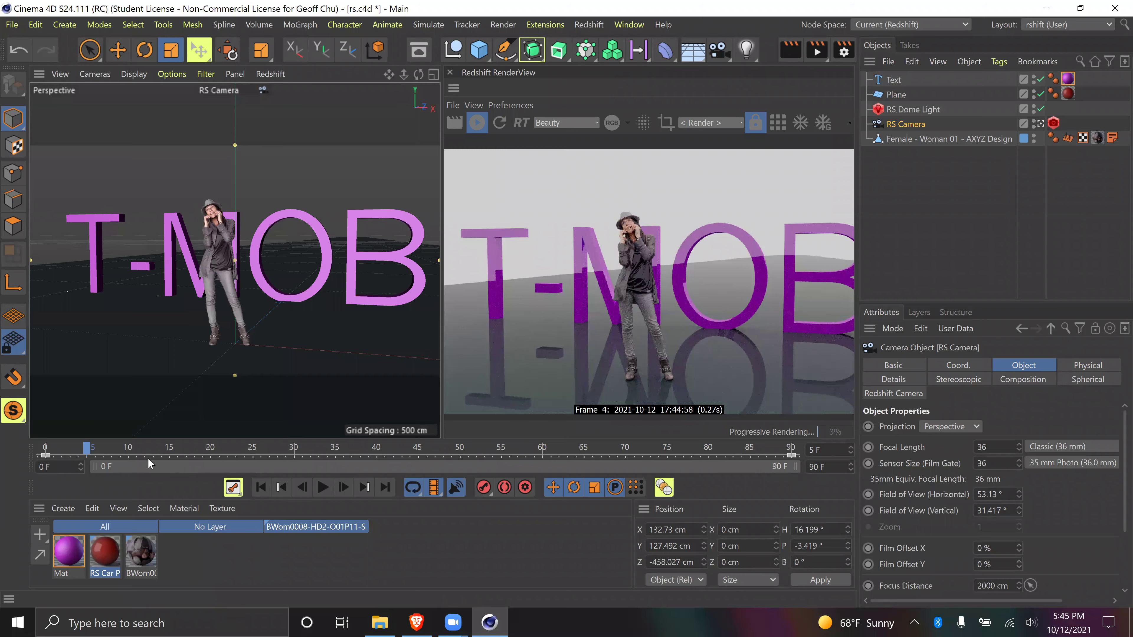
{"action": "left_click_drag", "start_coordinate": [92, 451], "coordinate": [46, 447]}
{"action": "left_click", "coordinate": [152, 447]}
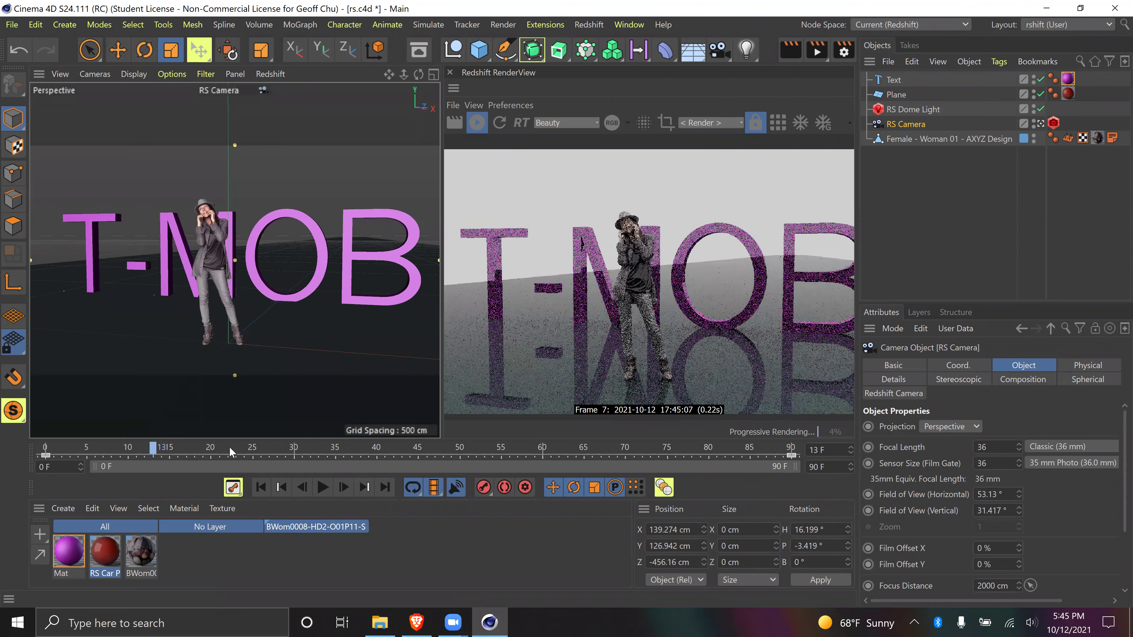
{"action": "left_click", "coordinate": [313, 449]}
{"action": "left_click_drag", "start_coordinate": [329, 448], "coordinate": [661, 449]}
{"action": "left_click", "coordinate": [715, 452]}
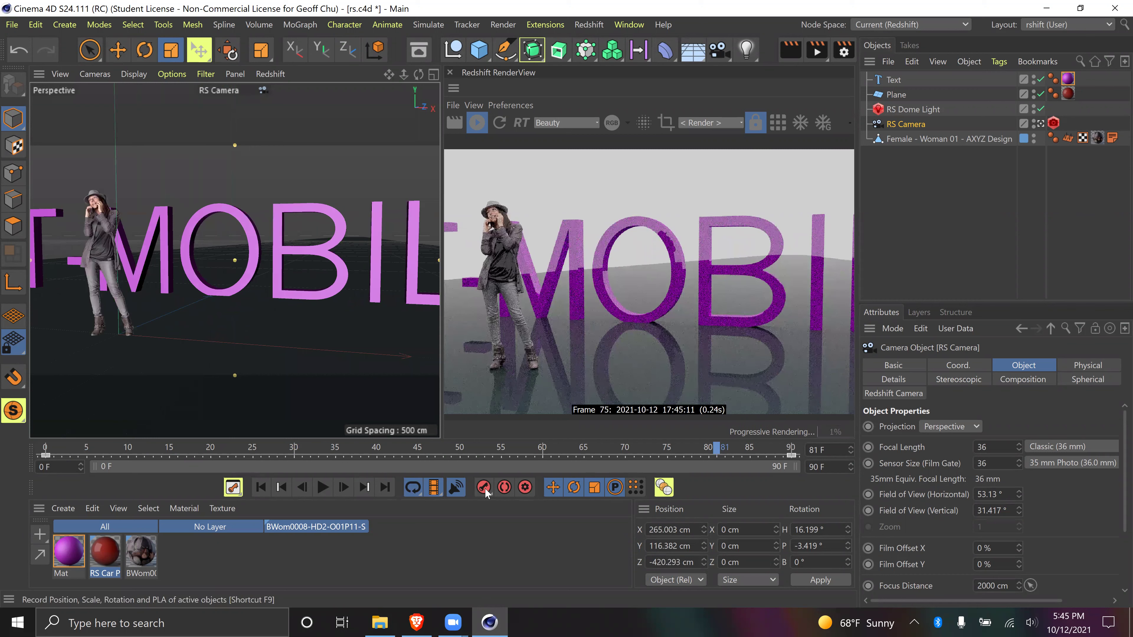
Turn off All Frames playback and play the camera animation from the start, stopping around frame 73
{"action": "left_click", "coordinate": [433, 490]}
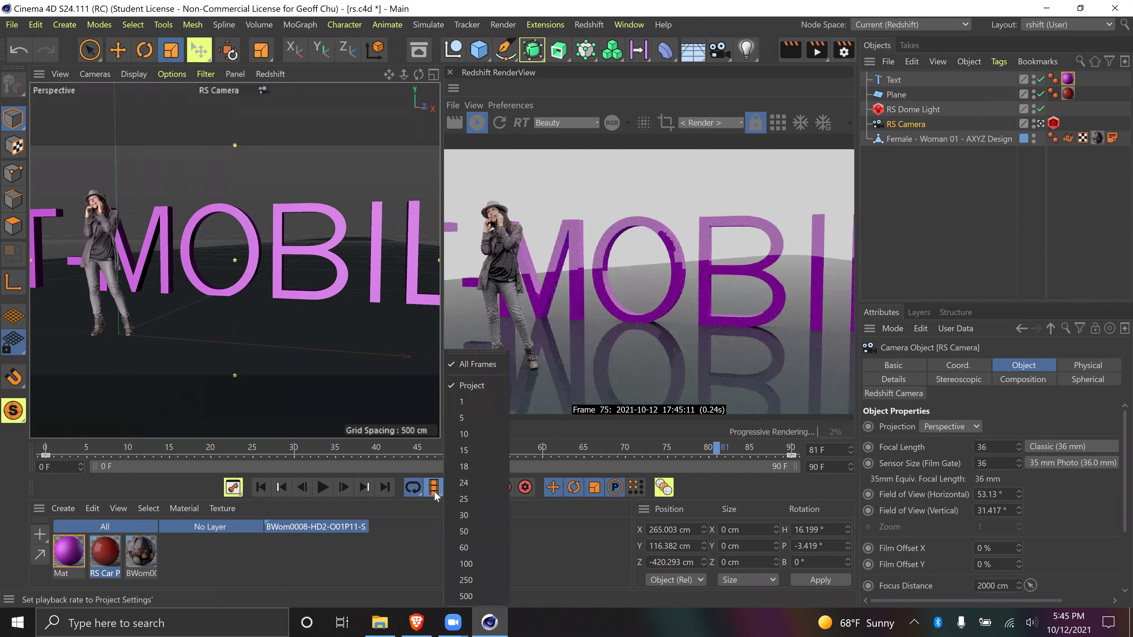
{"action": "left_click", "coordinate": [475, 367]}
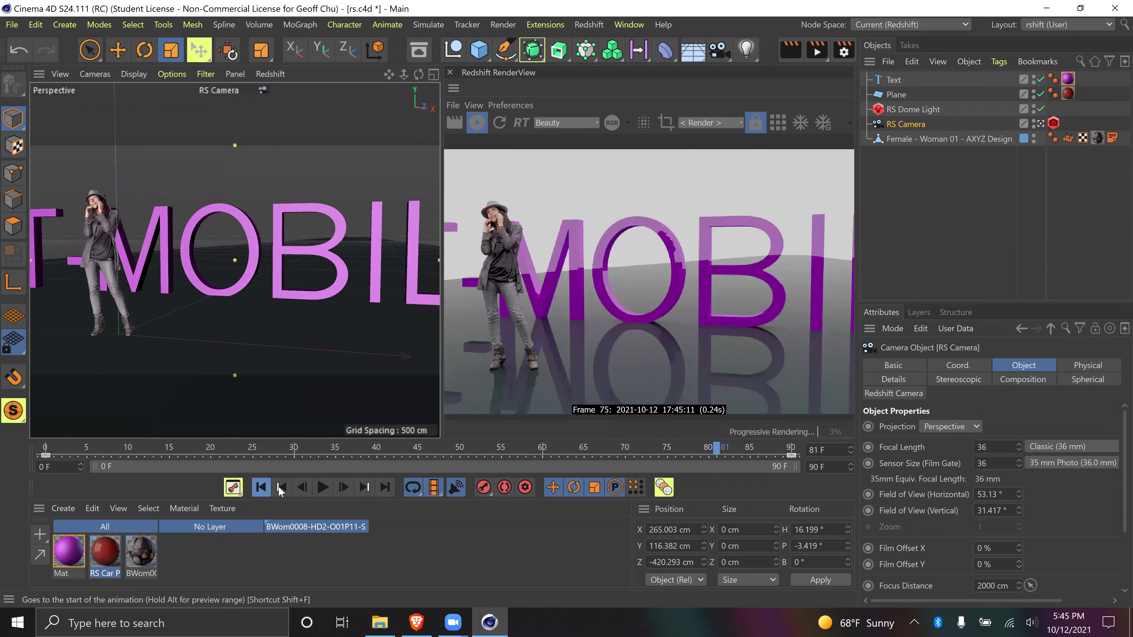
{"action": "left_click", "coordinate": [261, 487]}
{"action": "left_click", "coordinate": [323, 487]}
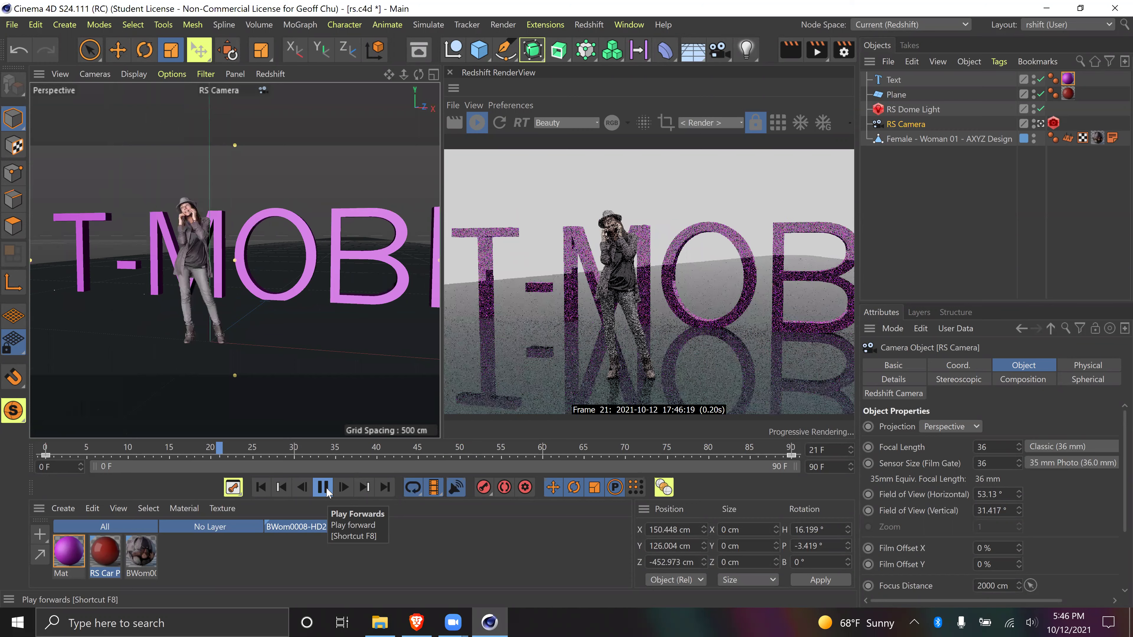
{"action": "left_click", "coordinate": [323, 488]}
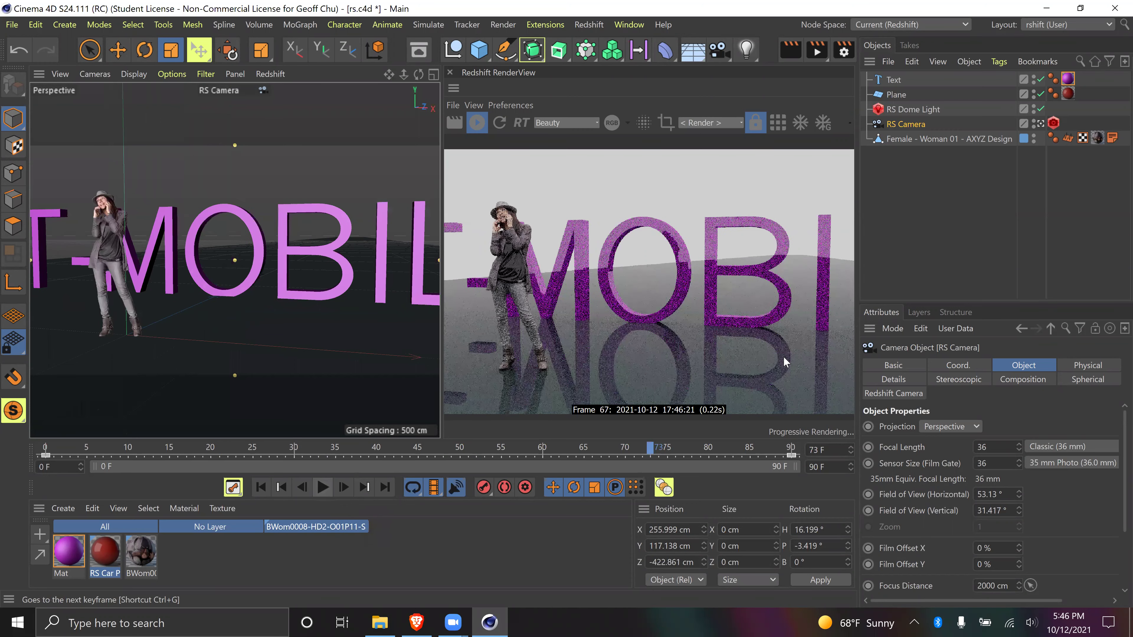